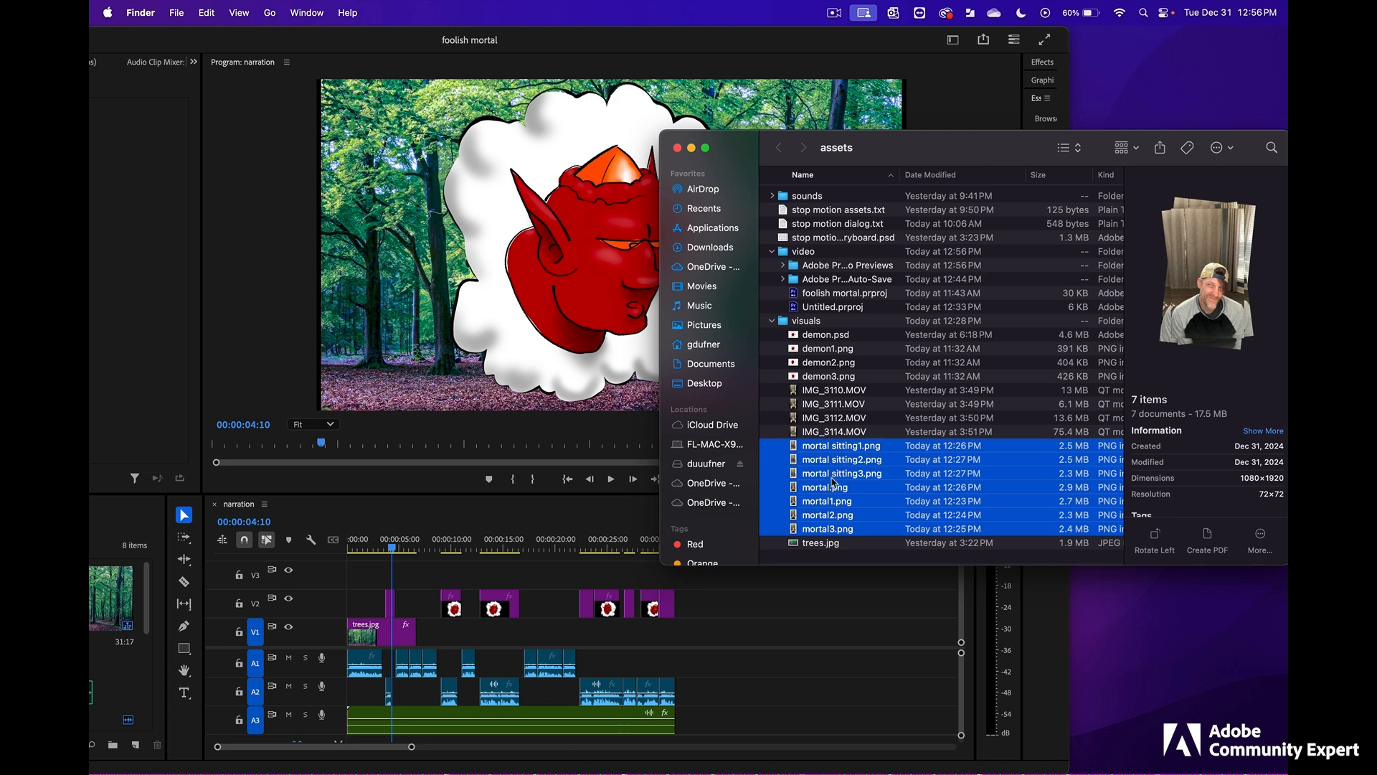
- Import the seven selected mortal PNG images into the foolish mortal project and preview the stills on the timeline
drag(832, 482, 510, 574)
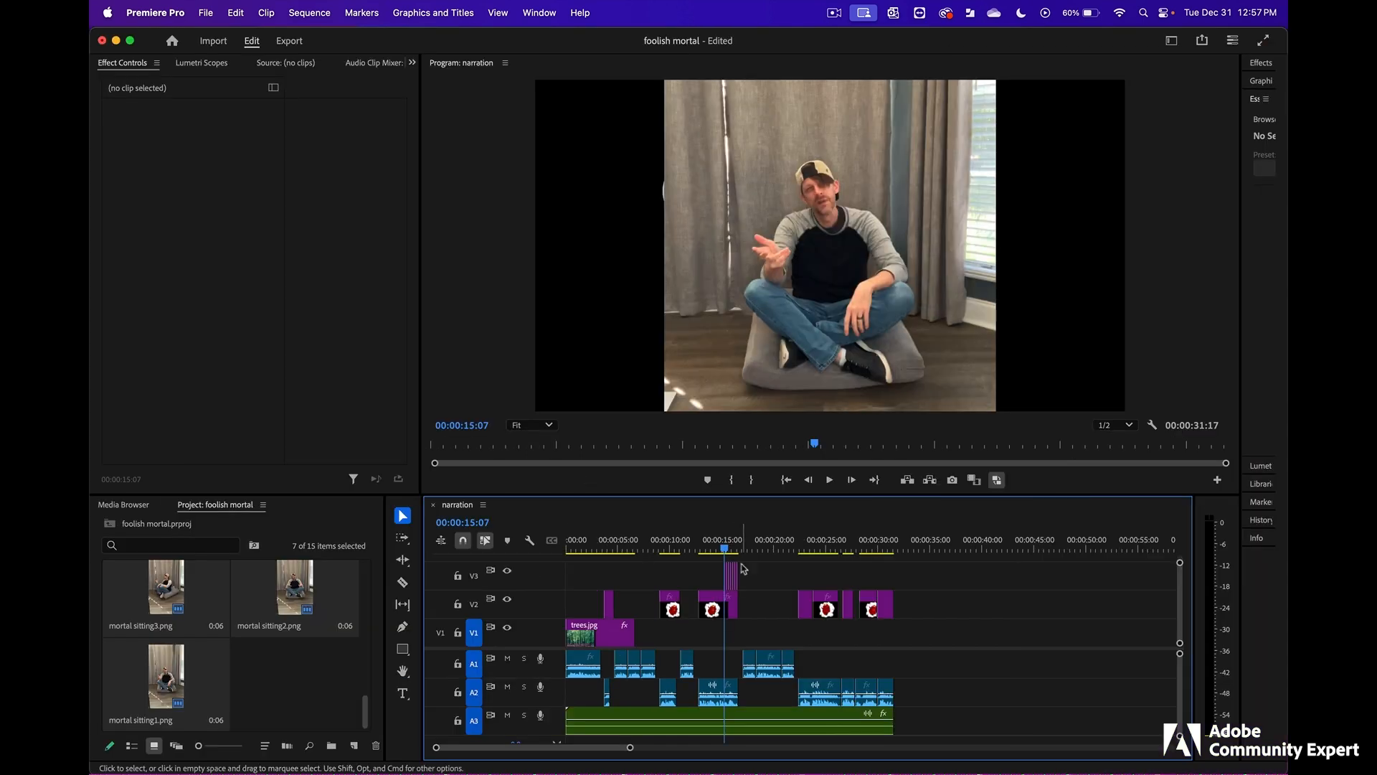
click(876, 549)
drag(876, 551, 908, 551)
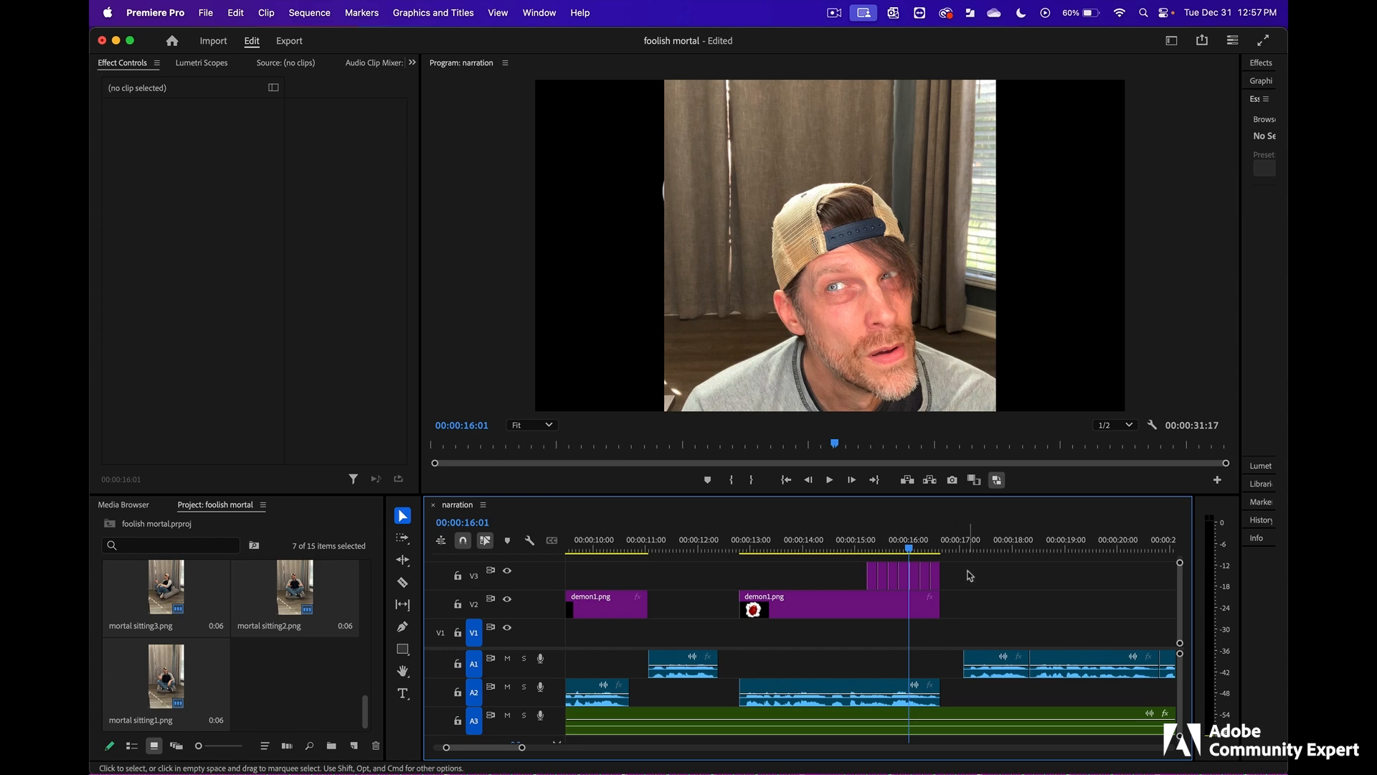
- Save the Premiere Pro project and open the seven mortal PNG images in Photoshop
key(super+s)
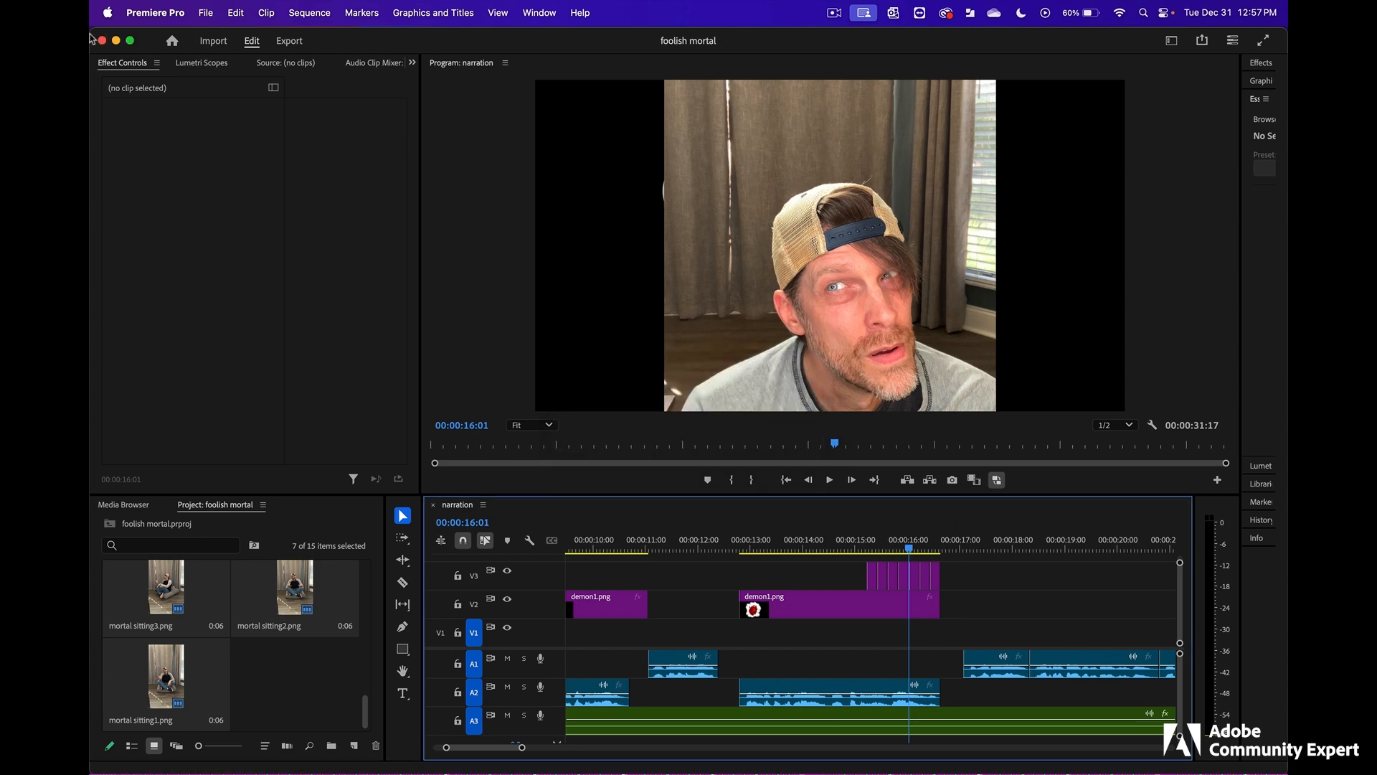
click(117, 41)
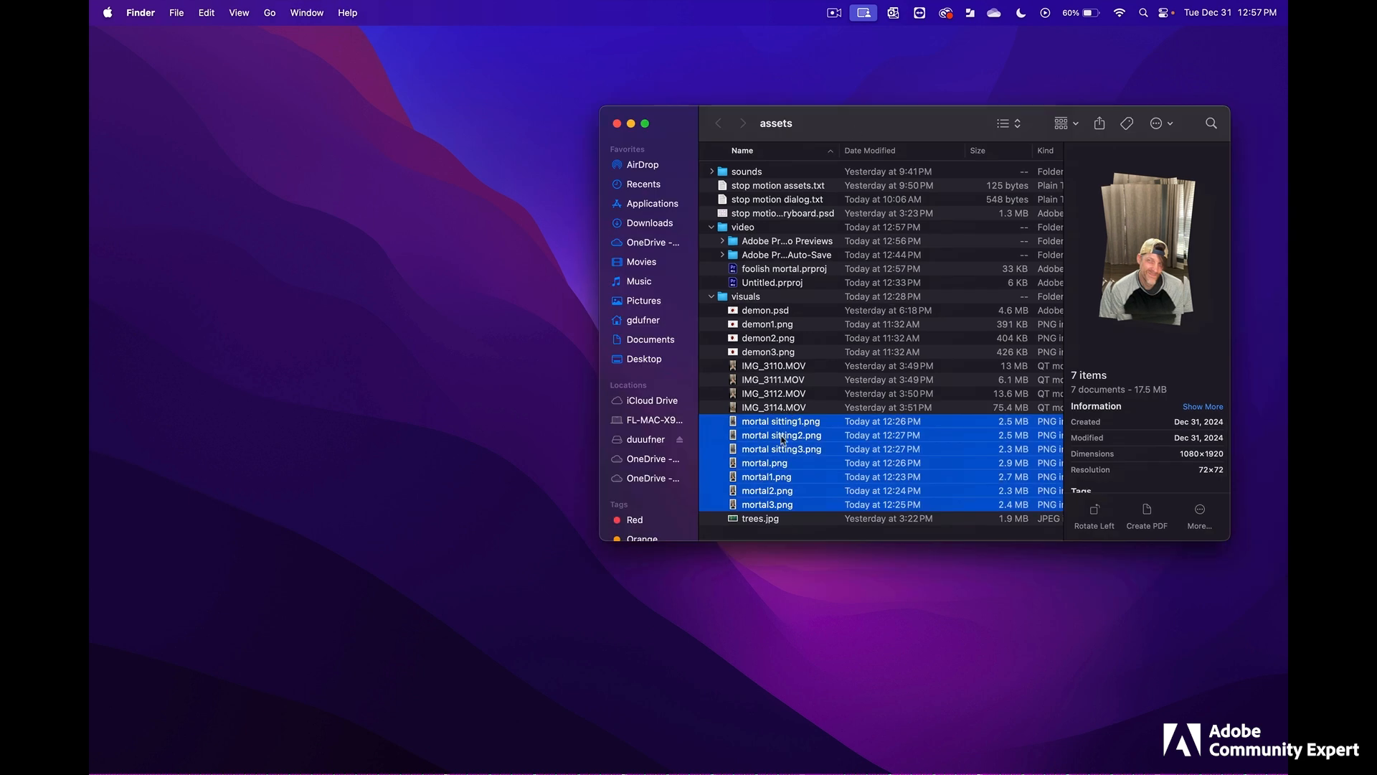
drag(783, 440, 693, 729)
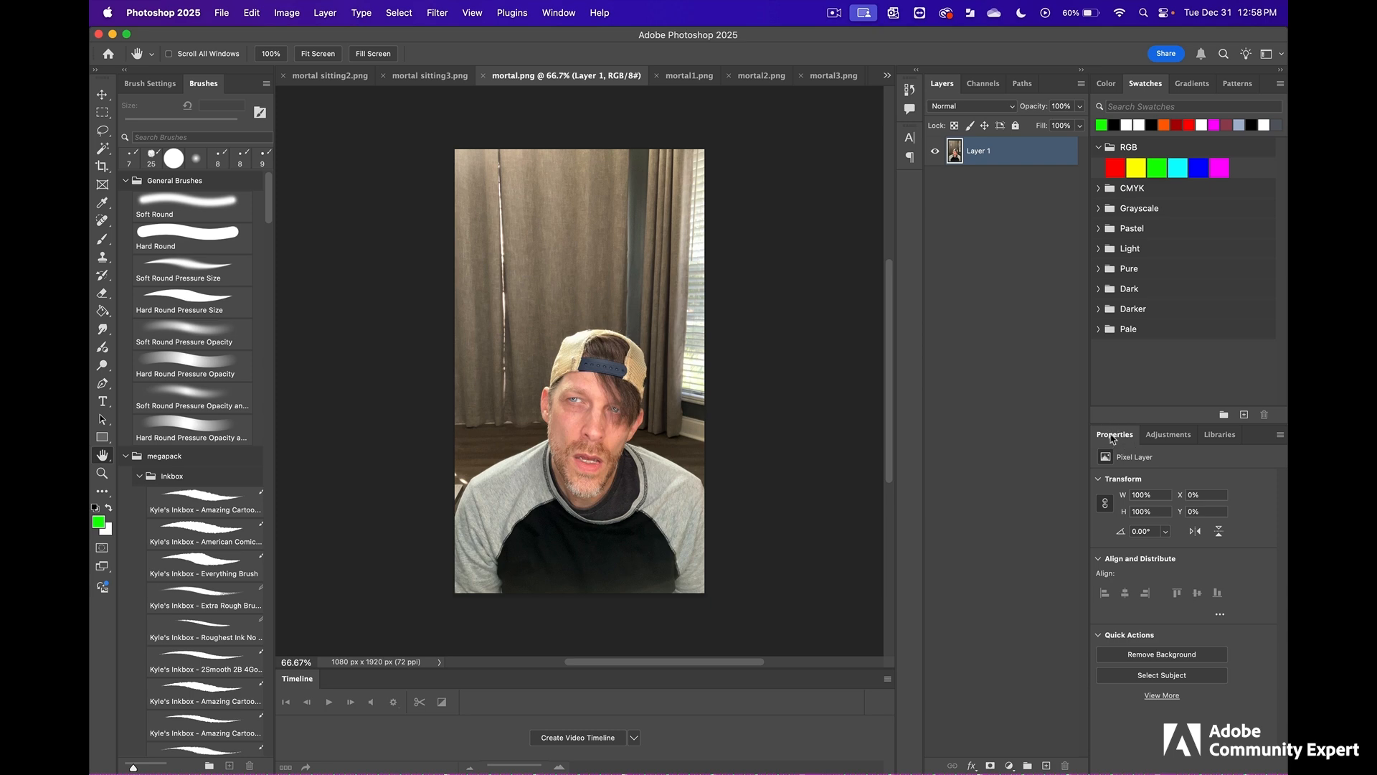
- Remove the background from the man's portrait in mortal.png
click(570, 14)
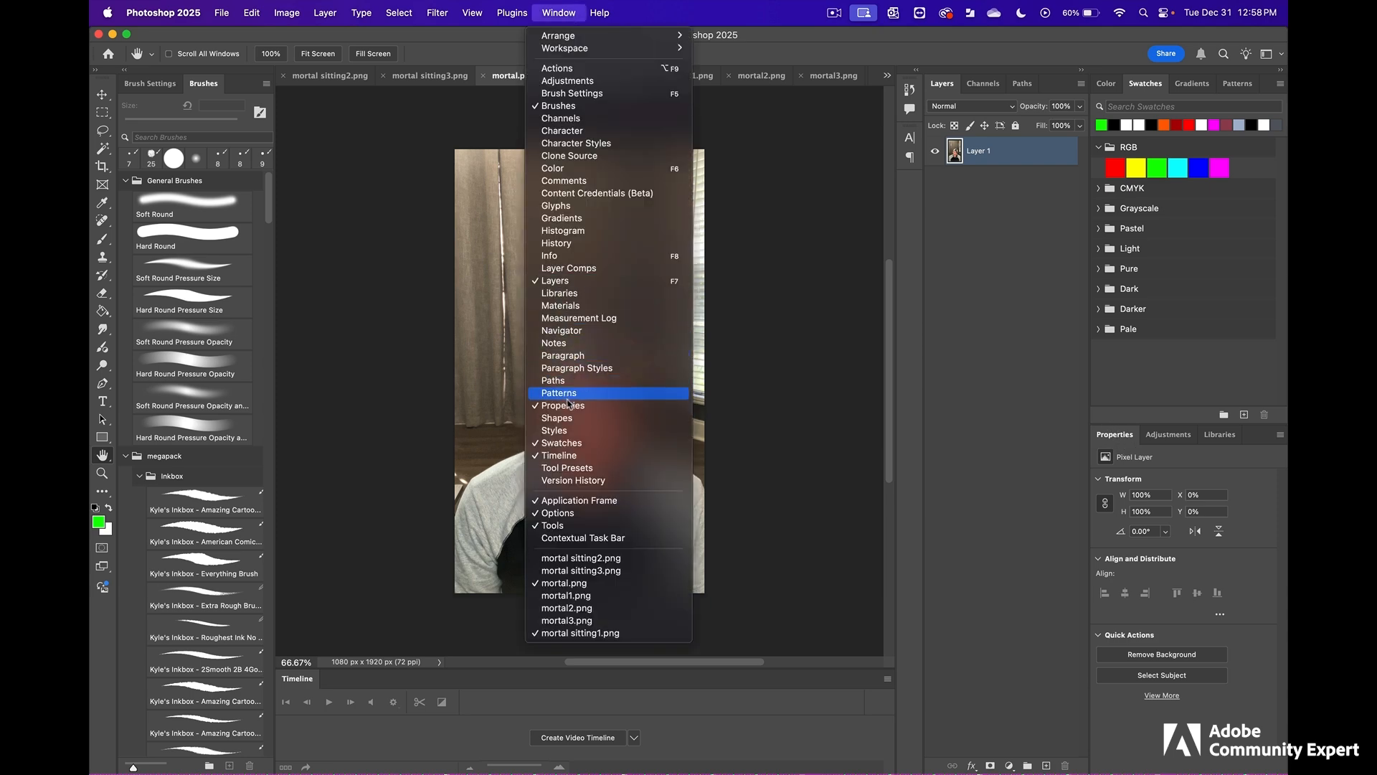
click(1146, 661)
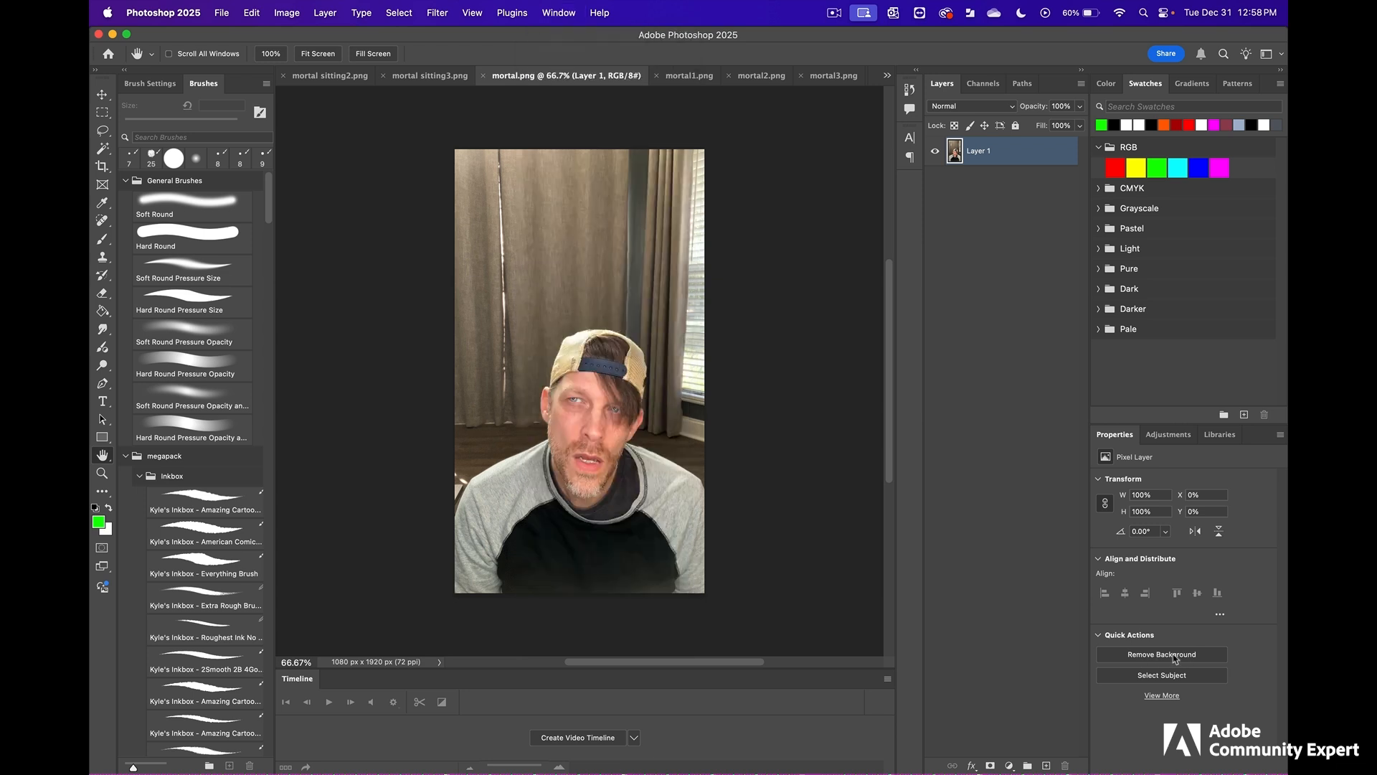
click(1175, 659)
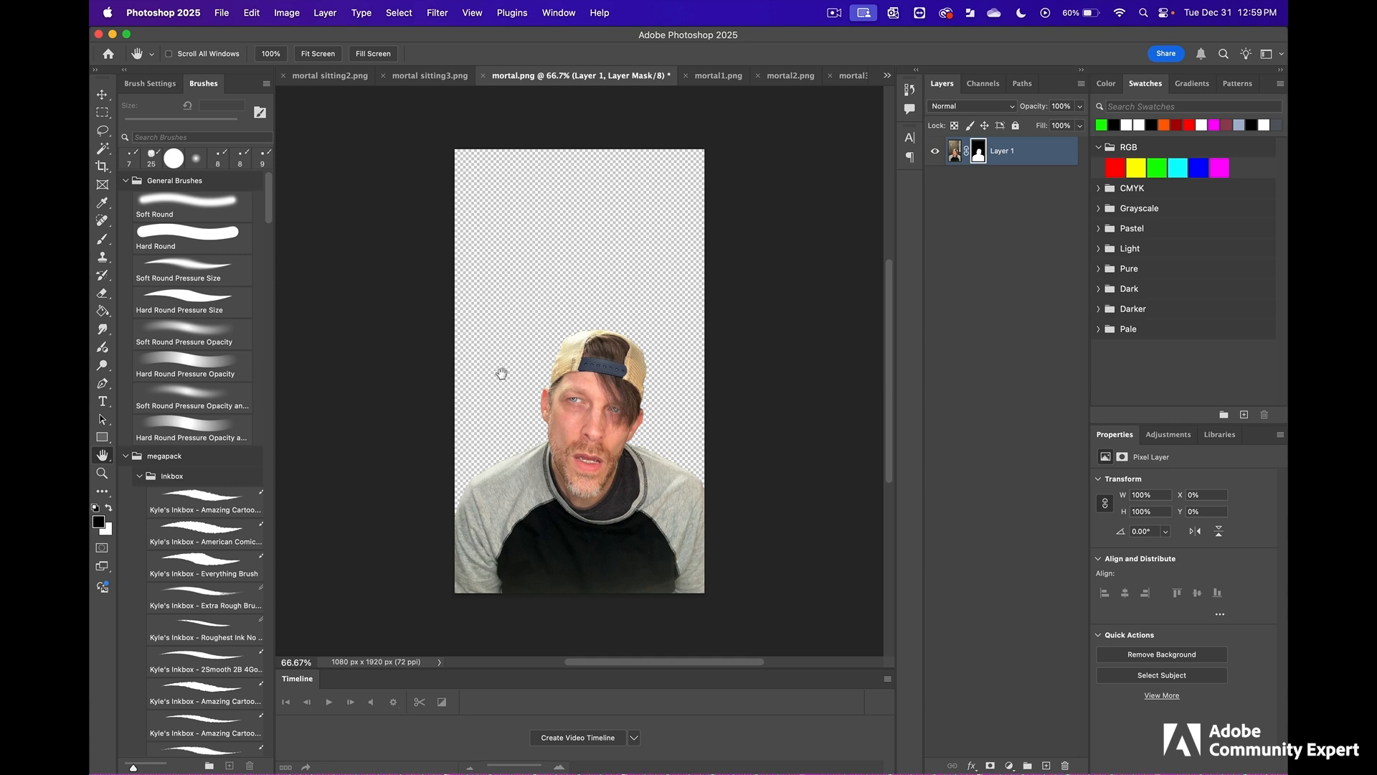
- Paint white on the layer mask above the head with a 200 px Hard Round brush, and hide the revealed background again with black
click(194, 236)
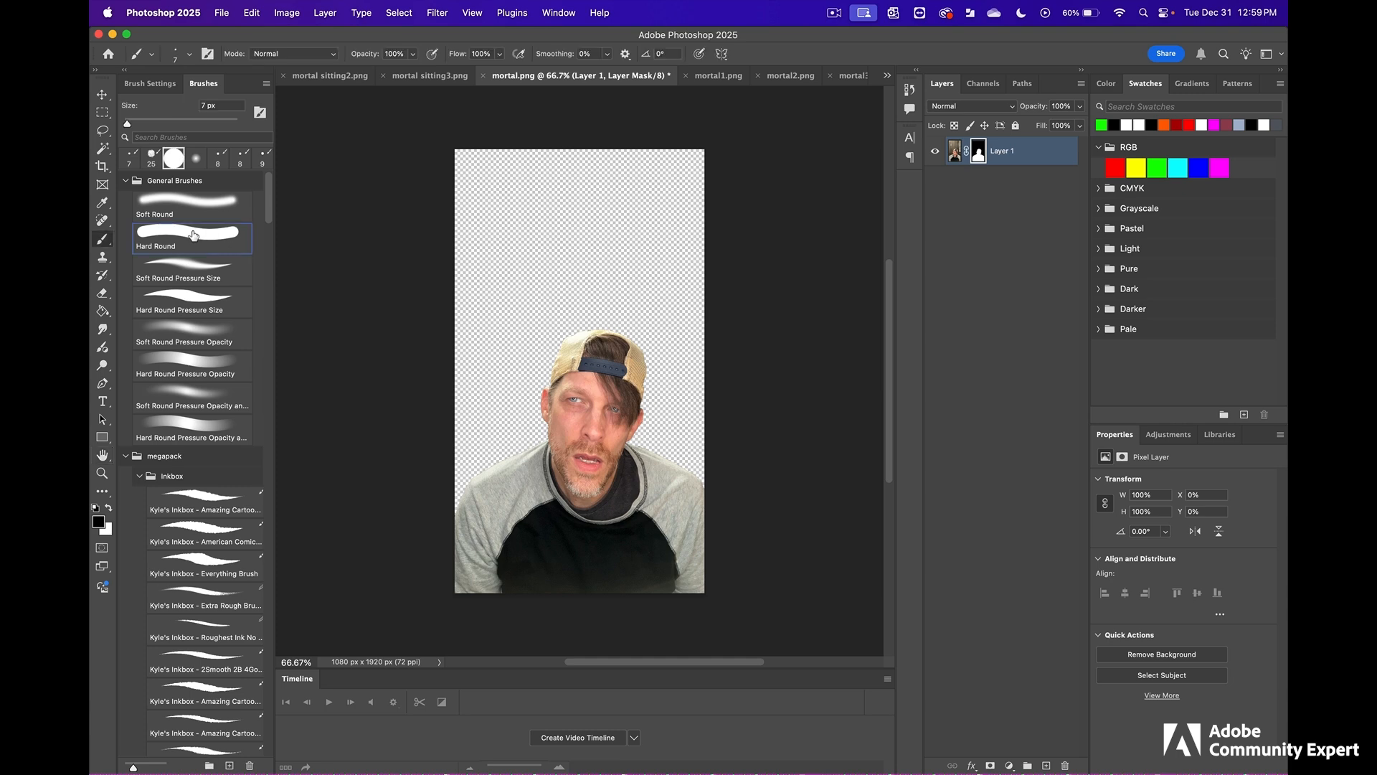
click(109, 508)
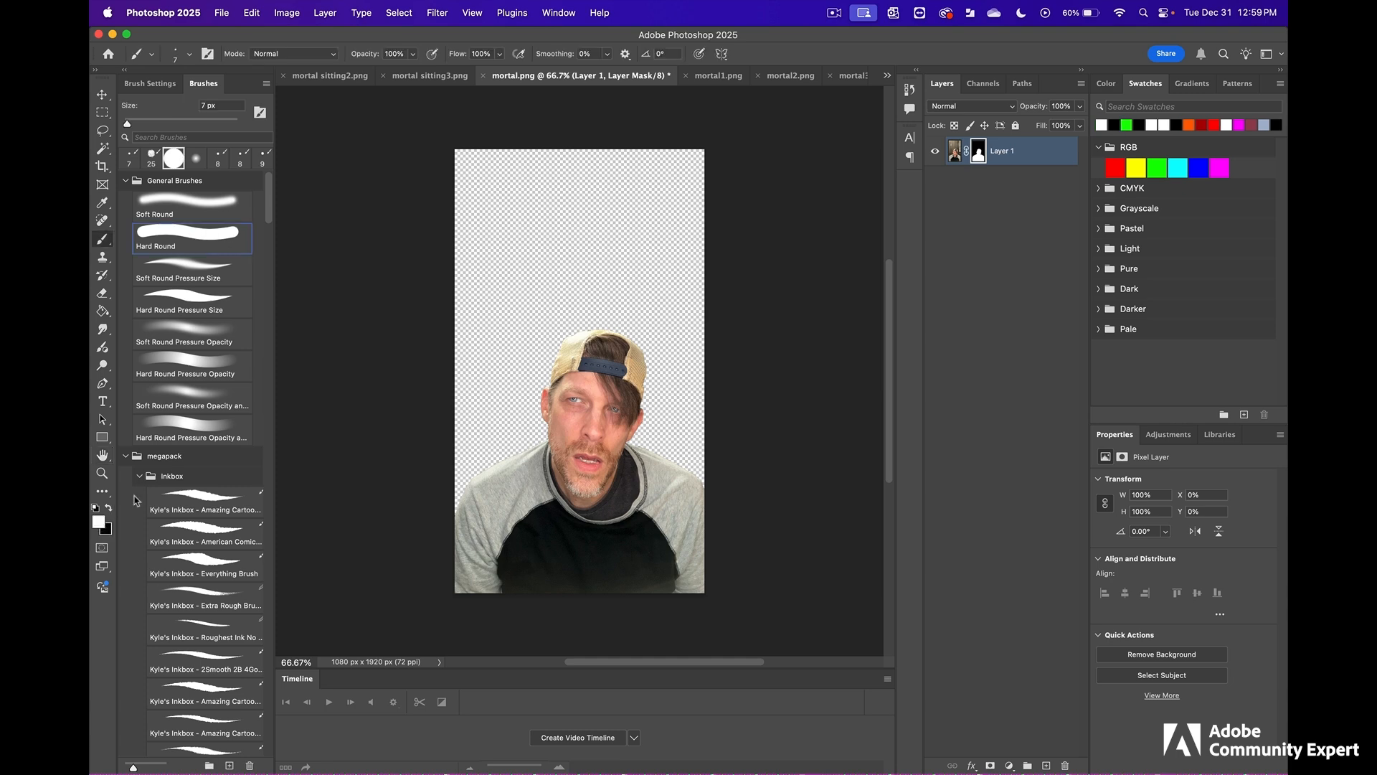
key(bracketright)
key(bracketright)
key(bracketright)
key(bracketright)
key(bracketright)
key(bracketright)
key(bracketright)
key(bracketright)
key(bracketright)
key(bracketright)
key(bracketright)
key(bracketright)
key(bracketright)
key(bracketright)
key(bracketright)
key(bracketright)
mouse_move(522, 271)
mouse_down()
mouse_move(566, 264)
mouse_move(692, 300)
mouse_move(701, 327)
mouse_up()
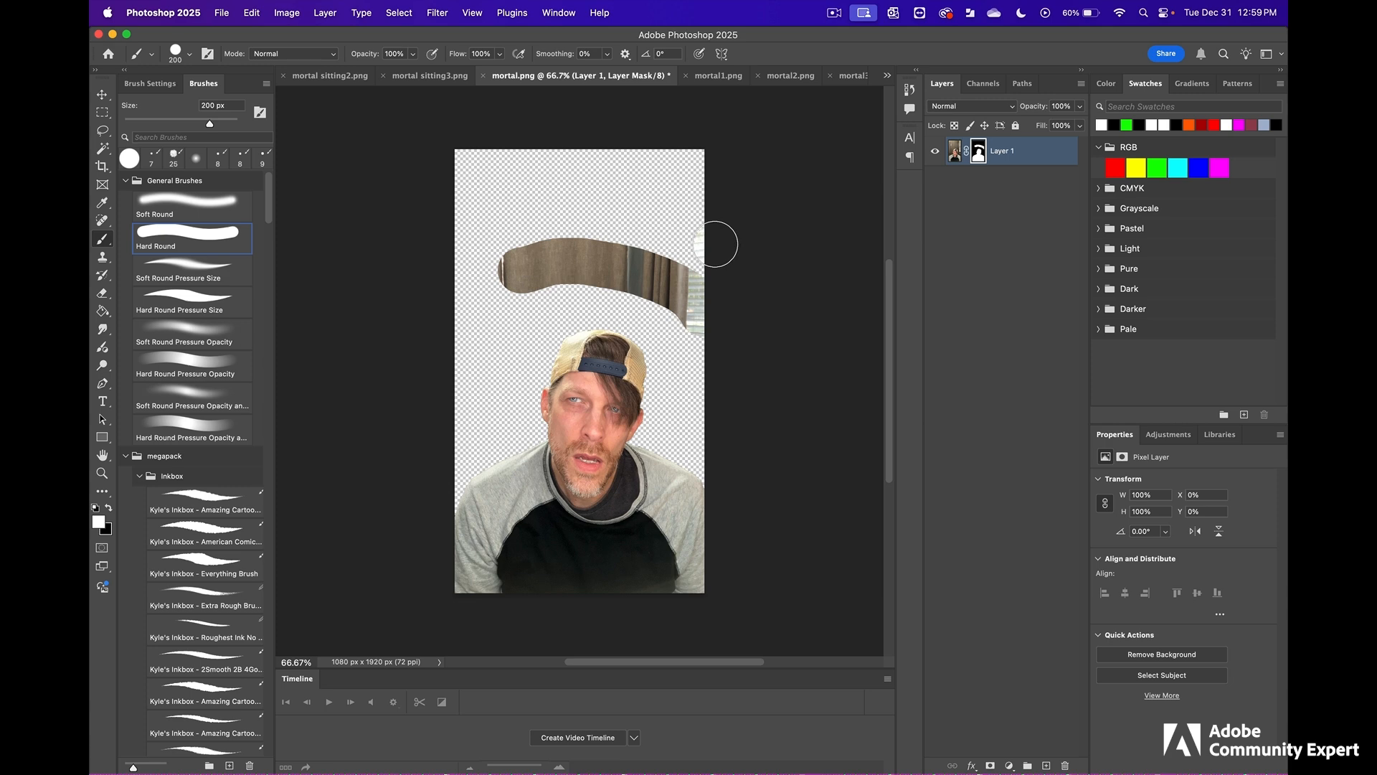
mouse_move(713, 218)
mouse_down()
mouse_move(609, 207)
mouse_move(539, 214)
mouse_up()
drag(668, 273, 512, 273)
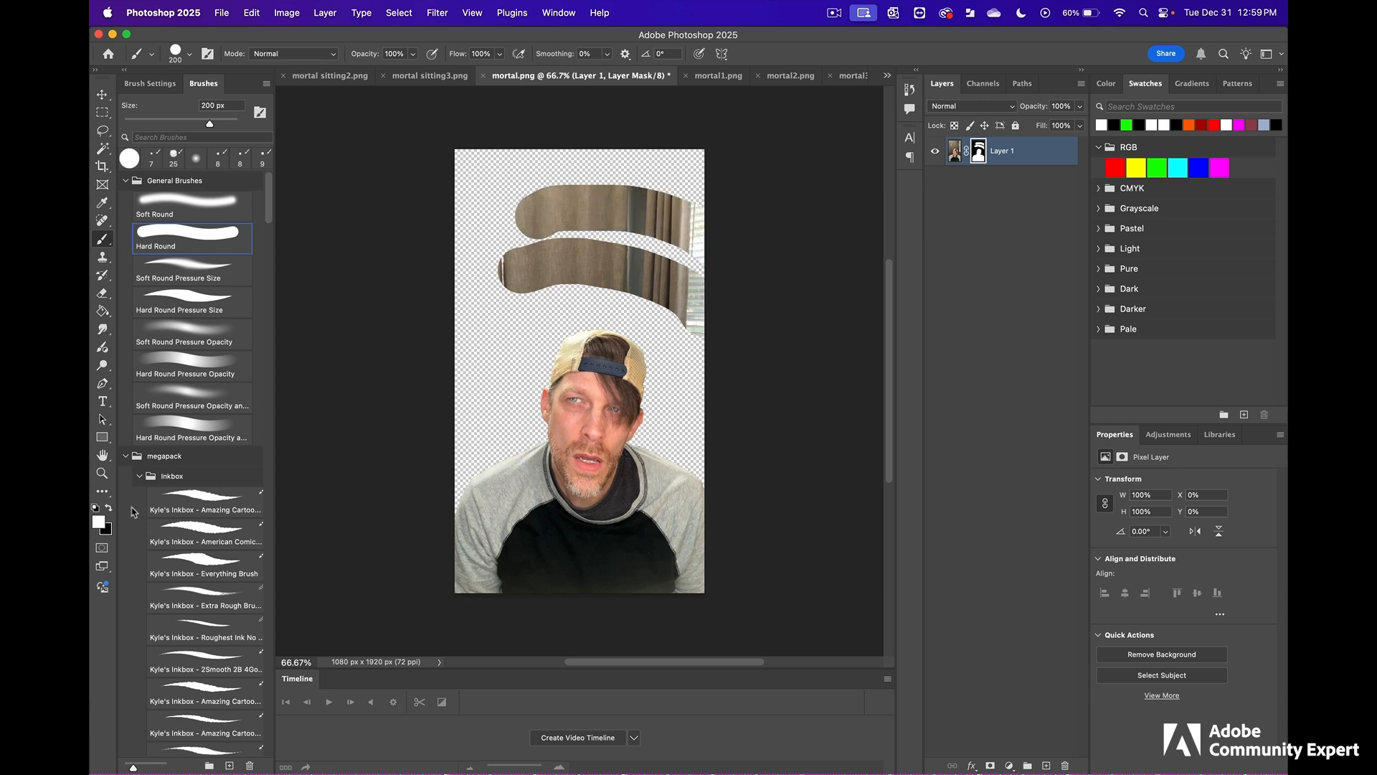
click(112, 506)
mouse_move(428, 322)
mouse_down()
mouse_move(523, 298)
mouse_move(607, 295)
mouse_move(677, 332)
mouse_move(683, 313)
mouse_move(516, 265)
mouse_move(583, 250)
mouse_move(732, 310)
mouse_move(582, 208)
mouse_move(550, 209)
mouse_move(718, 244)
mouse_move(517, 192)
mouse_move(740, 374)
mouse_up()
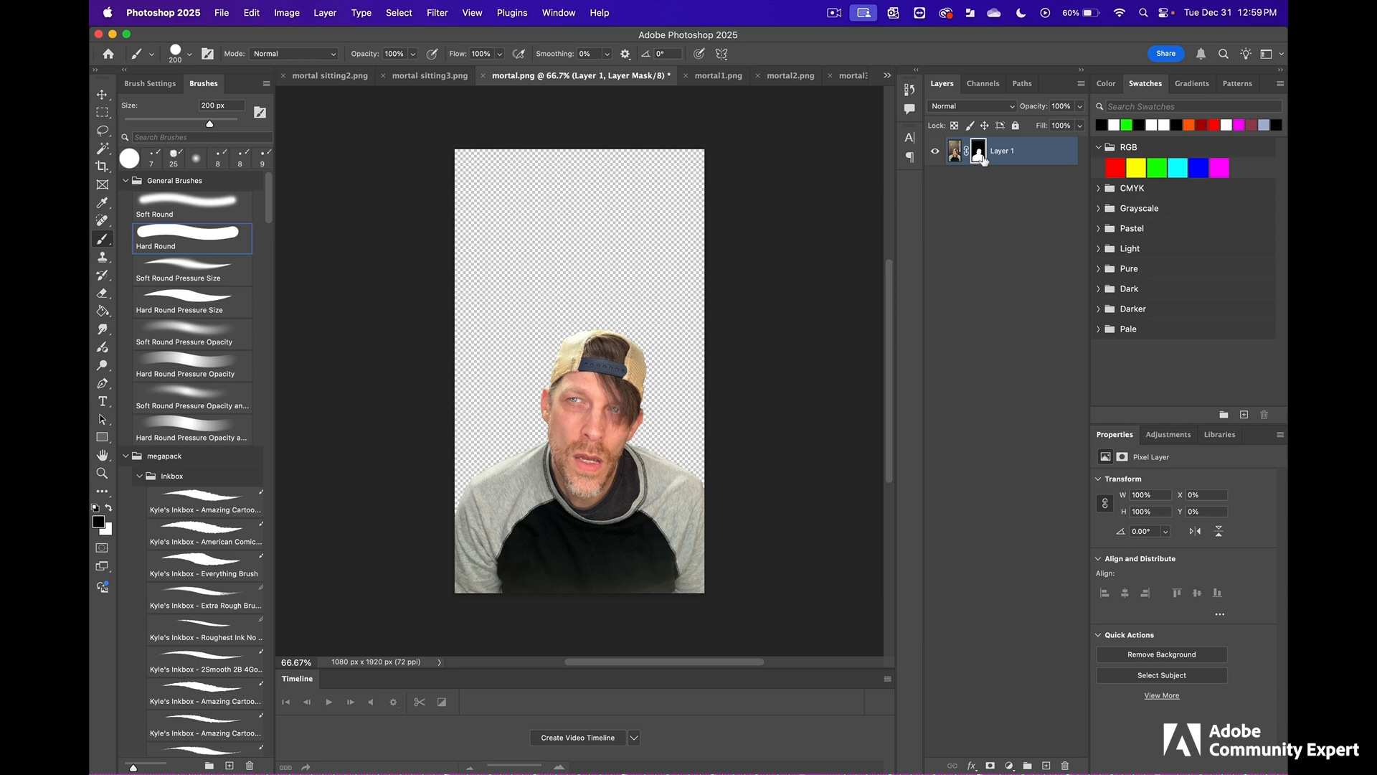
- Close mortal.png and save its changes
click(485, 76)
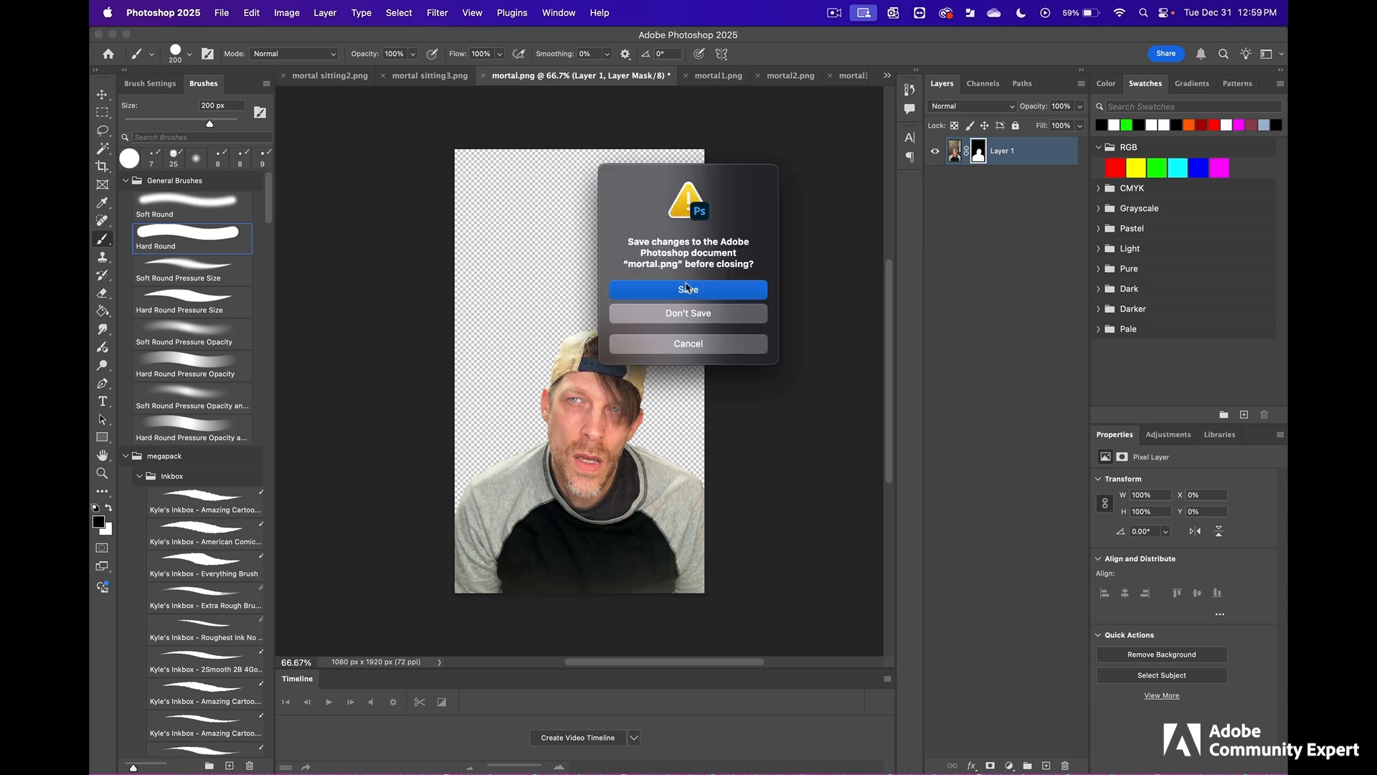
click(718, 291)
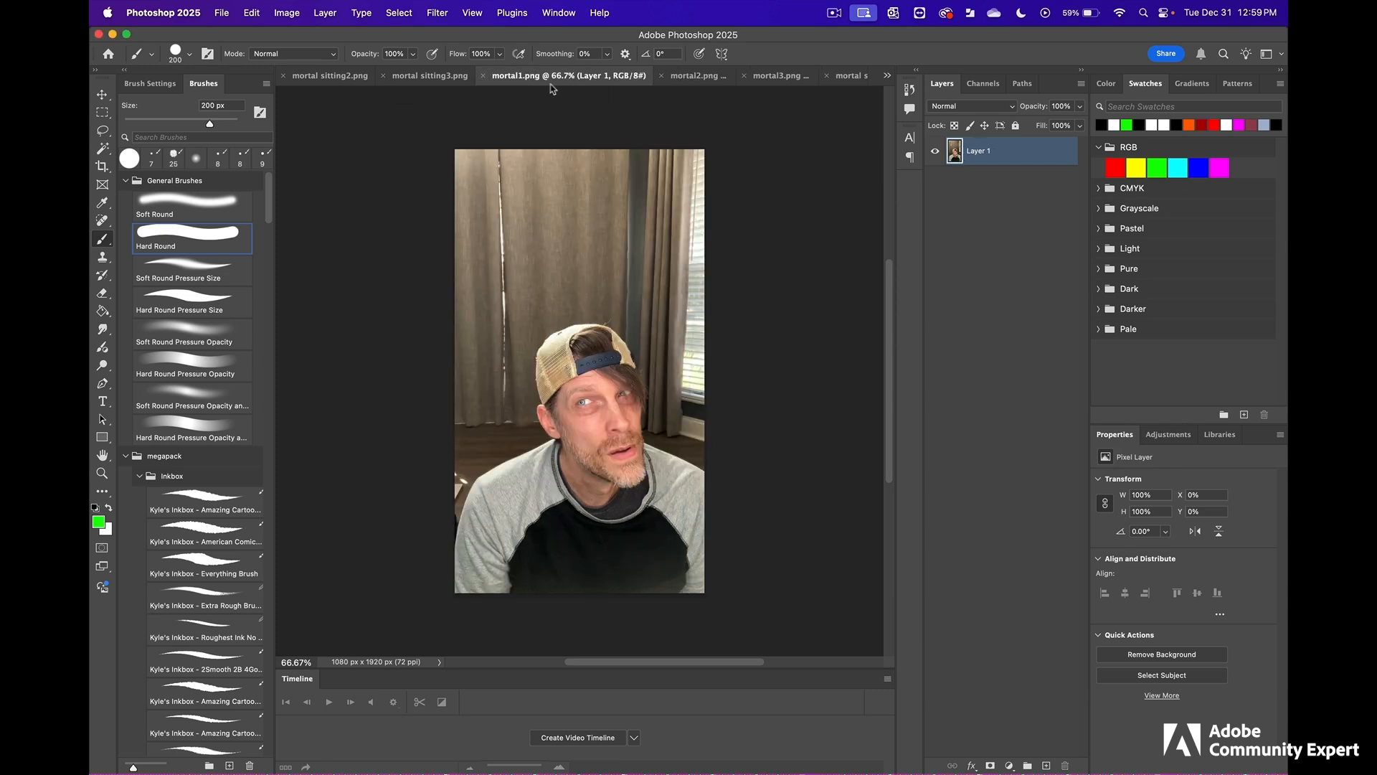
- Remove the background from mortal1.png, and close the file with its changes saved
click(1160, 654)
click(485, 76)
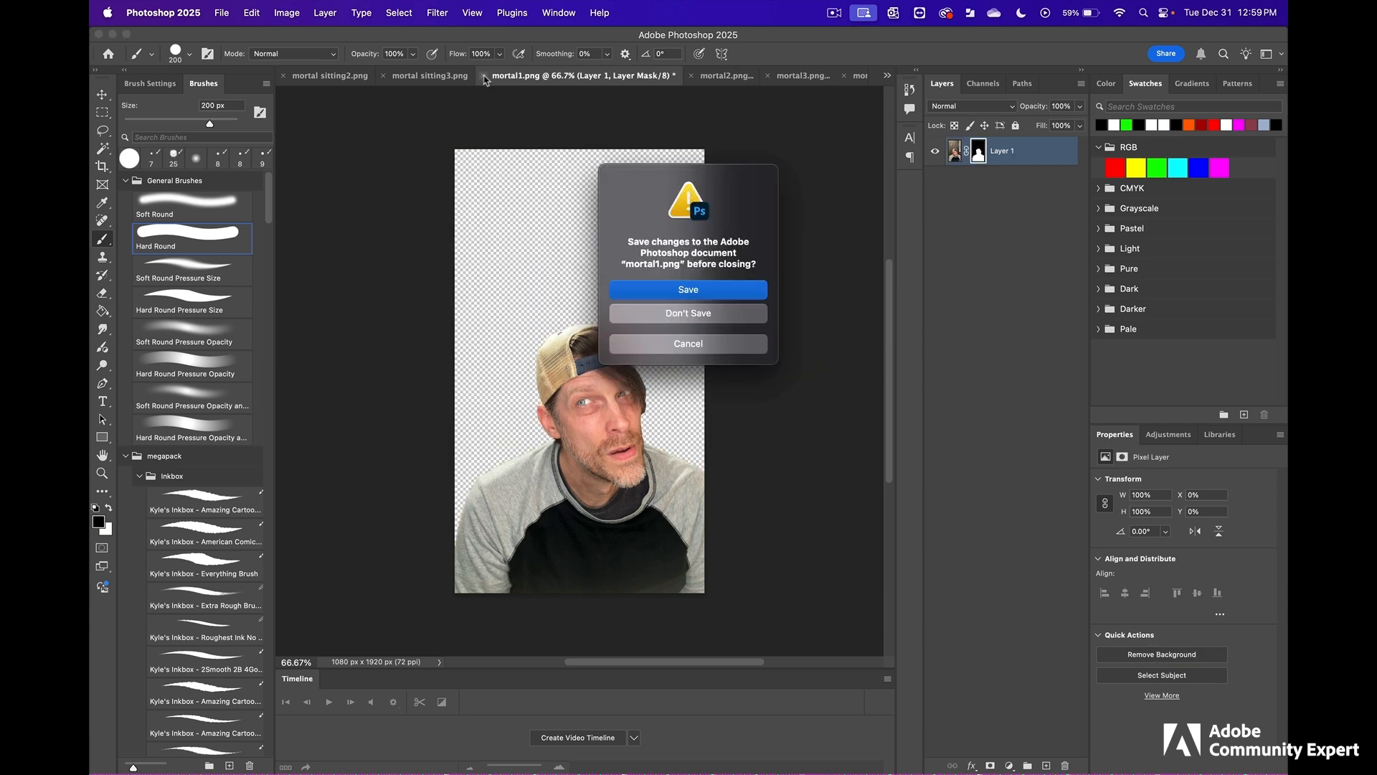
click(688, 291)
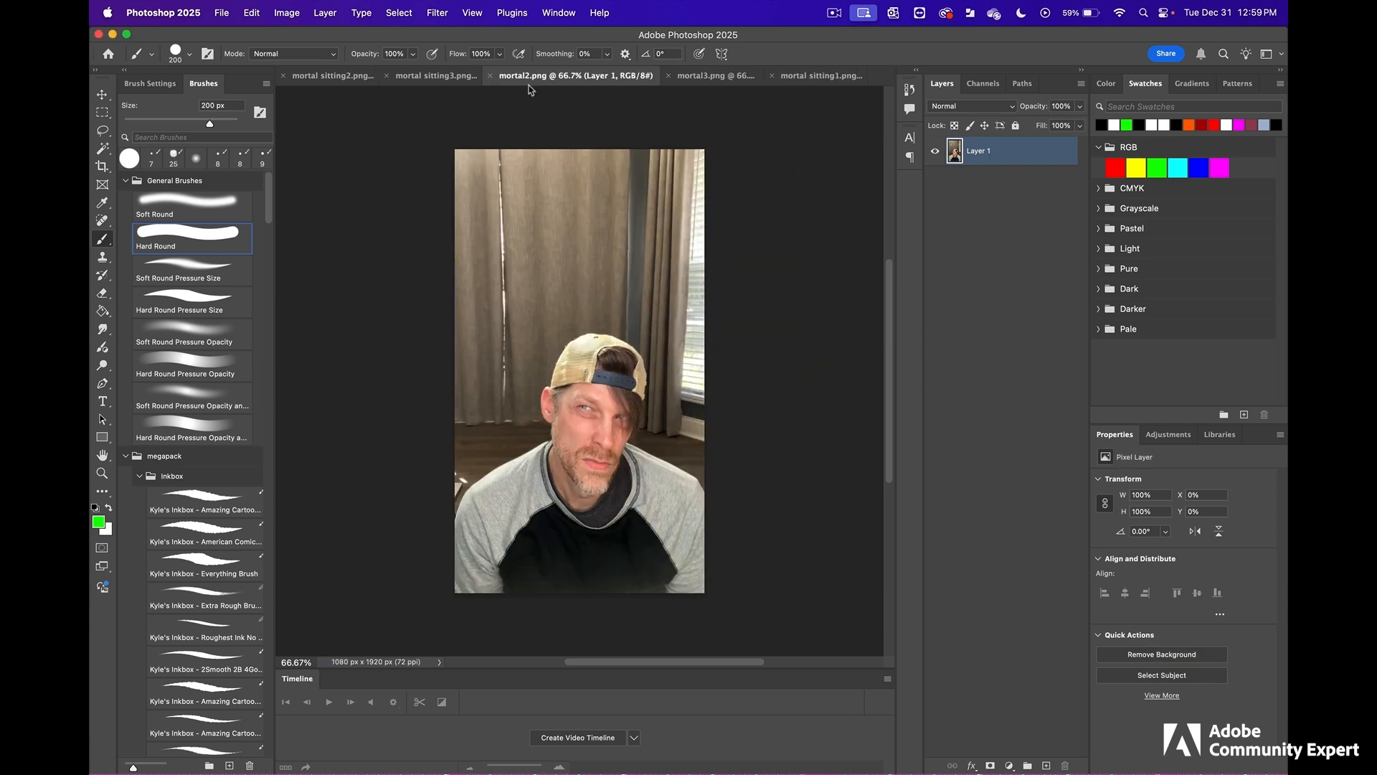
- Remove the background from mortal2.png, and close the file with its changes saved
click(1160, 654)
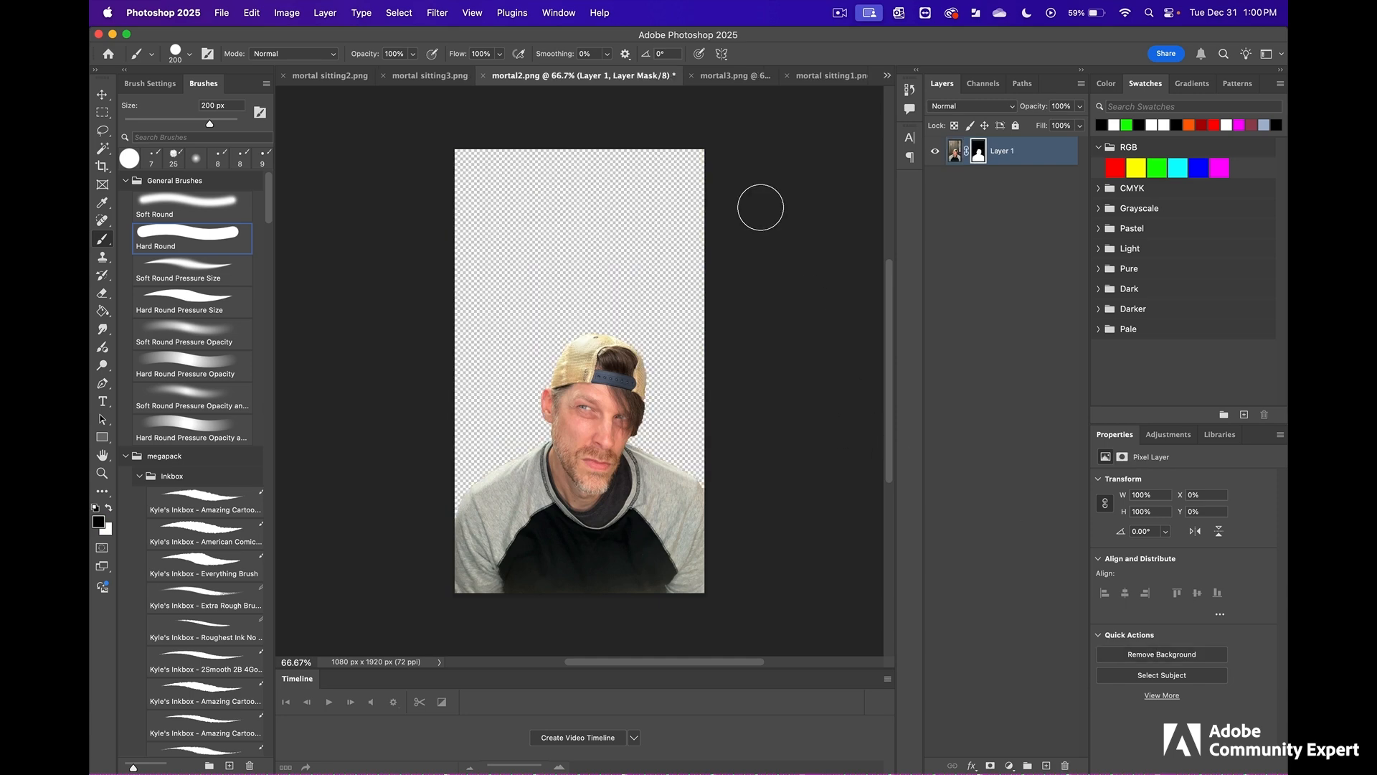
click(490, 76)
click(652, 287)
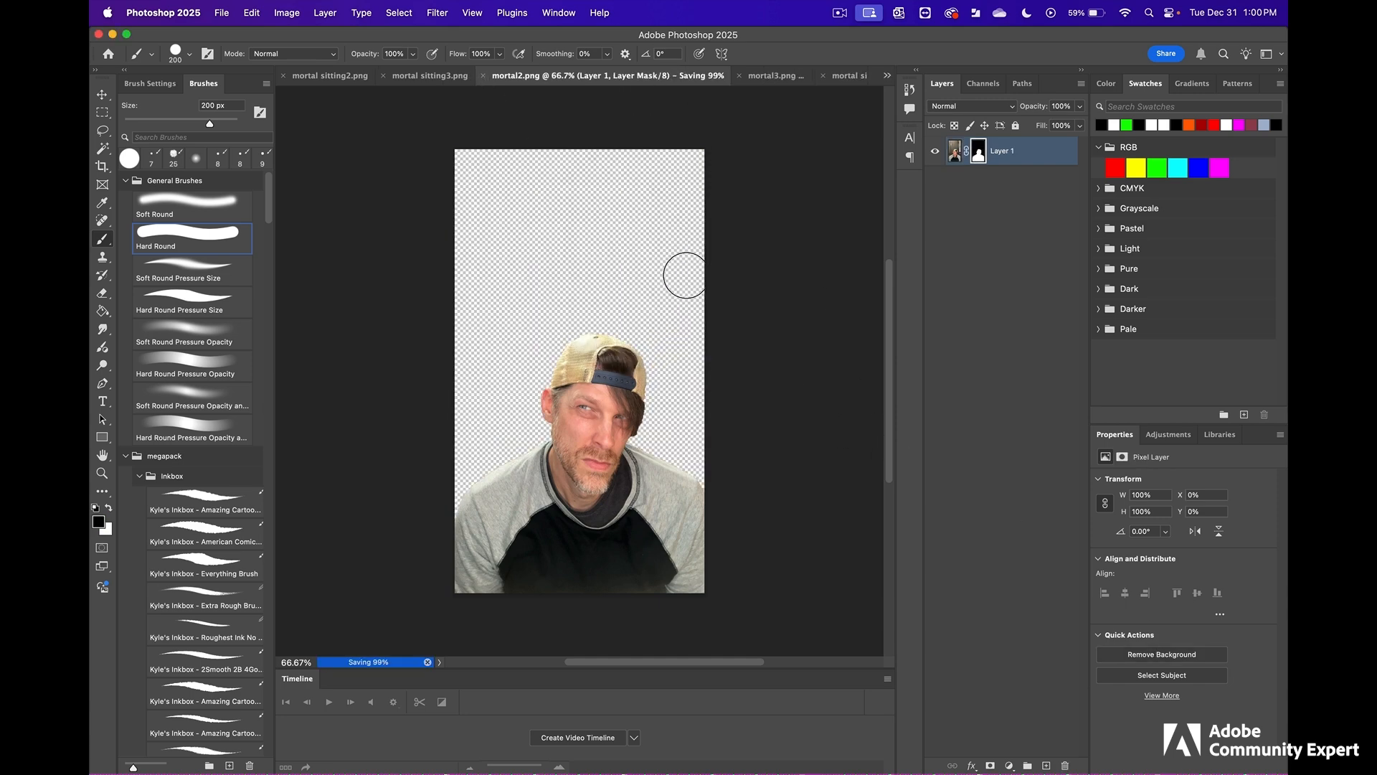
- Remove the background from mortal3.png, and close the file with its changes saved
click(1160, 654)
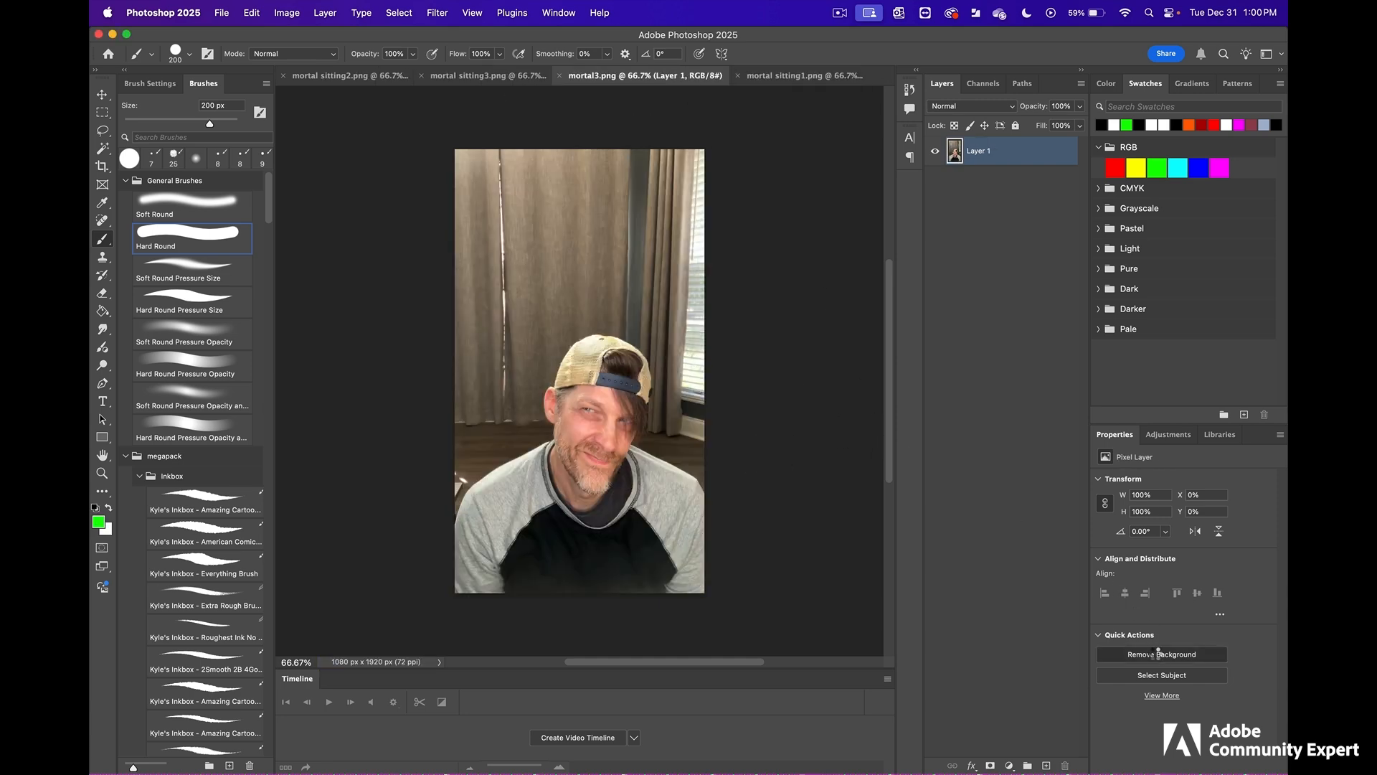
click(539, 76)
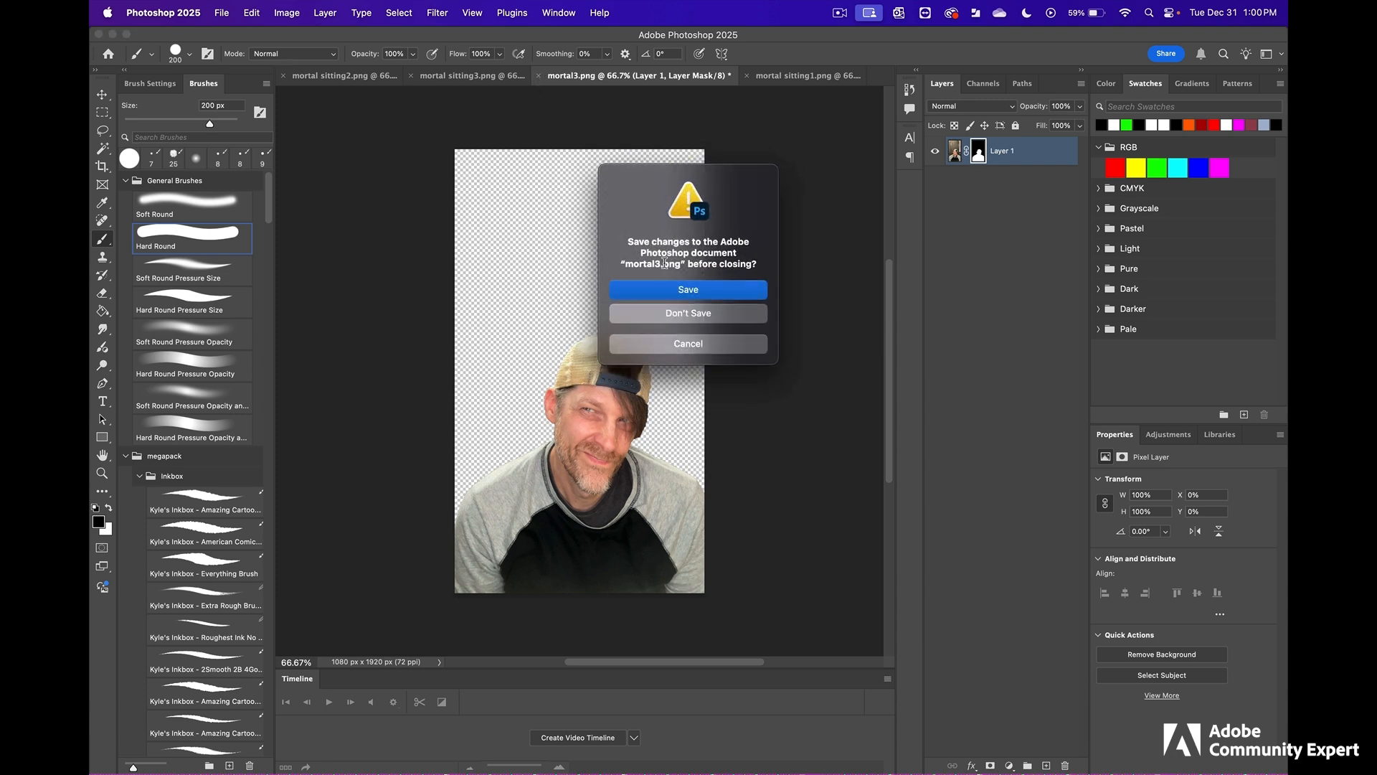
click(680, 289)
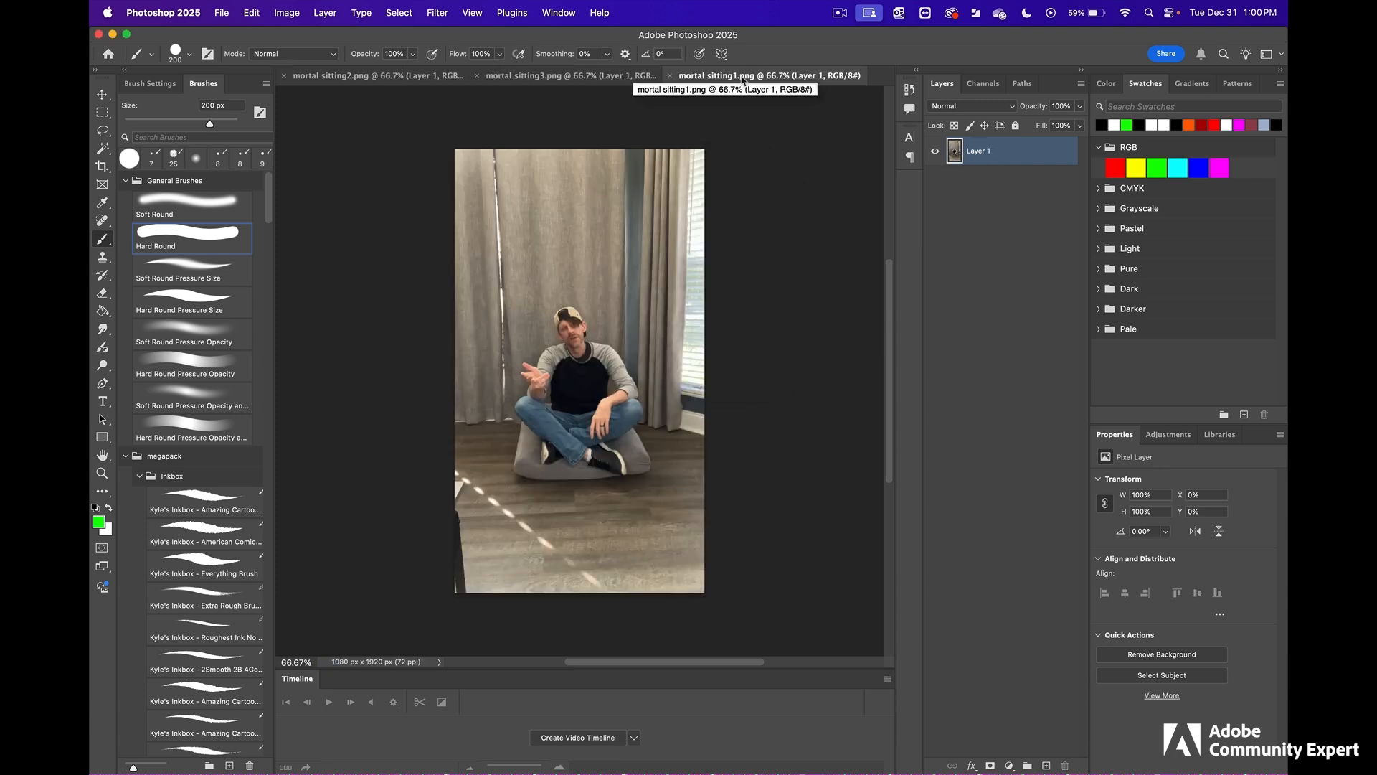
- Remove the background from mortal sitting1.png
click(1166, 655)
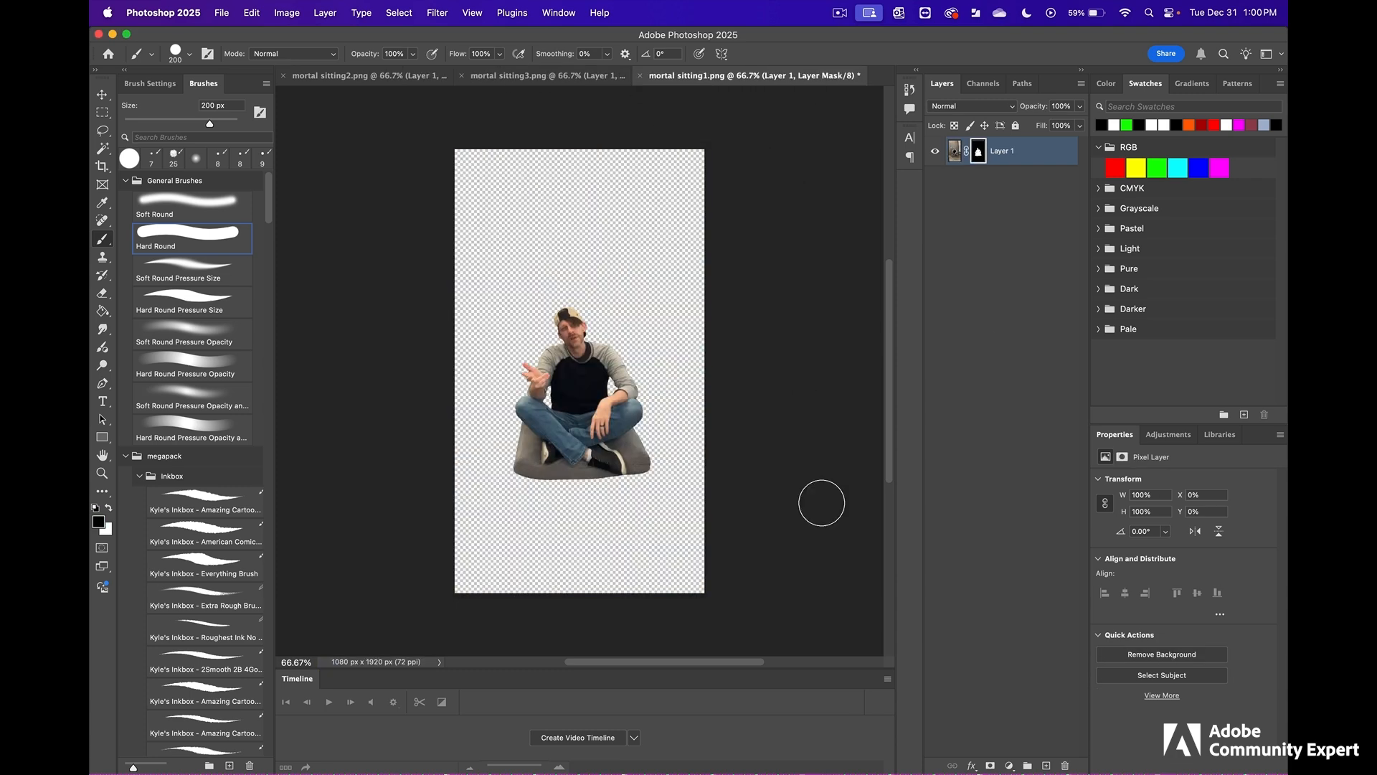
- Select the cushion area between the knee and the front shoe's sole with the Polygonal Lasso, following the edges of the jeans and shoe
scroll(566, 430, up, 2)
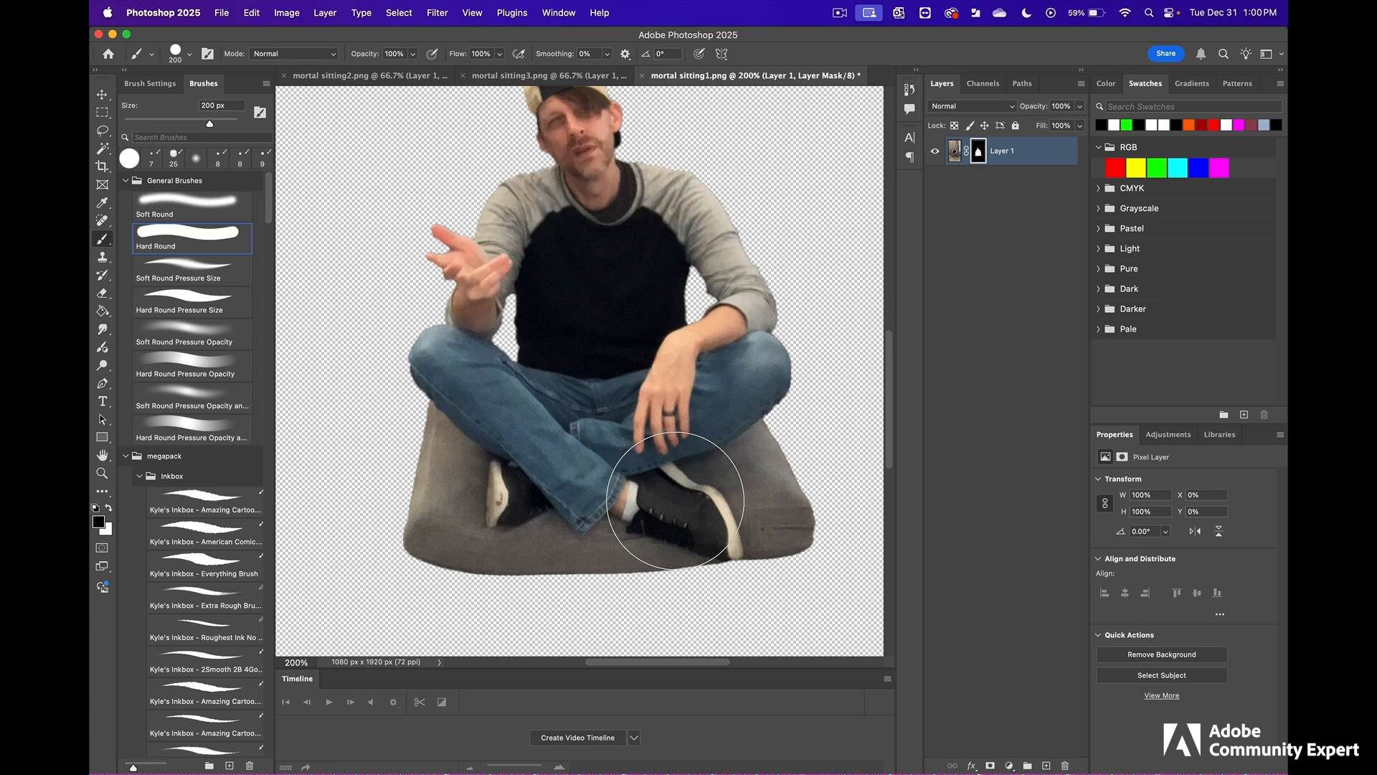
click(103, 132)
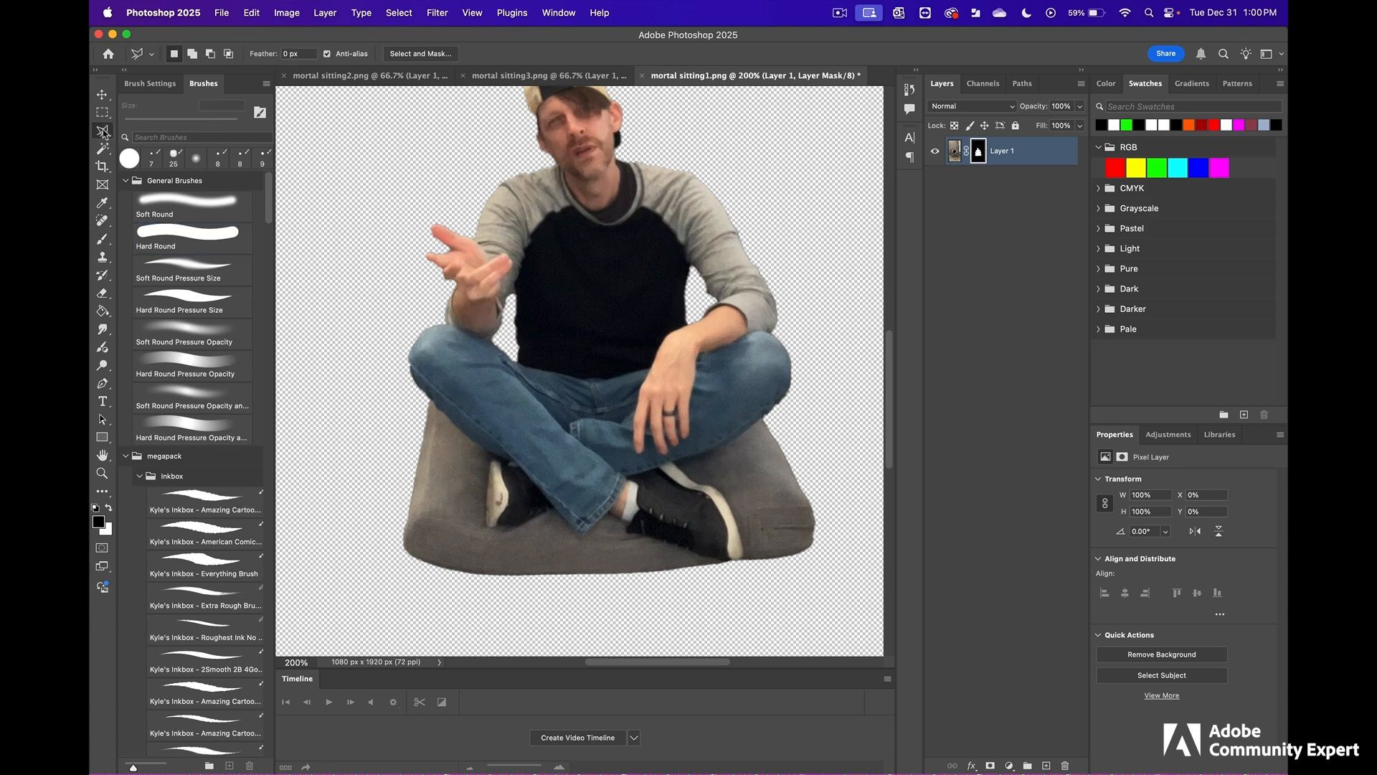
click(104, 132)
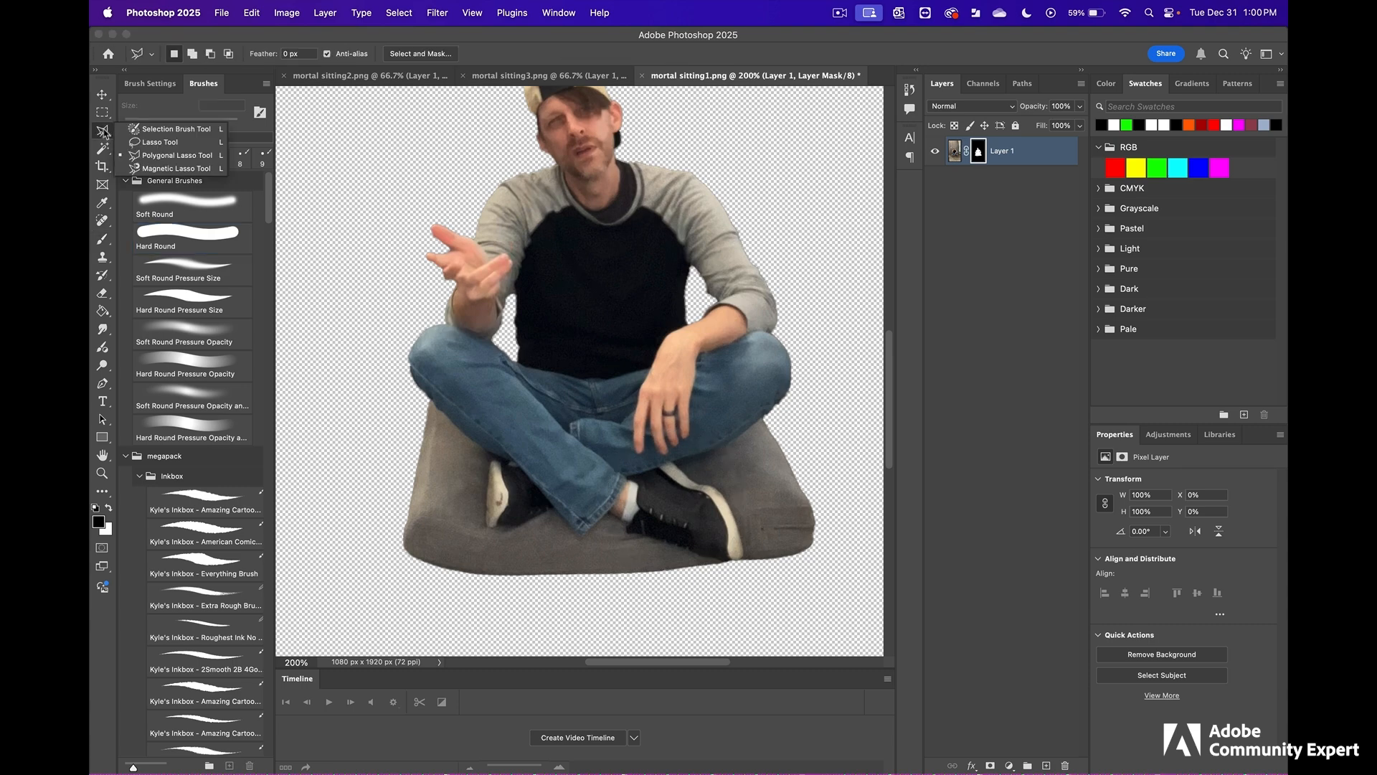
click(194, 158)
super+click(778, 428)
super+click(777, 428)
drag(778, 427, 736, 314)
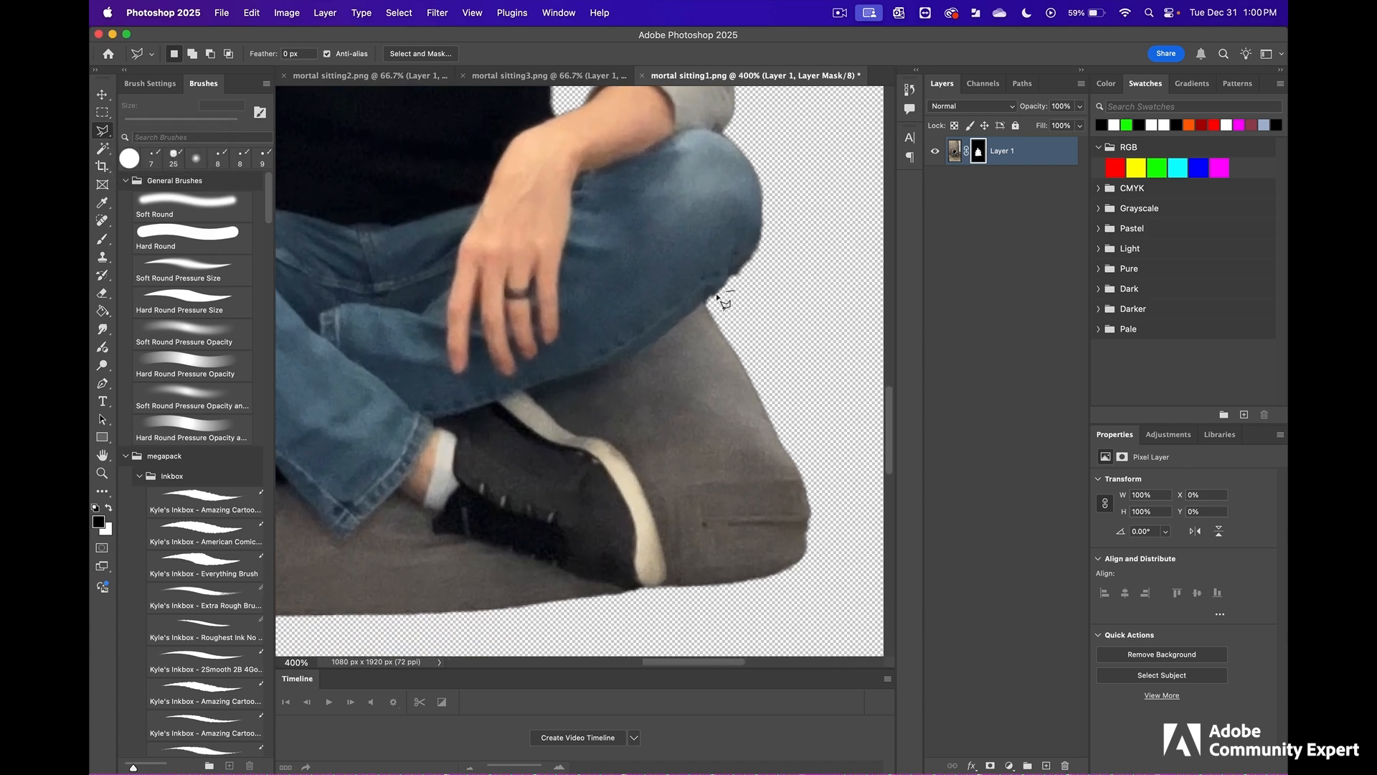
click(707, 301)
click(620, 358)
click(520, 389)
click(569, 431)
click(596, 439)
click(621, 454)
click(648, 504)
click(665, 568)
click(650, 589)
click(675, 615)
click(801, 614)
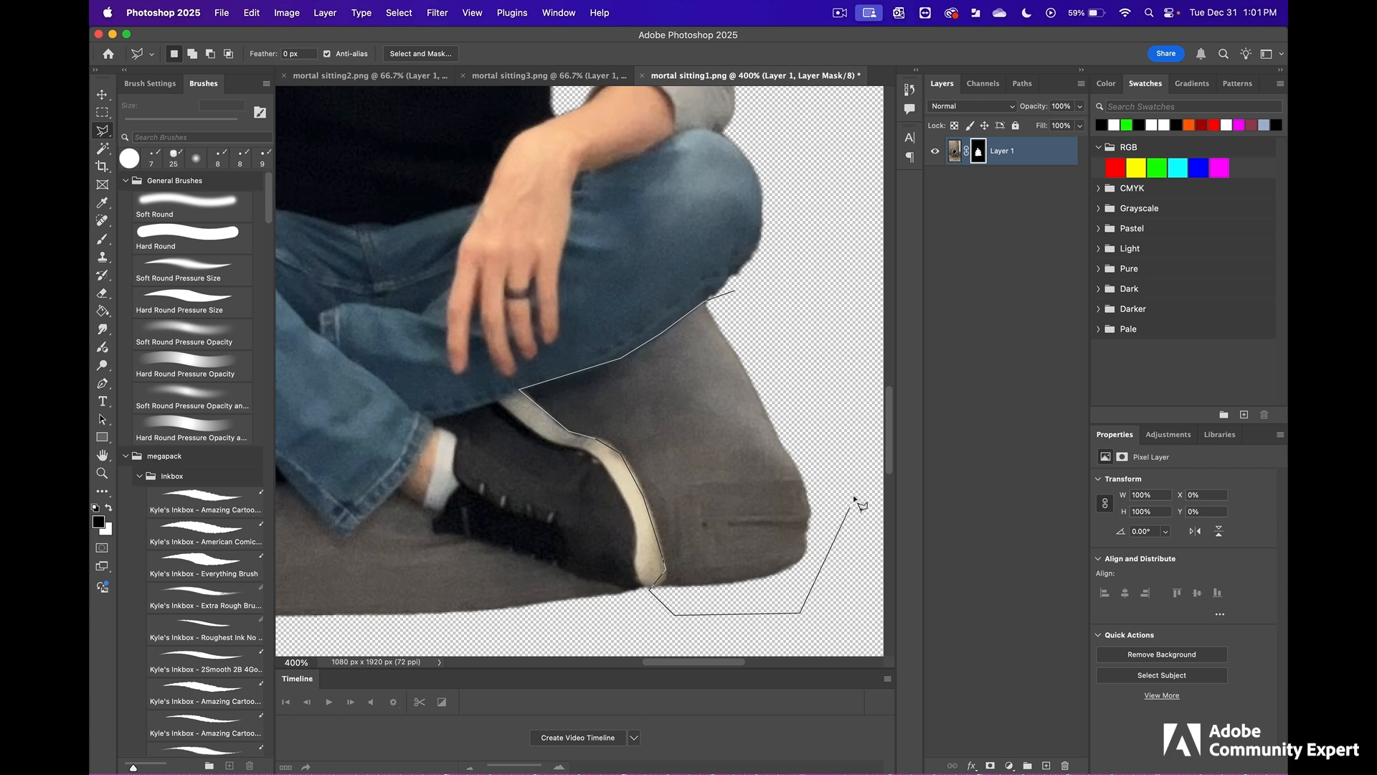
click(857, 459)
click(790, 333)
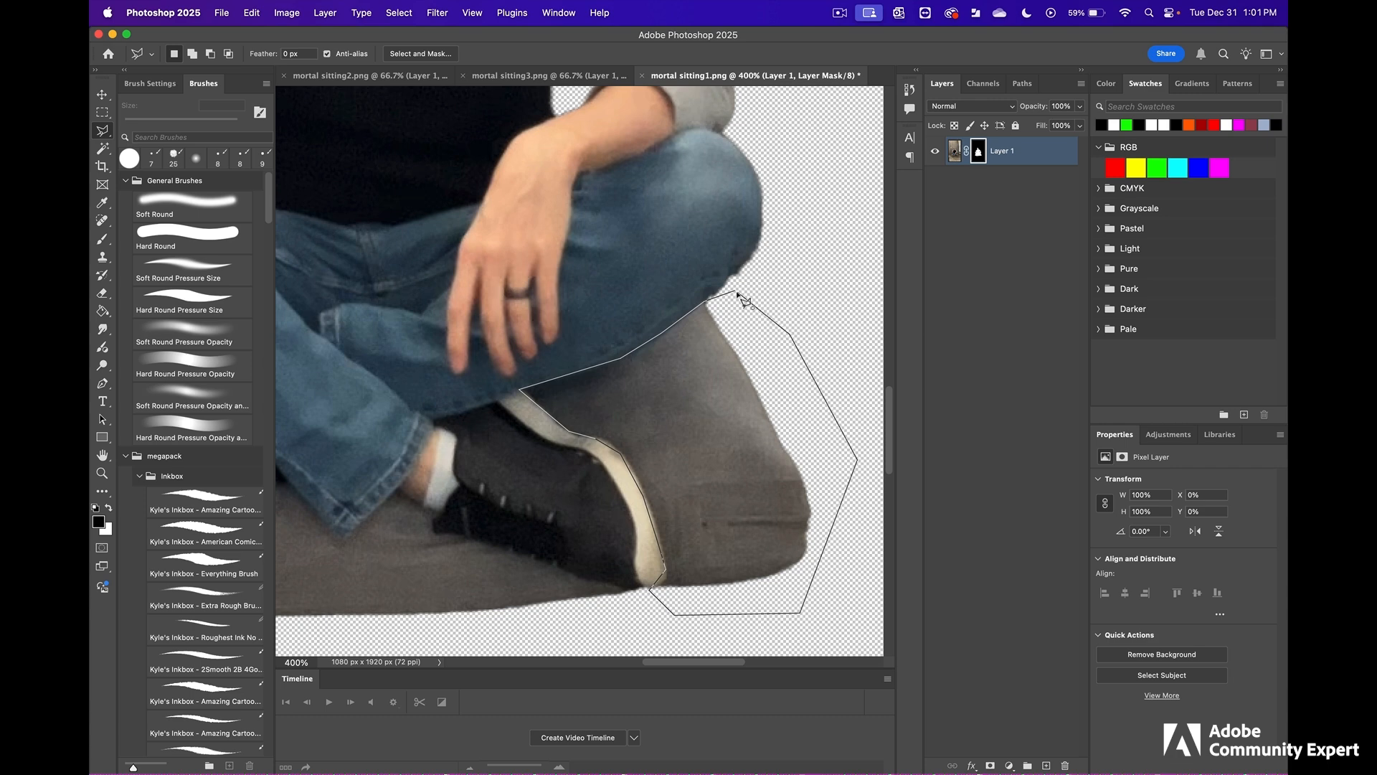
click(738, 293)
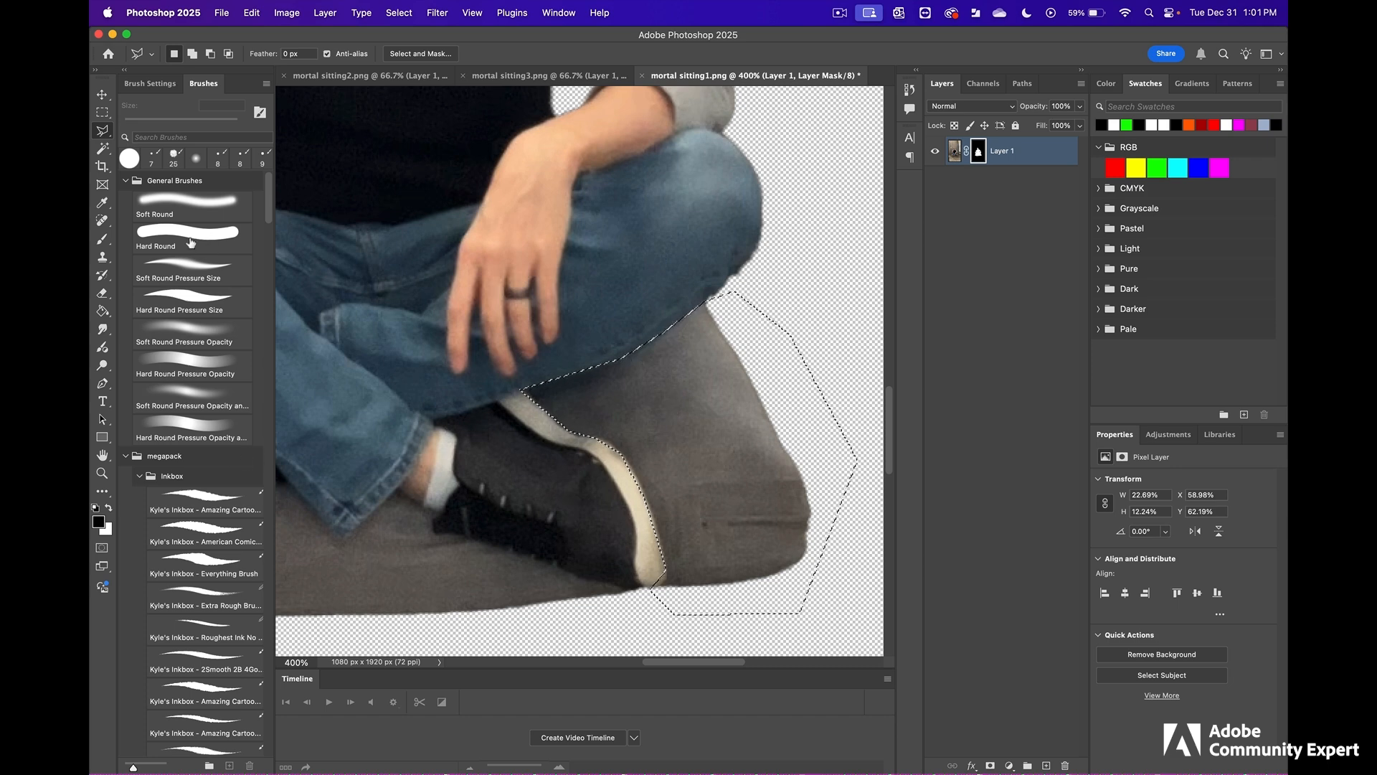
- Paint black on the layer mask inside the selection with the 200 px Hard Round brush to hide that part of the cushion
click(191, 242)
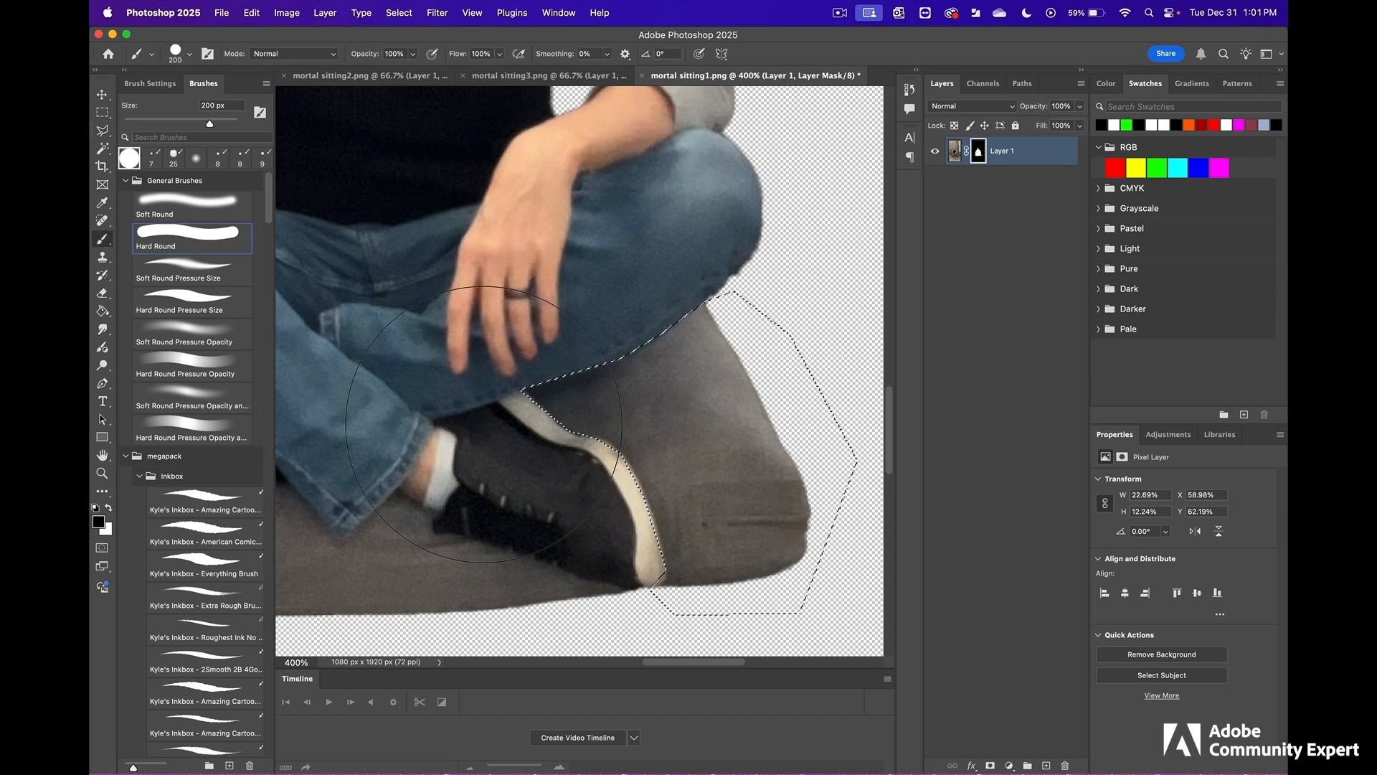
mouse_move(676, 354)
mouse_down()
mouse_move(722, 338)
mouse_move(523, 430)
mouse_move(722, 409)
mouse_up()
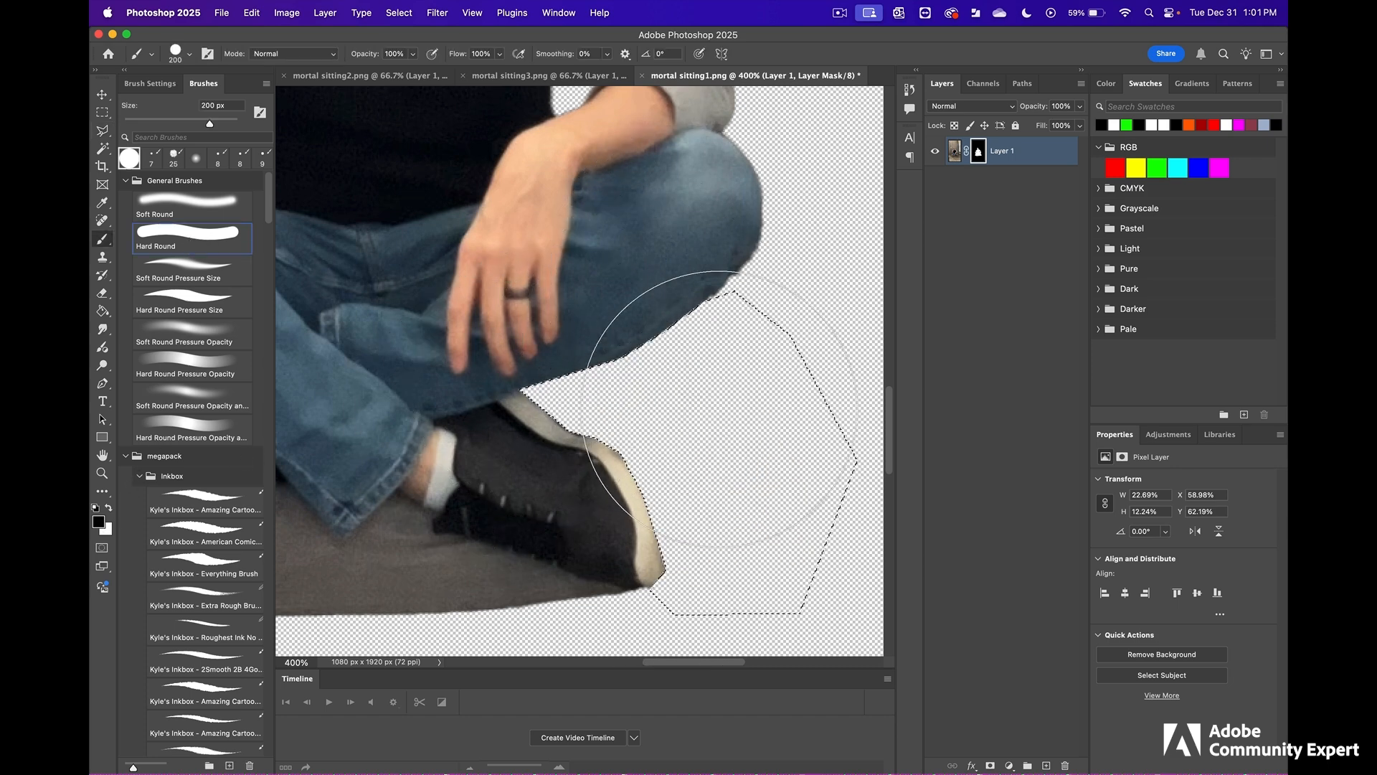
- Trace a Polygonal Lasso outline beneath the front shoe, around the jeans cuff and along the rear shoe, separating them from the cushion
mouse_move(412, 390)
mouse_down()
mouse_move(550, 361)
mouse_move(666, 287)
mouse_move(593, 246)
mouse_up()
click(102, 130)
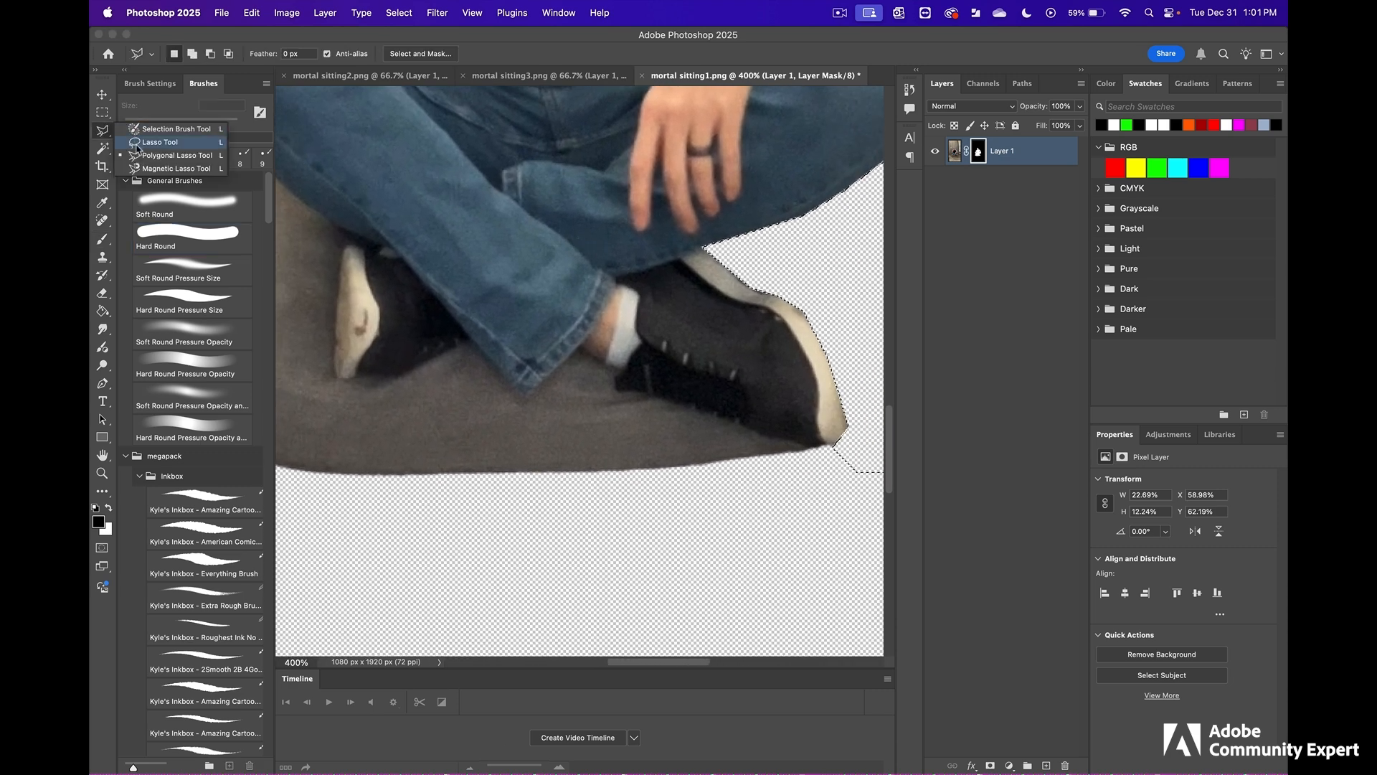
click(172, 155)
click(832, 479)
click(830, 446)
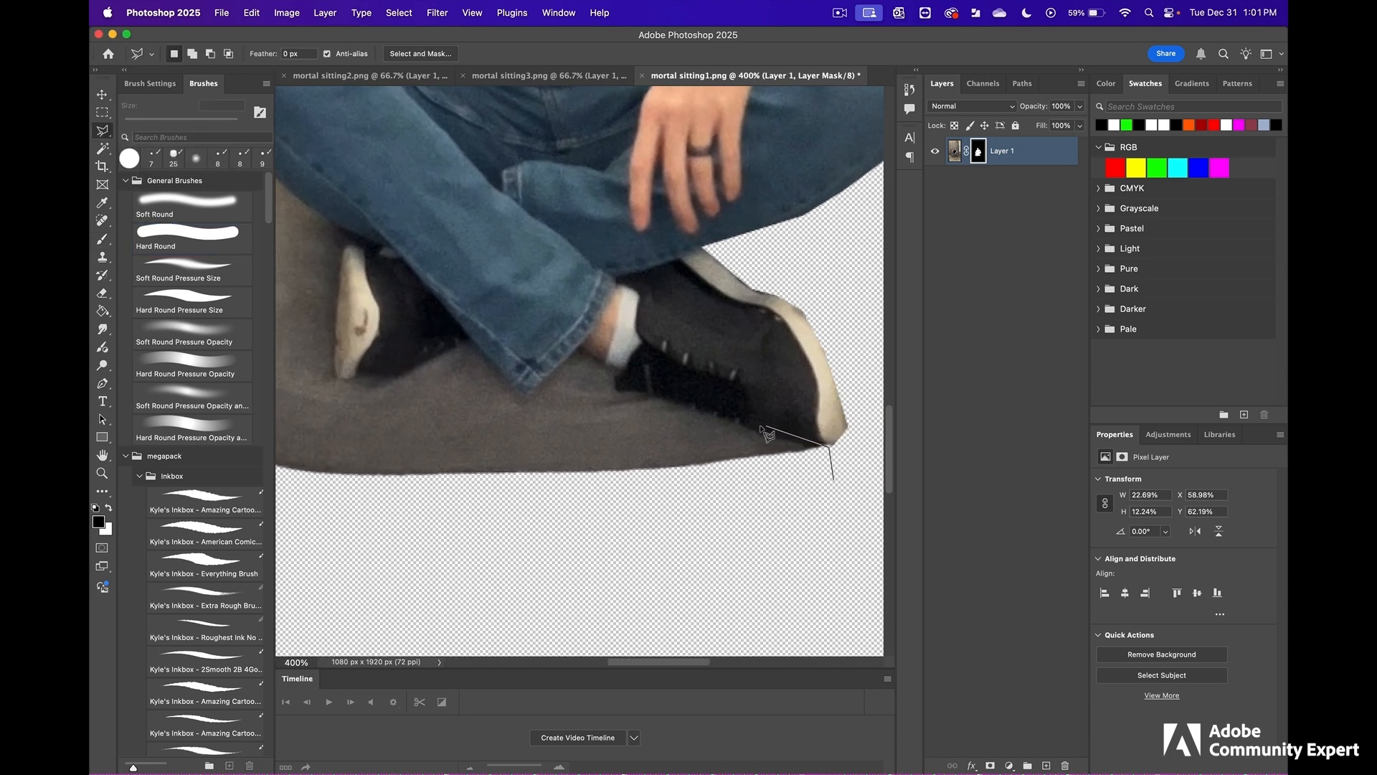
click(638, 392)
click(619, 392)
click(623, 371)
click(579, 347)
click(524, 398)
click(468, 333)
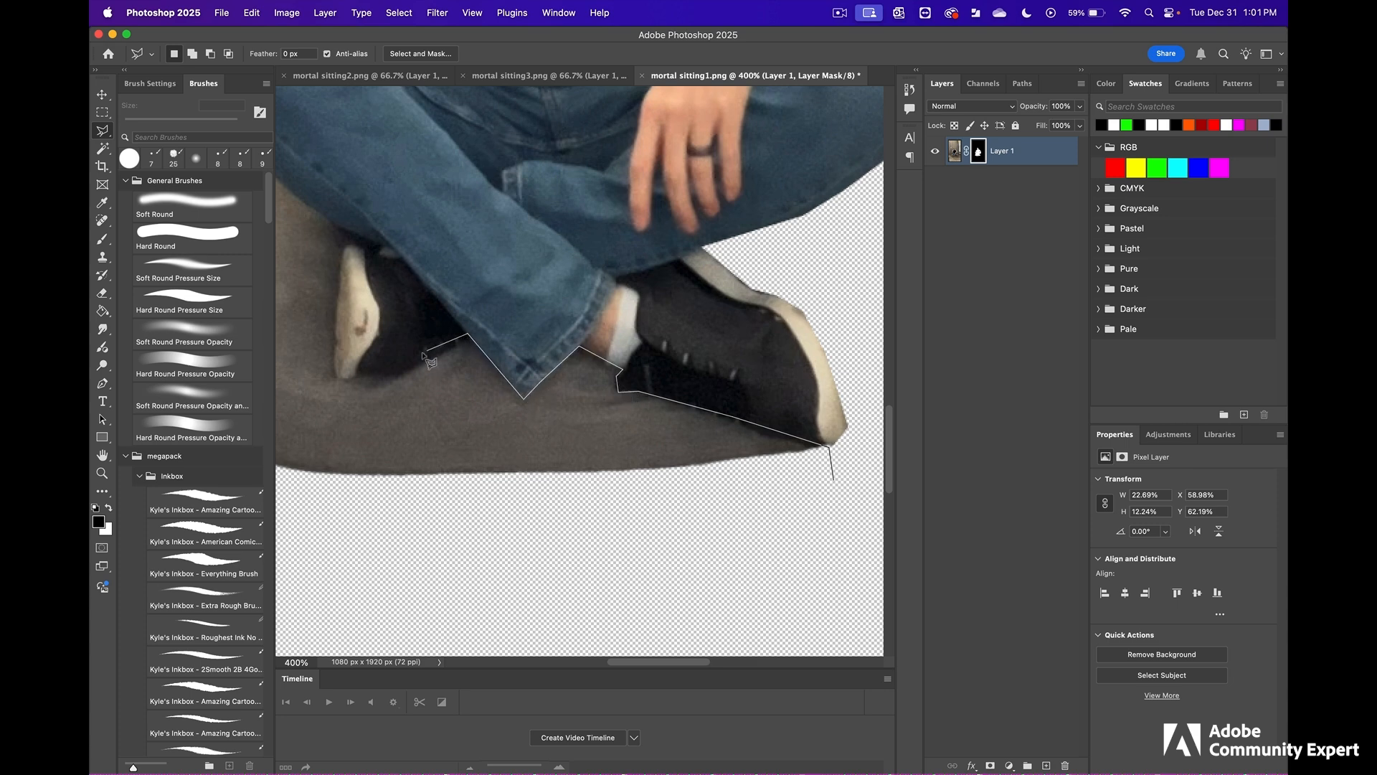
click(406, 366)
click(371, 375)
click(338, 378)
click(346, 233)
- Continue the lasso outline along the underside of the jeans to the knee and close it around the outside of the remaining cushion
drag(347, 234, 591, 461)
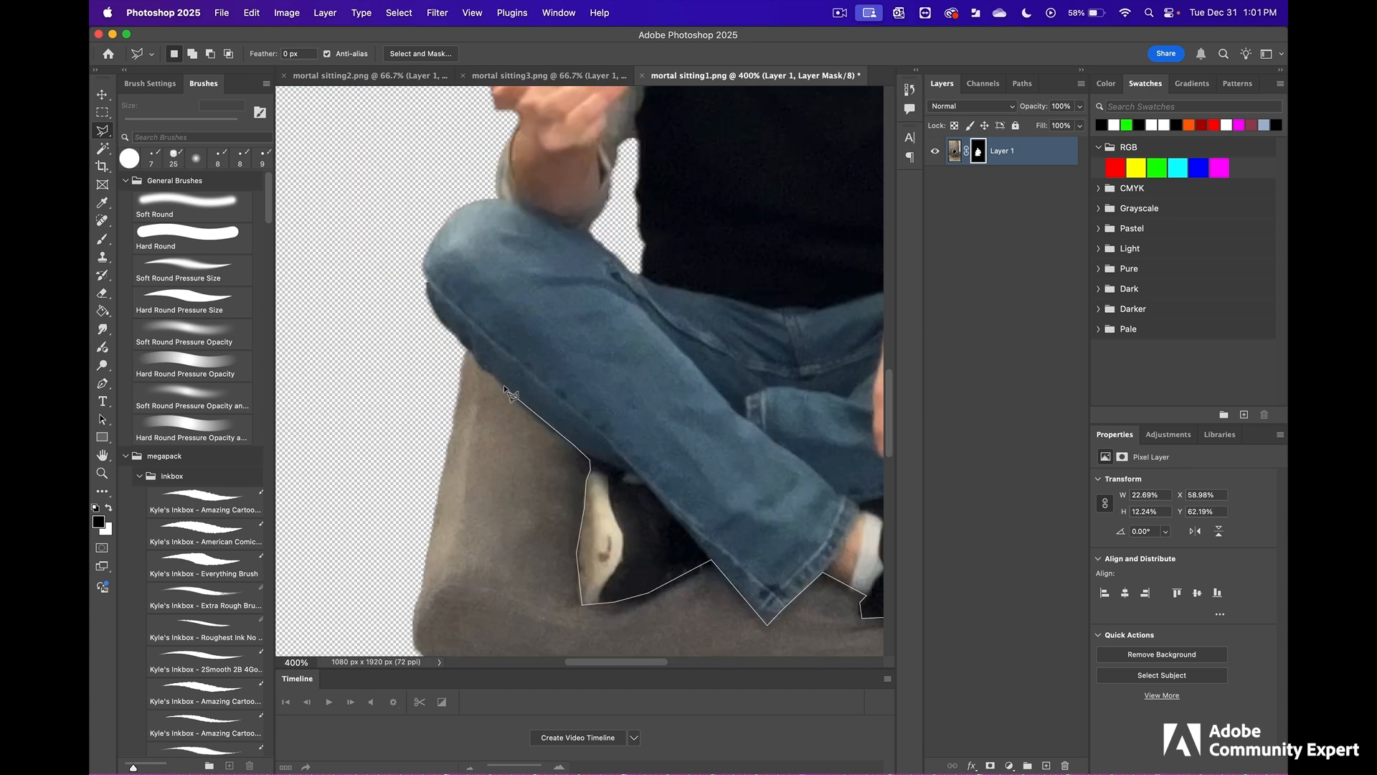
click(548, 422)
click(494, 375)
click(477, 366)
click(471, 348)
click(441, 348)
scroll(441, 351, down, 5)
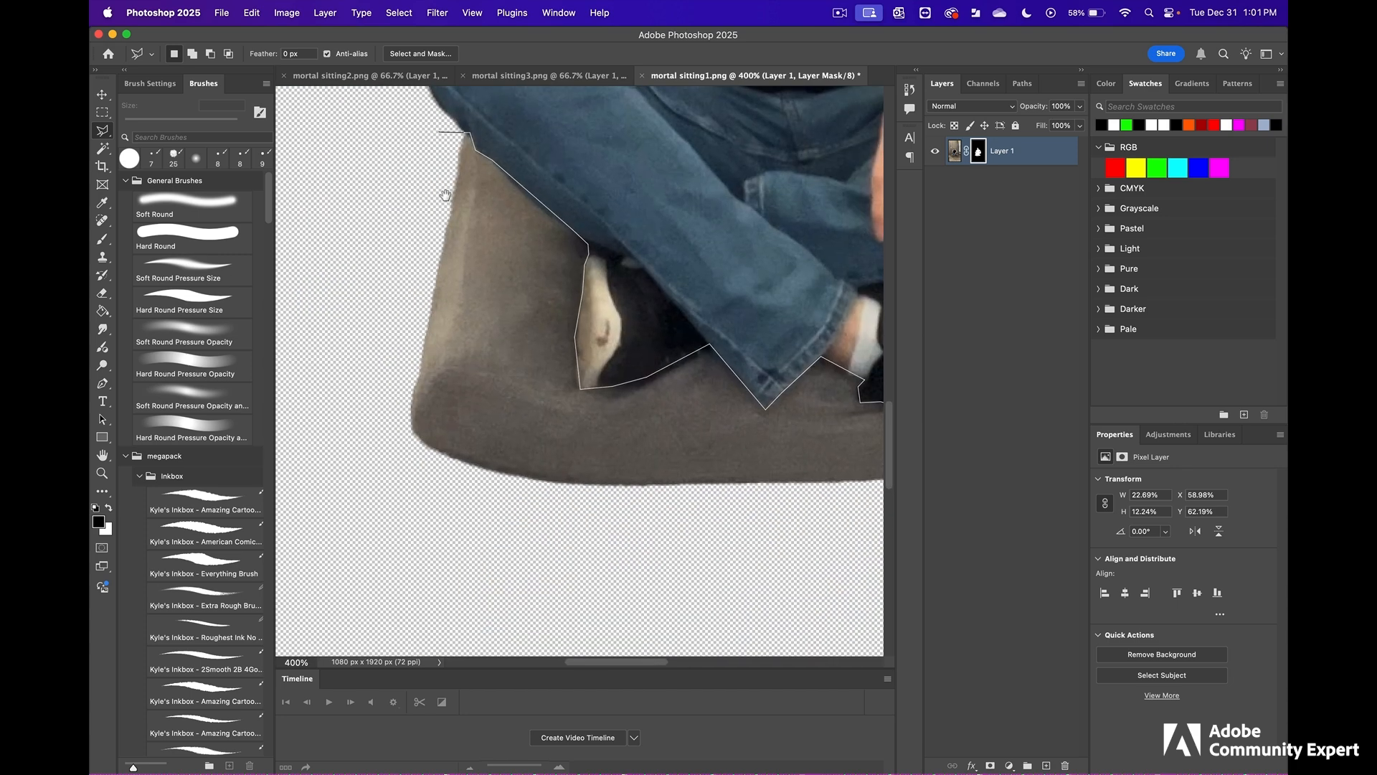
click(352, 430)
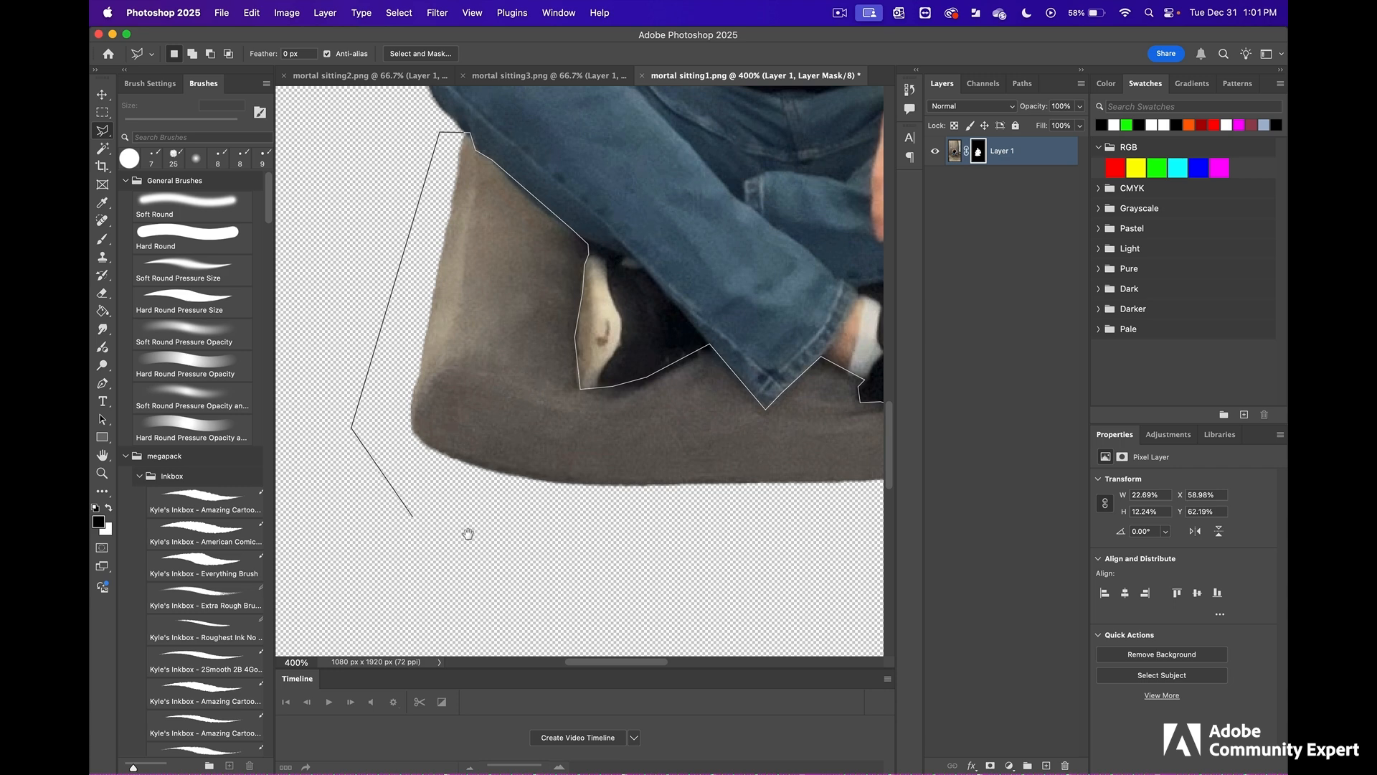
drag(467, 532, 384, 479)
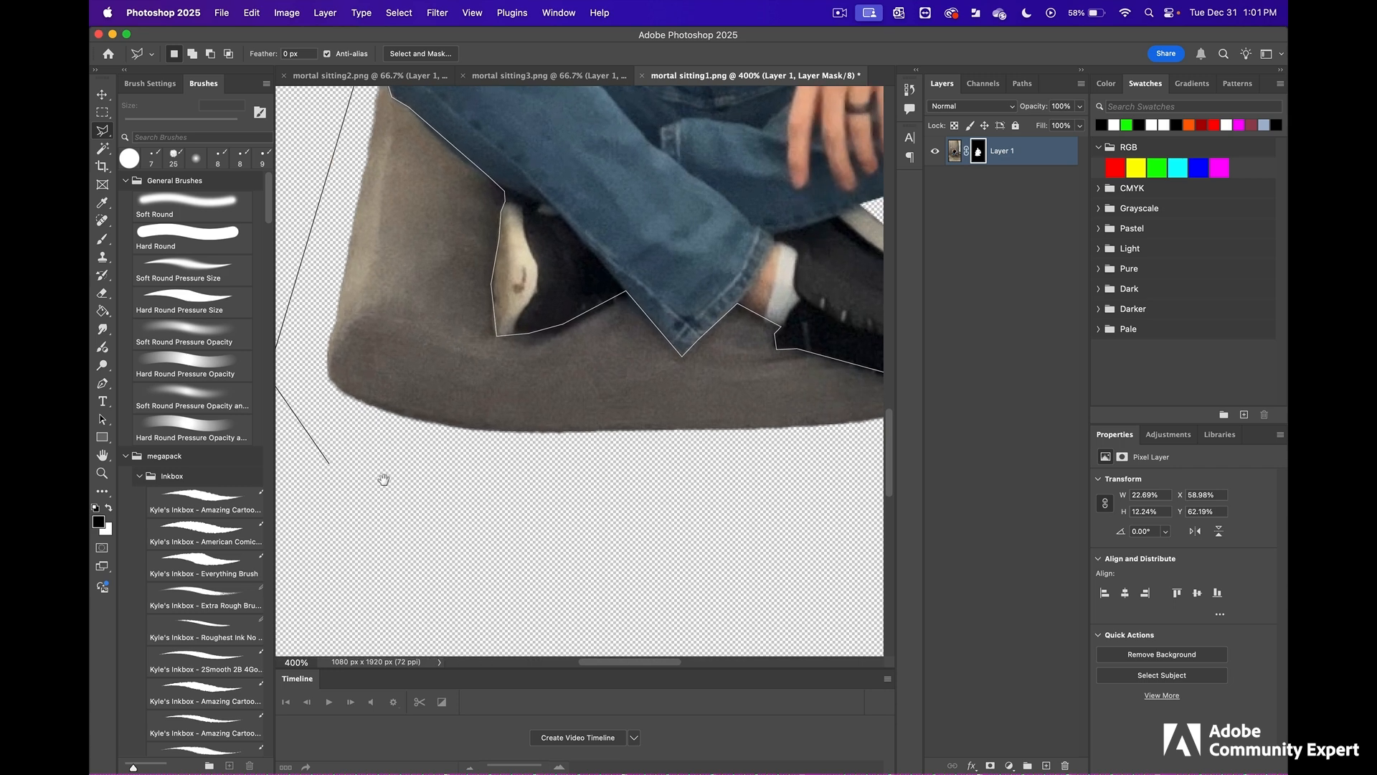
click(483, 510)
drag(703, 494, 482, 507)
double_click(639, 504)
- Paint black on the layer mask inside the selection with the 200 px Hard Round brush to hide the remaining cushion, and deselect
alt+click(587, 414)
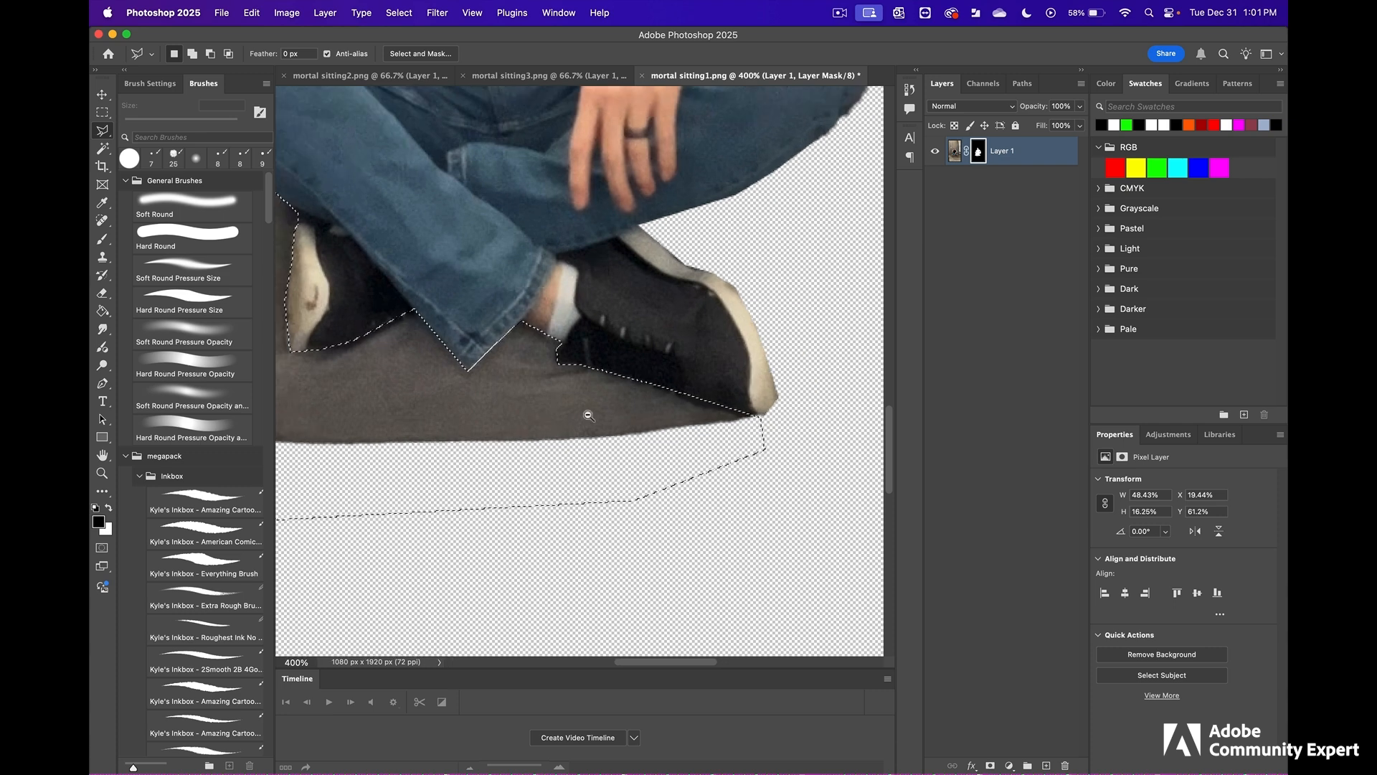
drag(604, 399, 697, 453)
key(b)
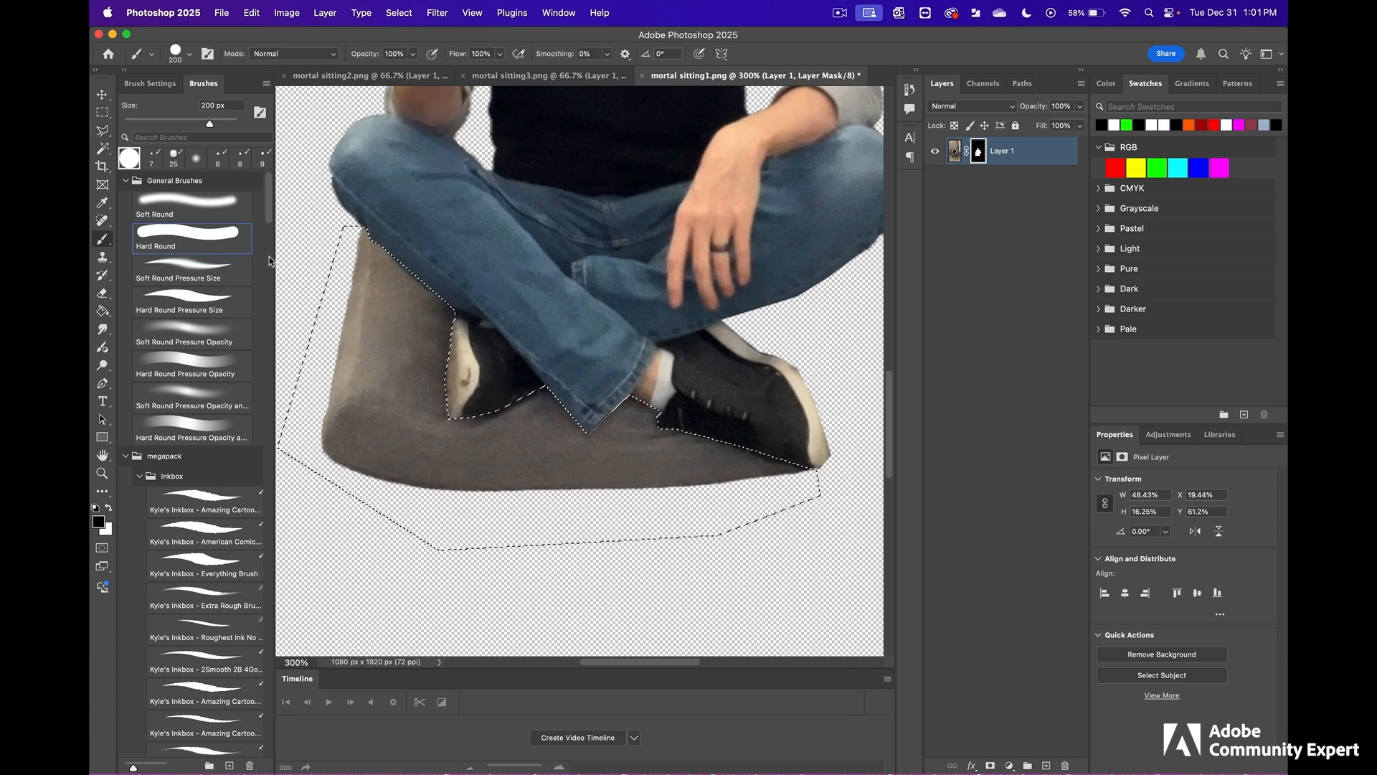
mouse_move(358, 303)
mouse_down()
mouse_move(385, 273)
mouse_move(364, 461)
mouse_move(499, 430)
mouse_move(658, 469)
mouse_move(758, 462)
mouse_up()
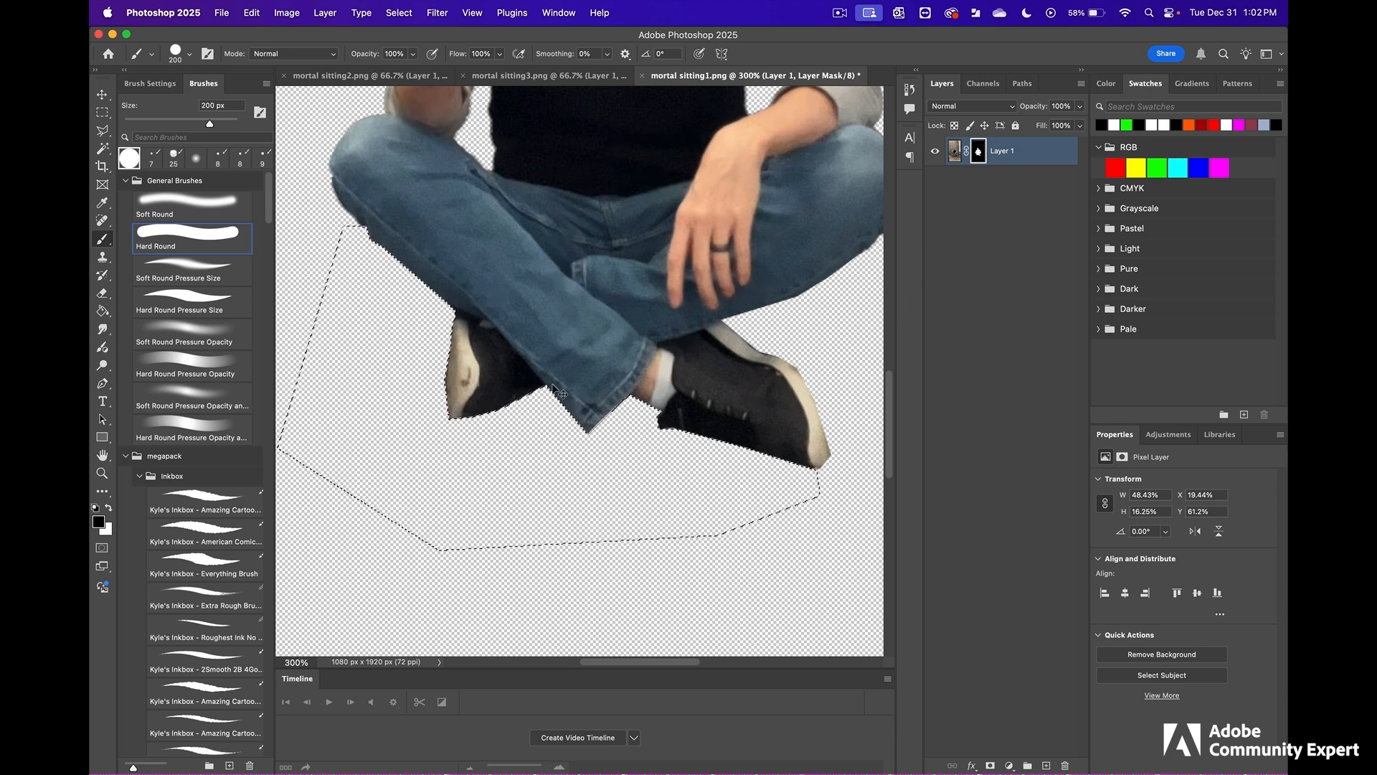
key(super+d)
key(super+1)
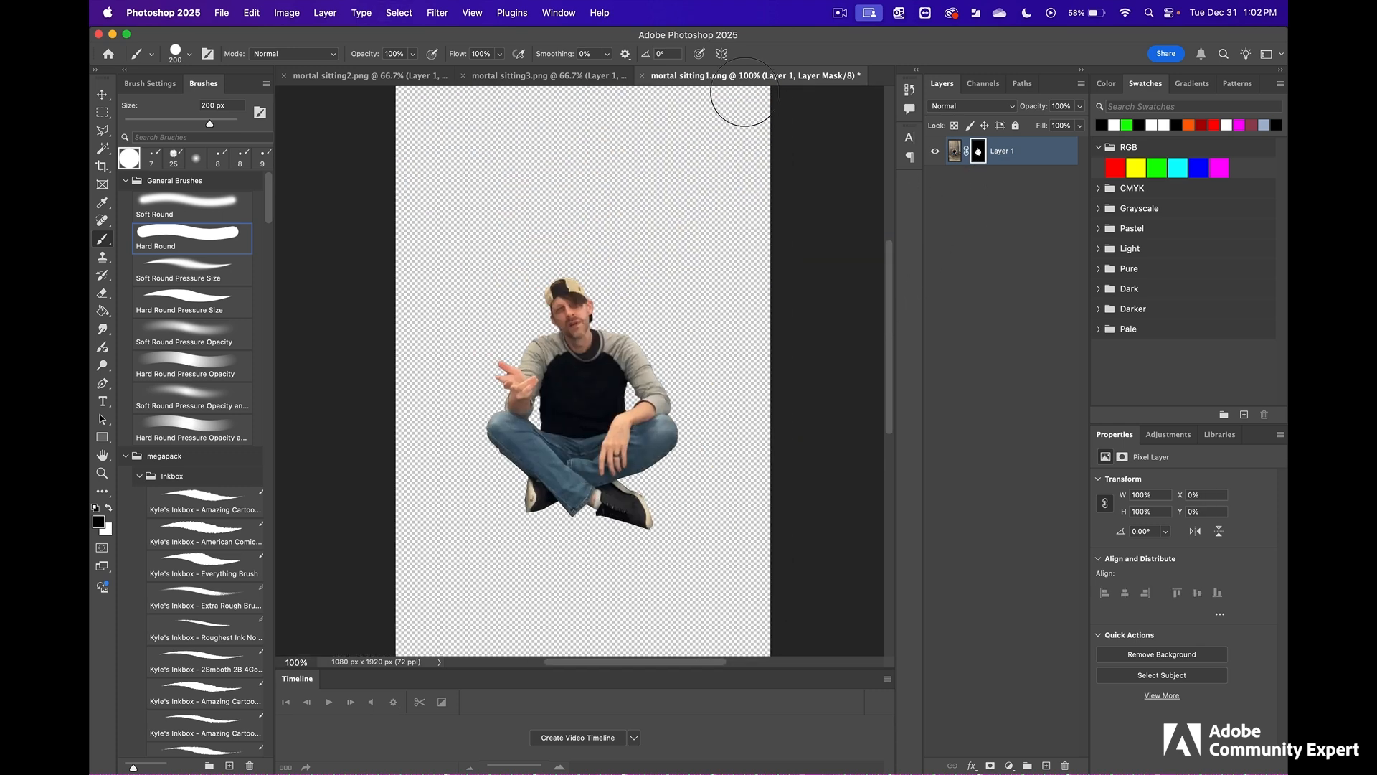
- Close mortal sitting1.png with its changes saved, and remove the background from mortal sitting2.png
click(644, 76)
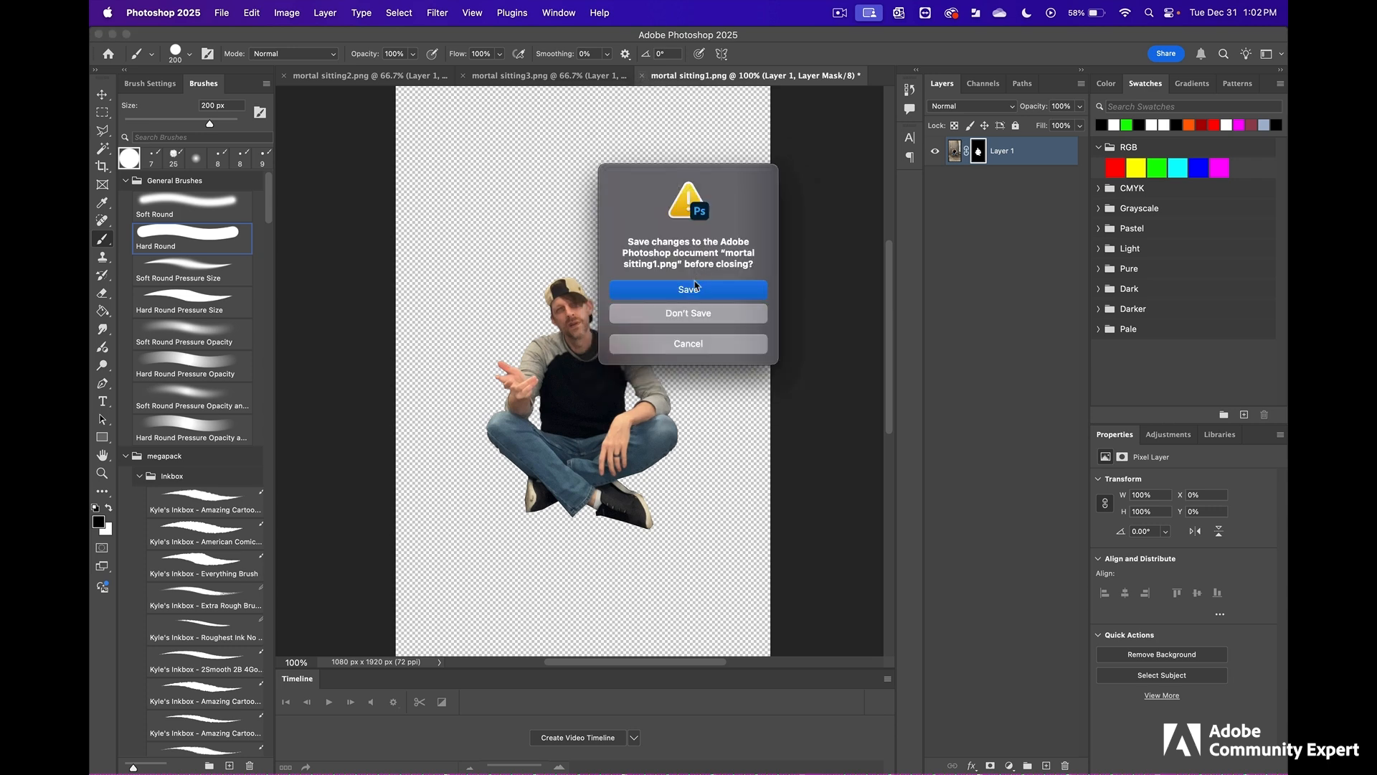
key(super+d)
click(448, 78)
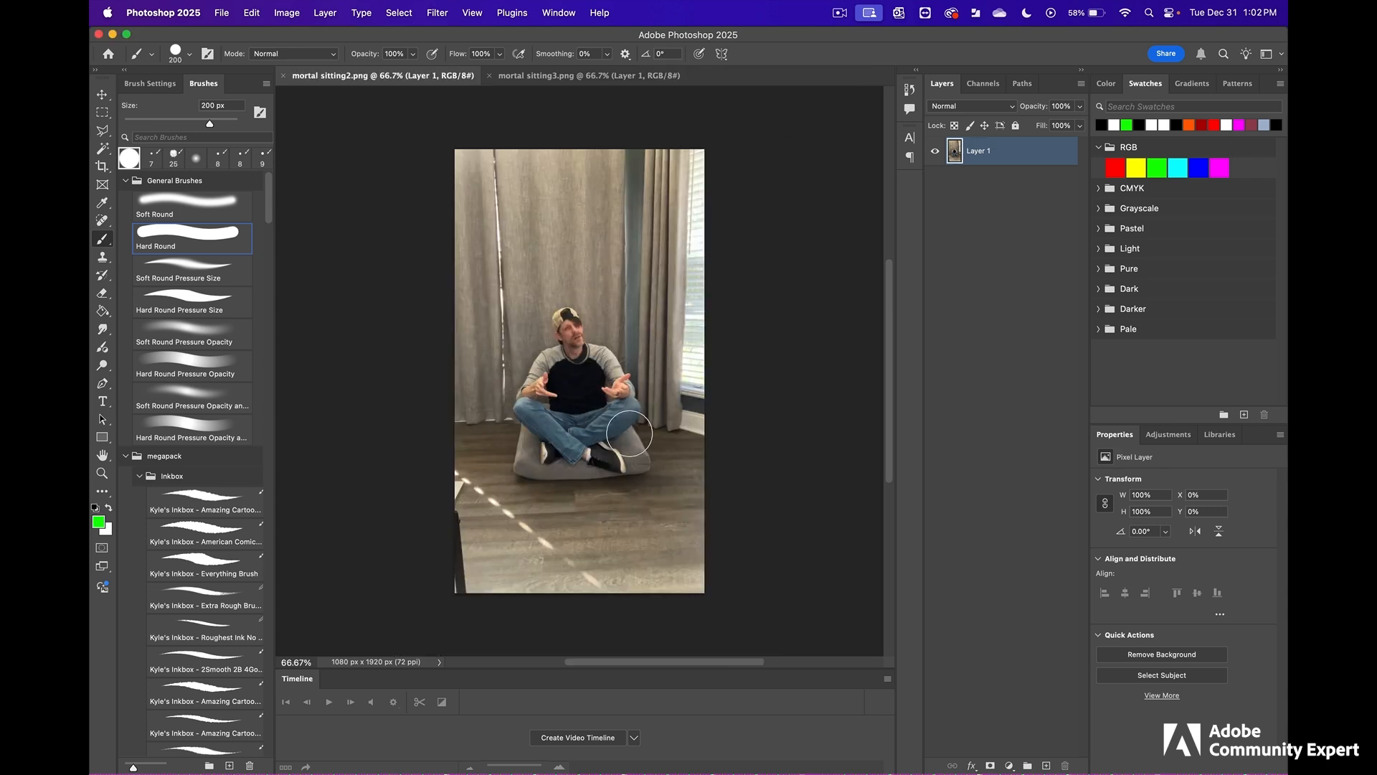
click(1163, 654)
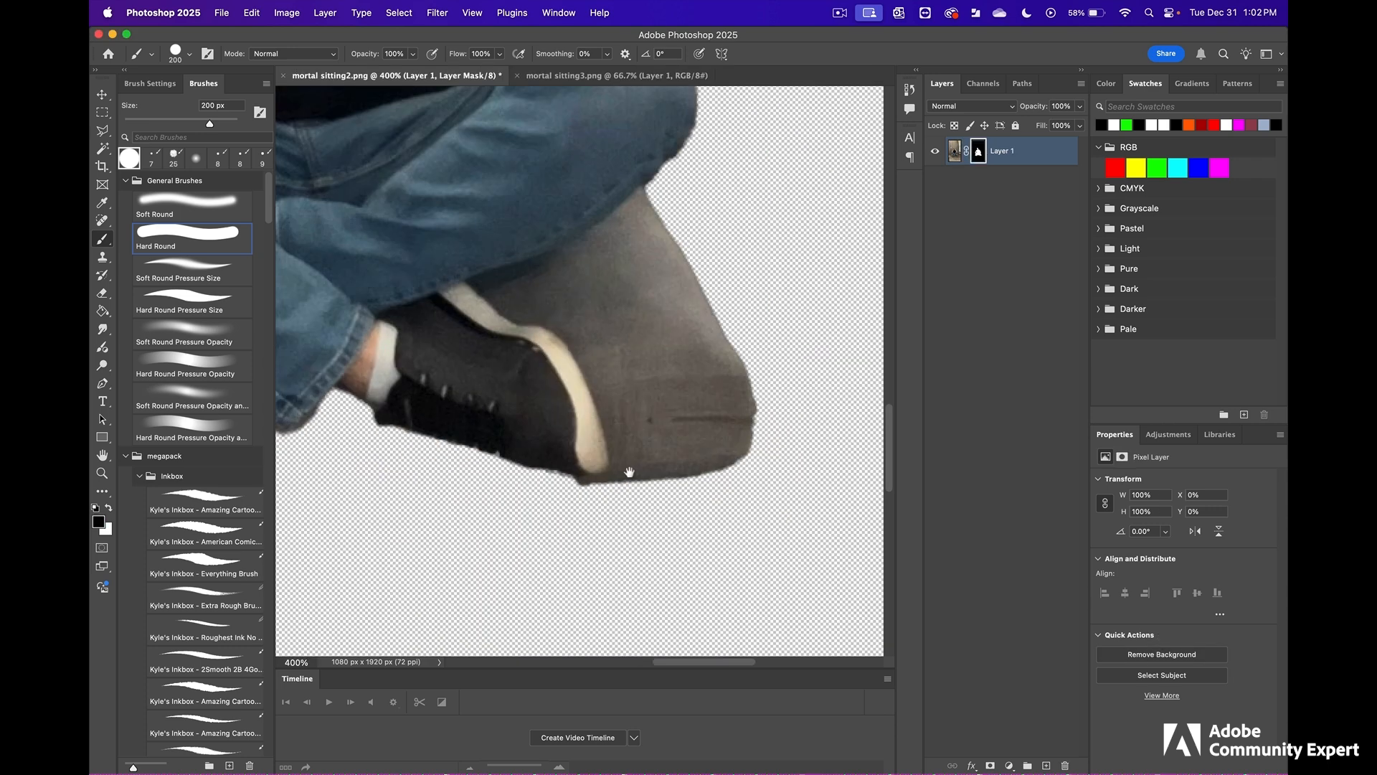
- Select the cushion between the knee and the front shoe's sole with the Polygonal Lasso, and fill the selection with black on the mask
drag(592, 427, 534, 509)
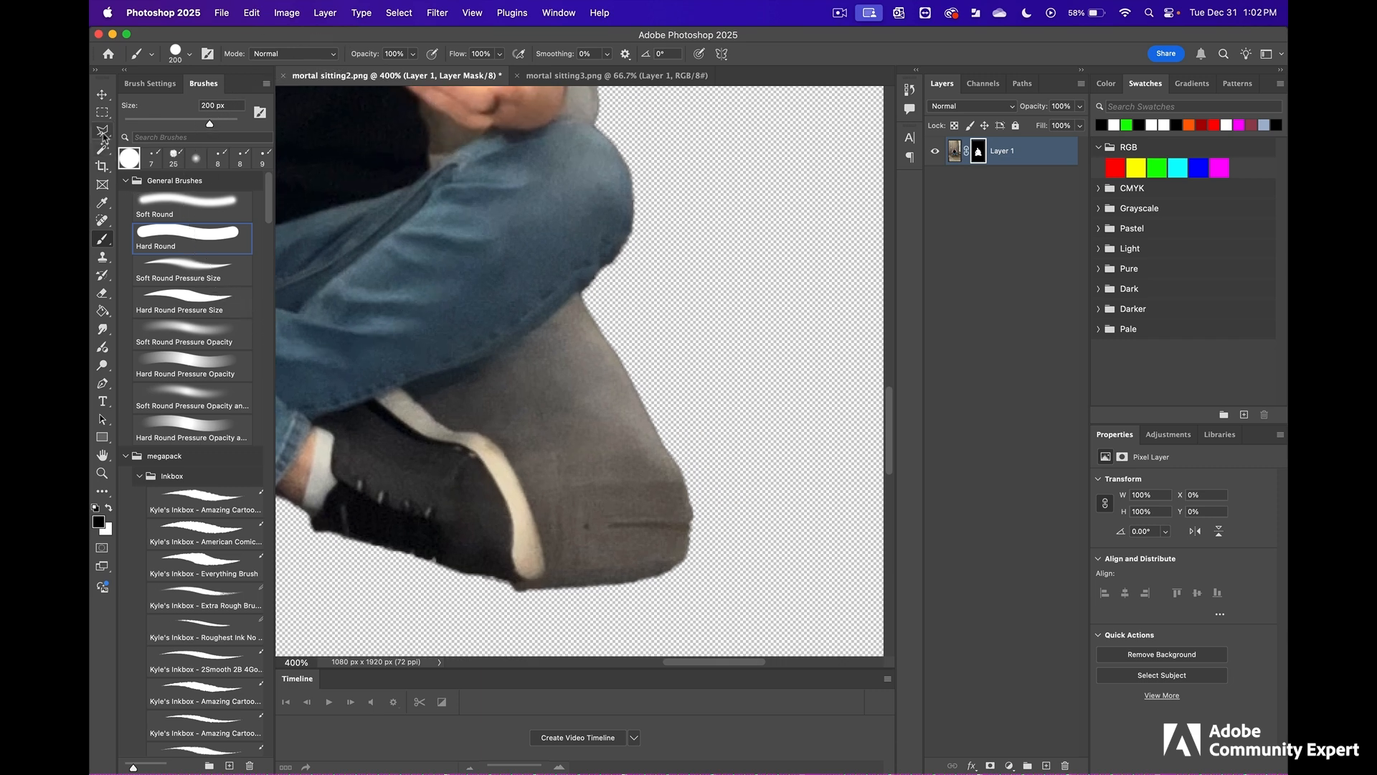
click(103, 131)
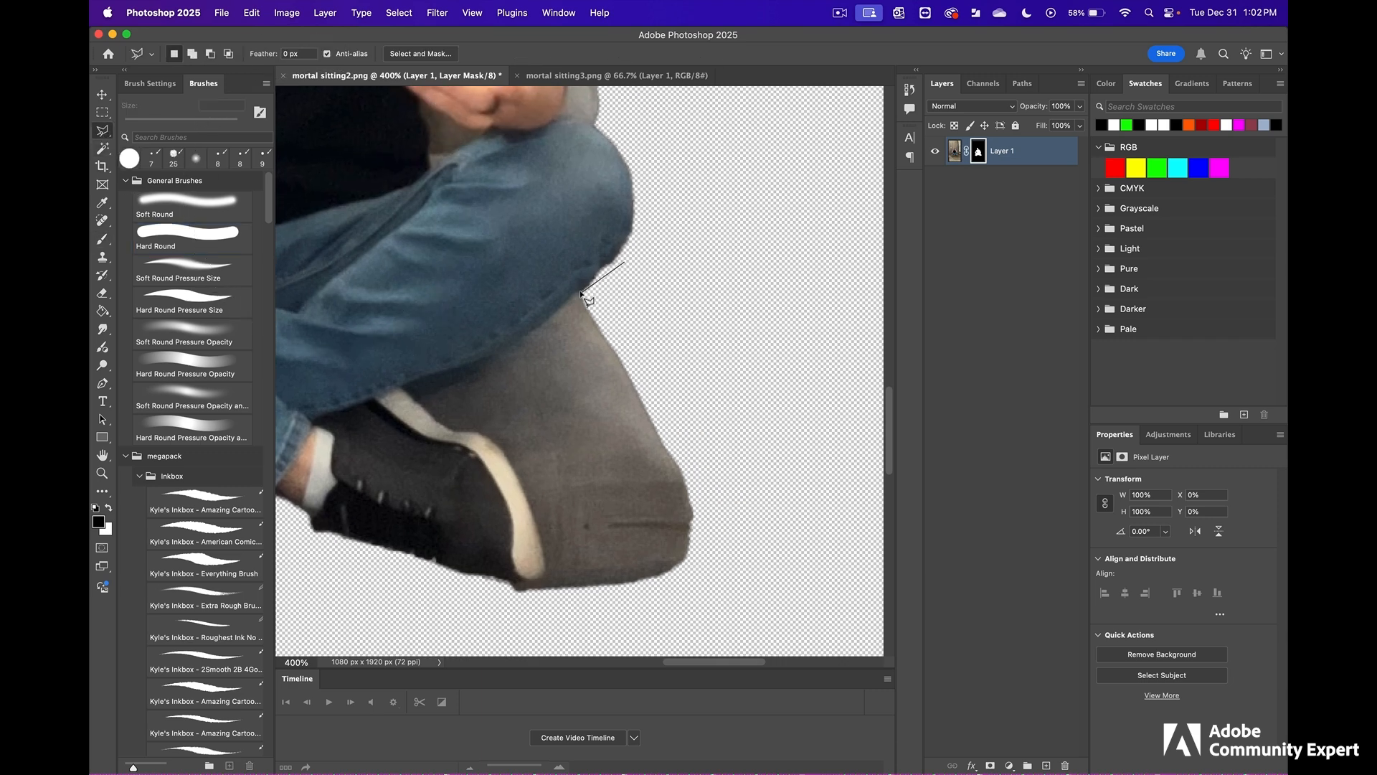
click(582, 289)
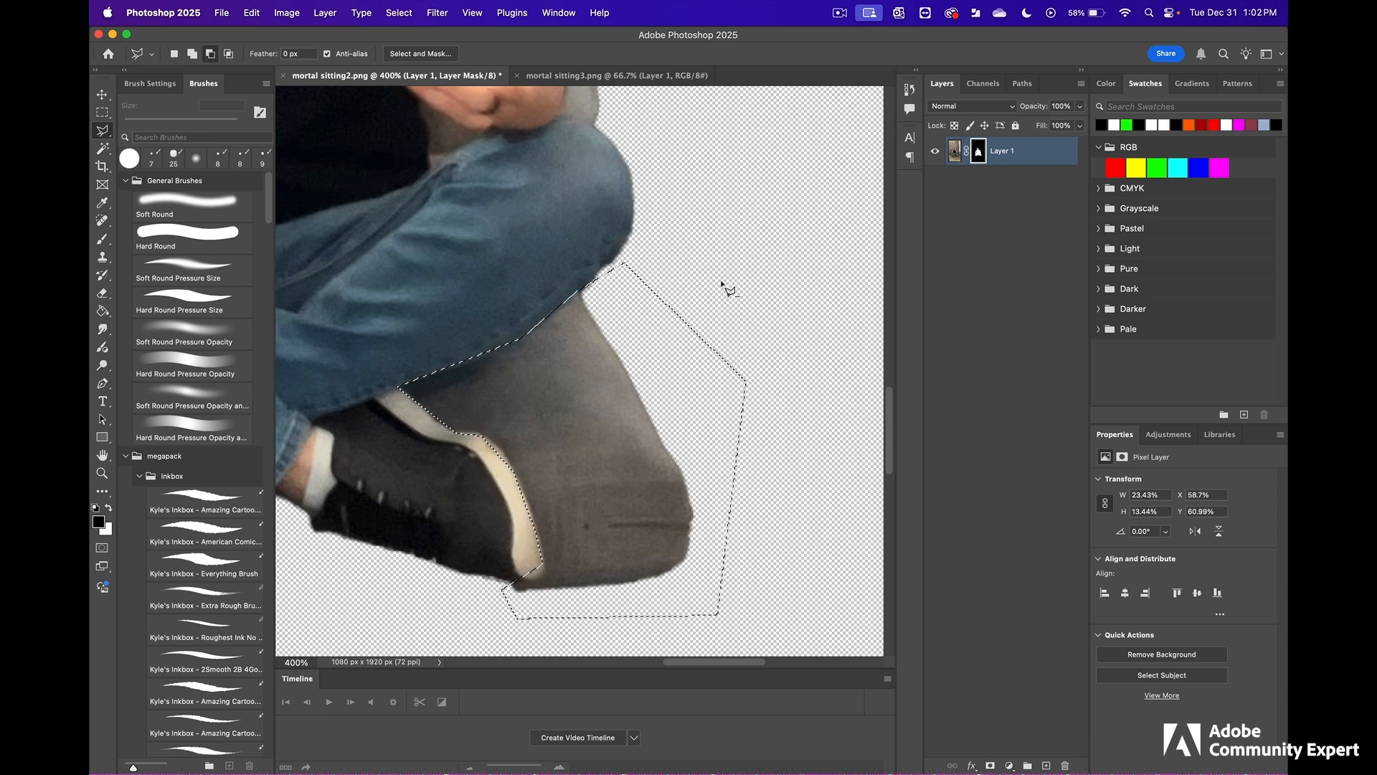
key(alt+BackSpace)
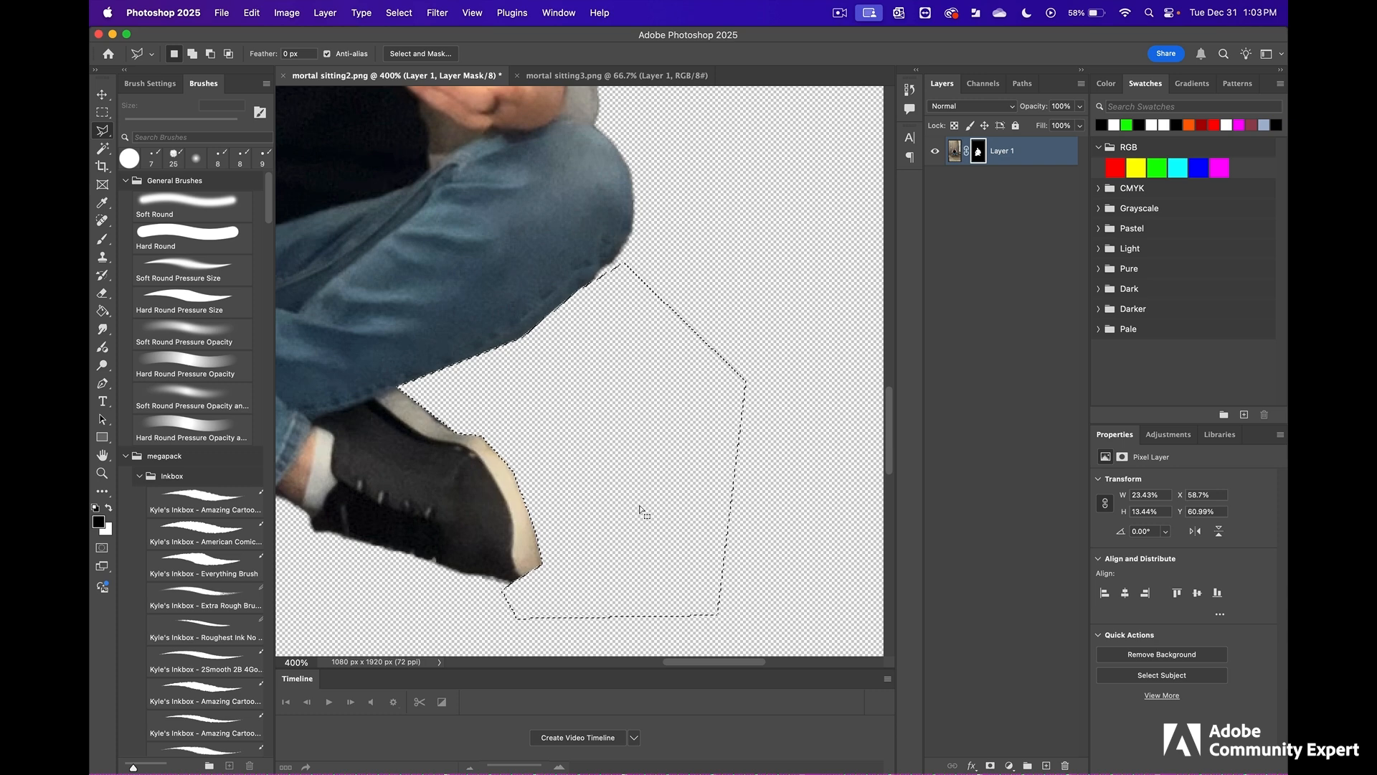
- Select the remaining cushion around the rear shoe and below the jeans with the Polygonal Lasso, and clear it on the layer mask
scroll(782, 459, left, 10)
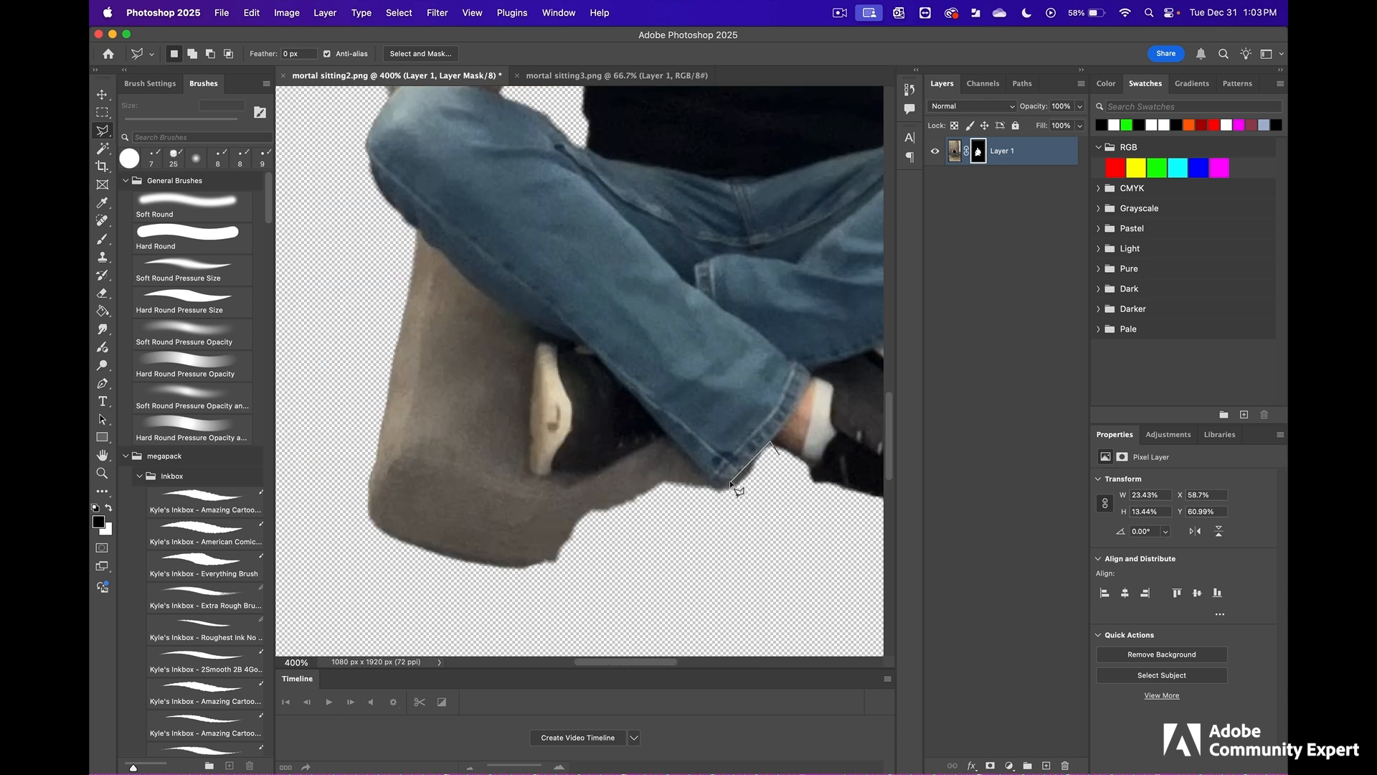
click(728, 483)
click(596, 618)
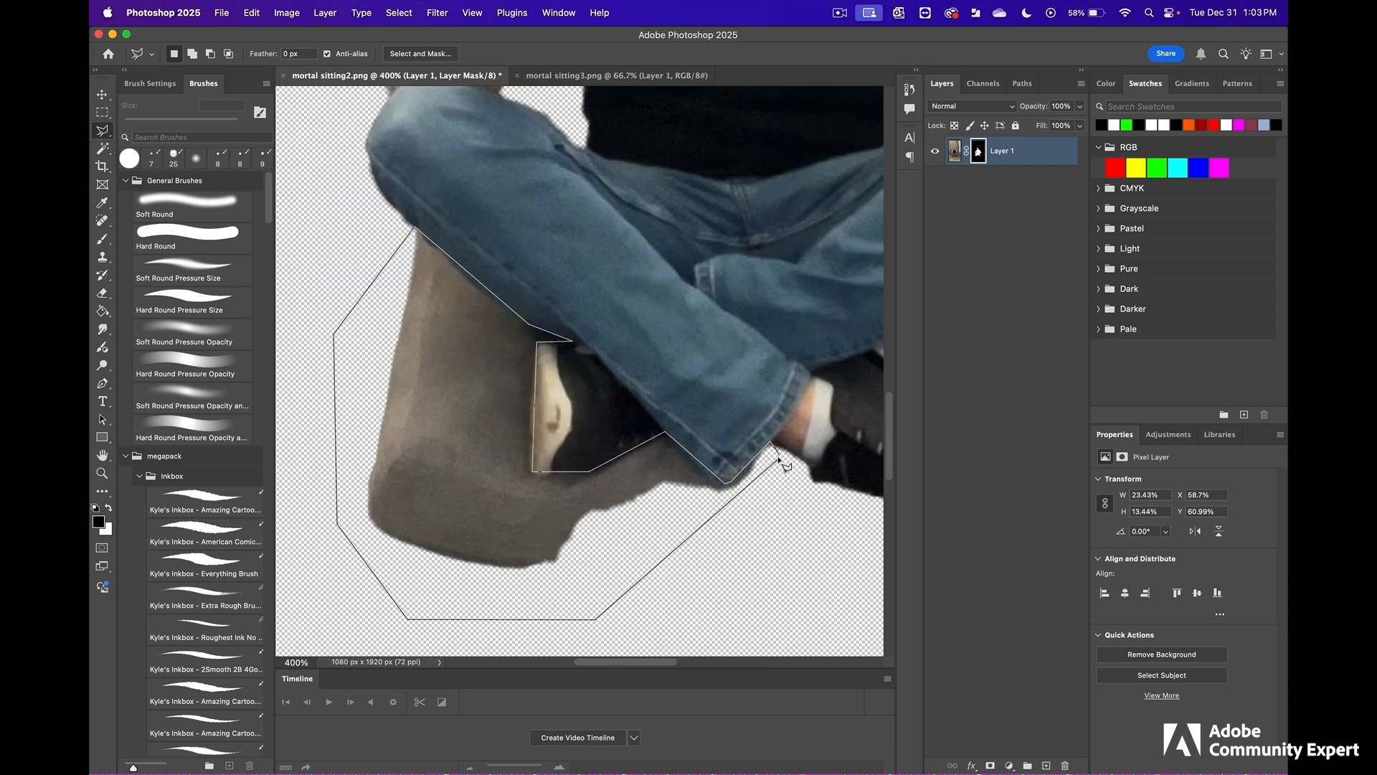
click(779, 460)
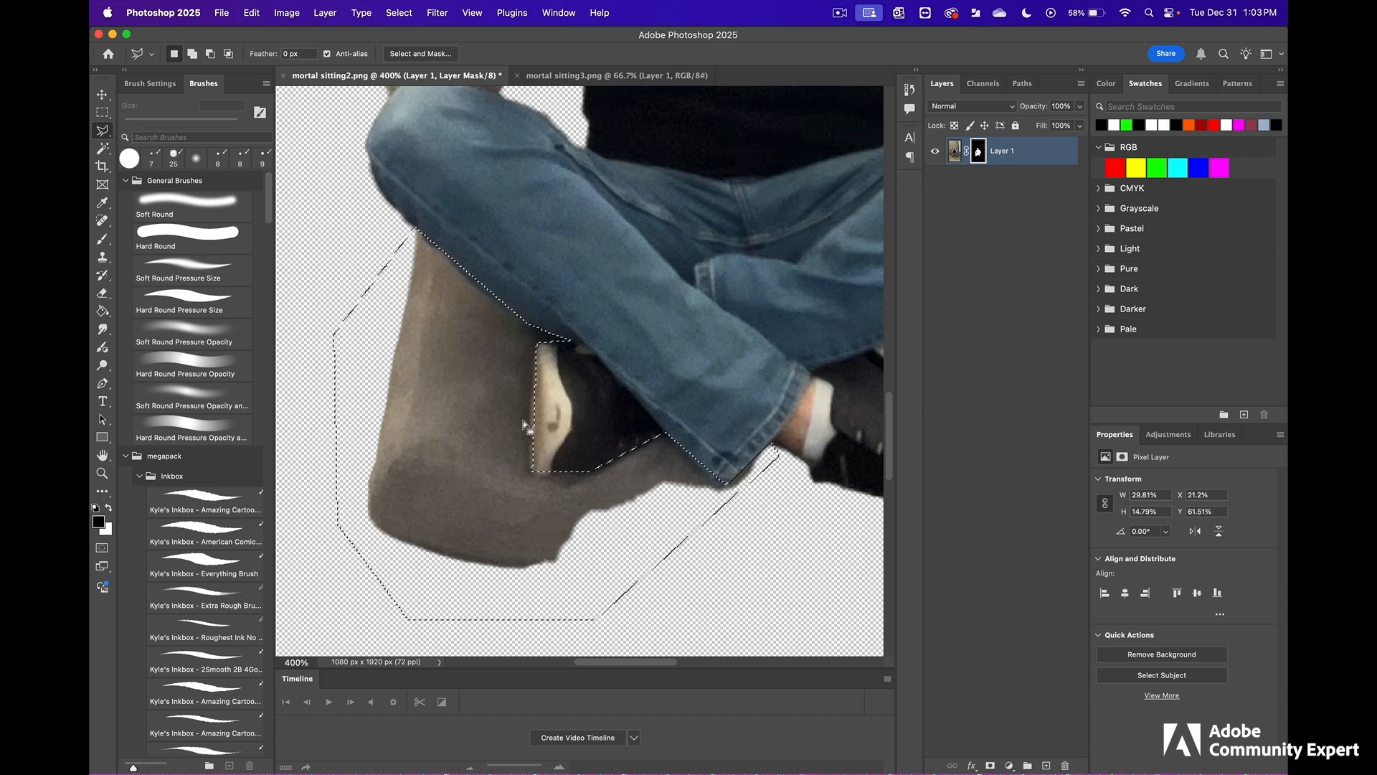
key(BackSpace)
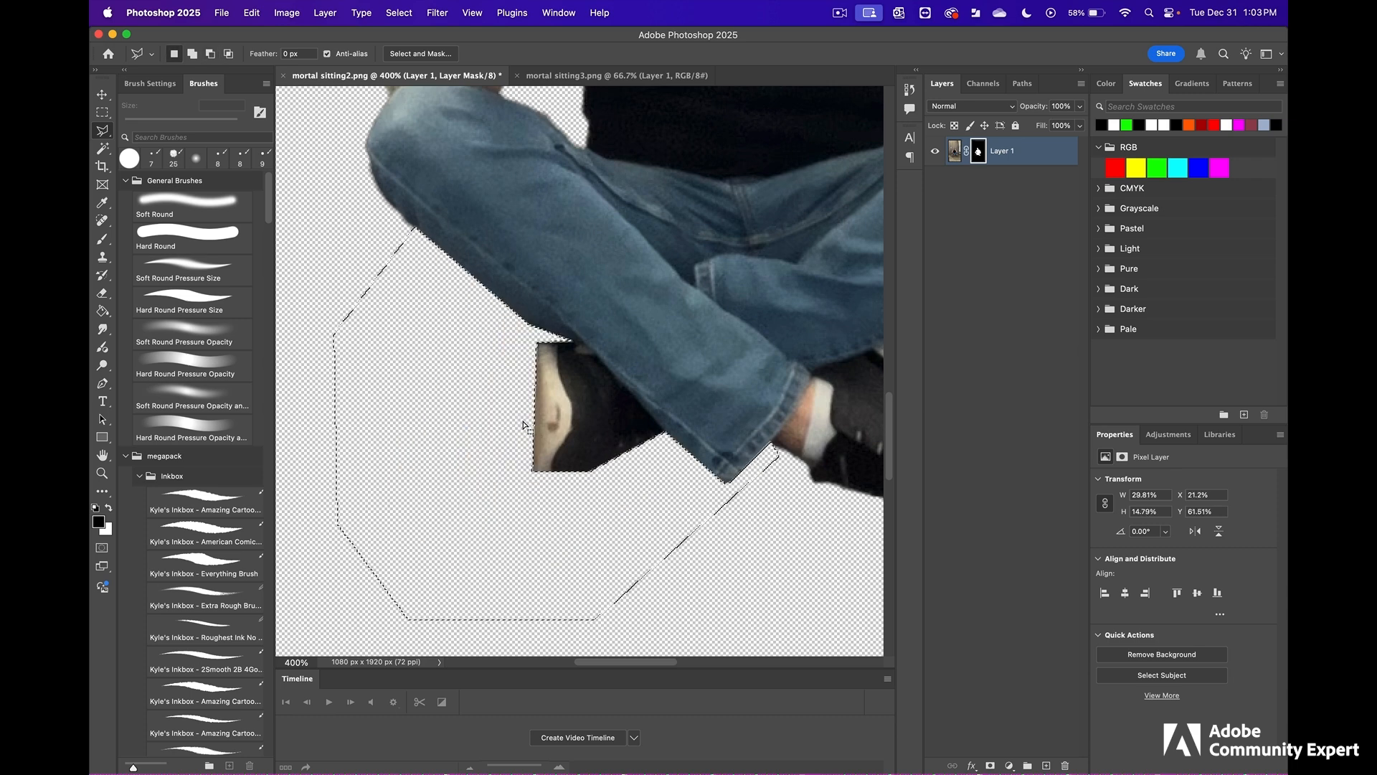
- Deselect the cleared area, and close mortal sitting2.png with its changes saved
key(super+d)
alt+click(668, 397)
alt+click(668, 397)
alt+click(668, 396)
alt+click(668, 397)
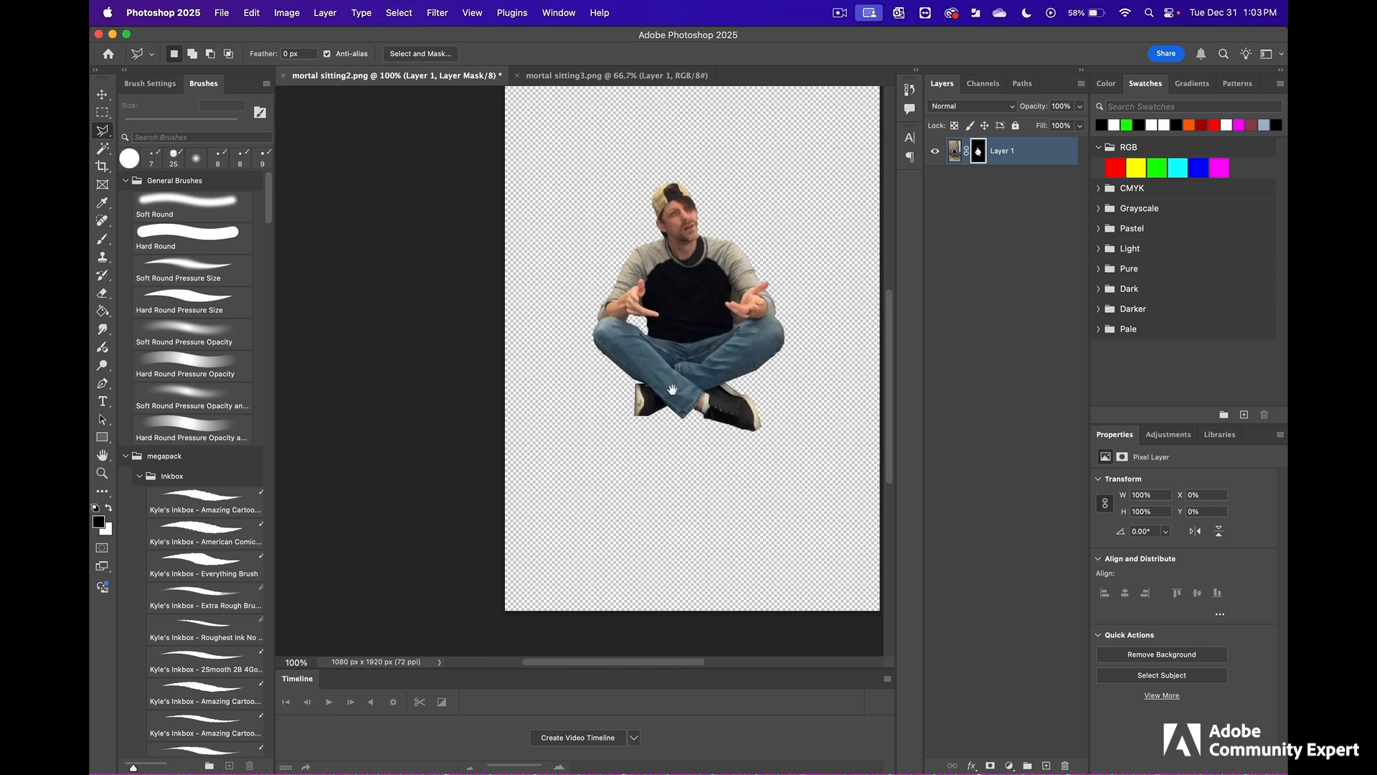
drag(668, 397, 558, 485)
click(284, 76)
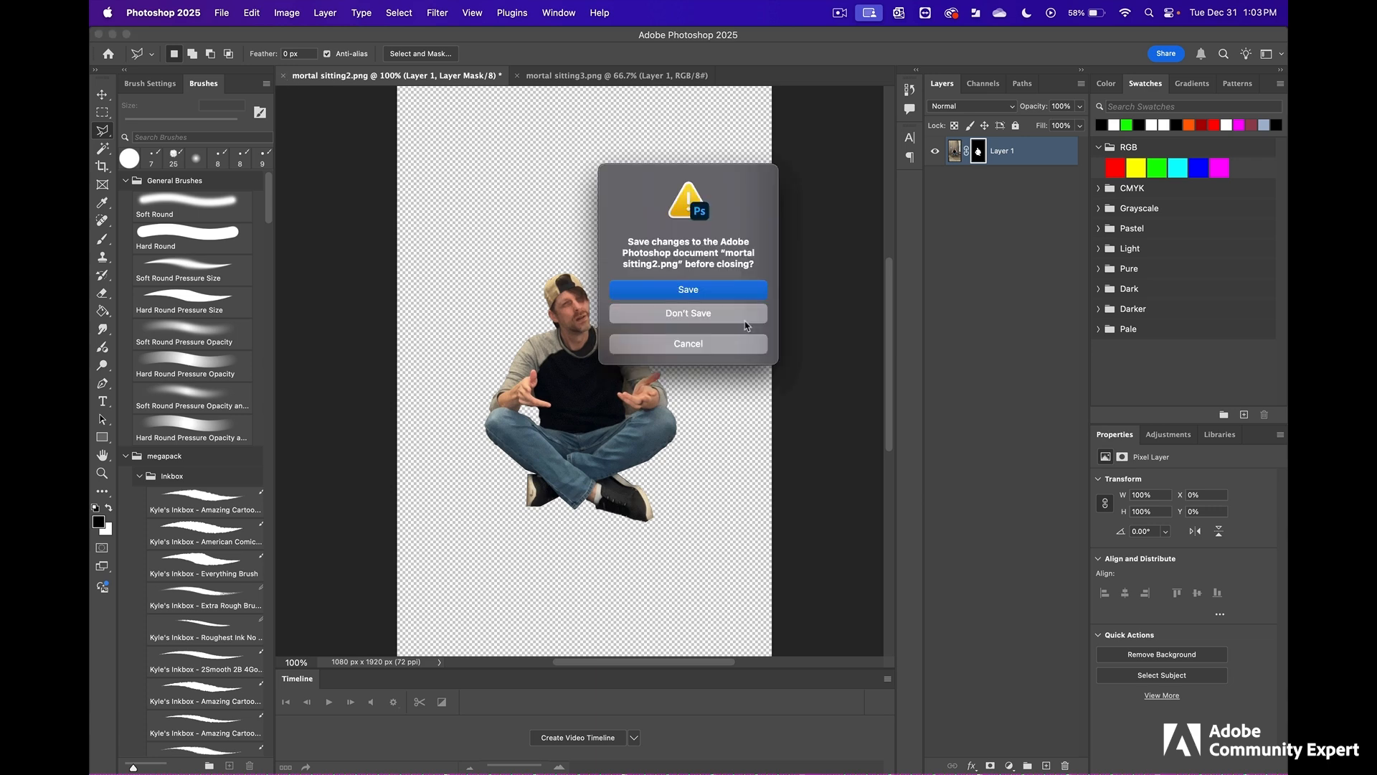
click(692, 310)
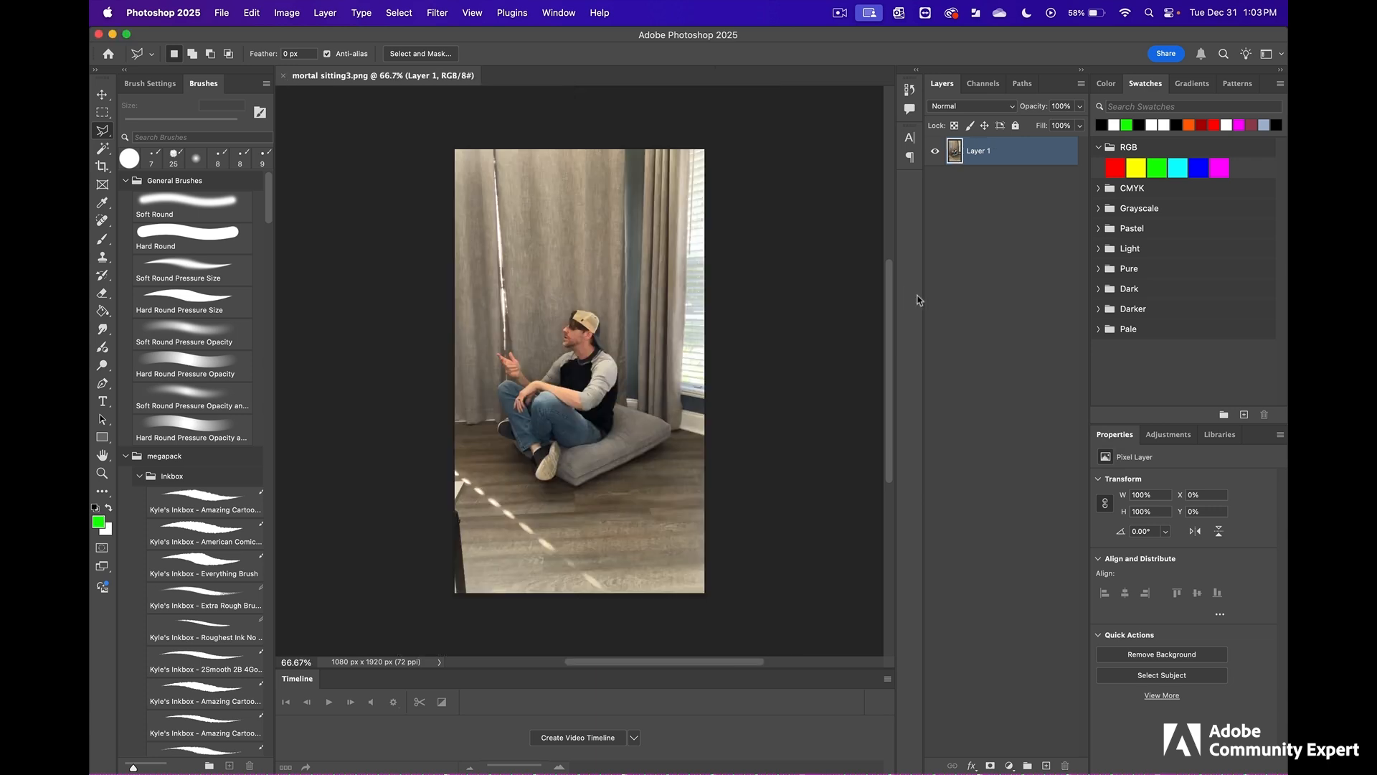
- Remove the background from mortal sitting3.png
click(1152, 653)
super+click(574, 441)
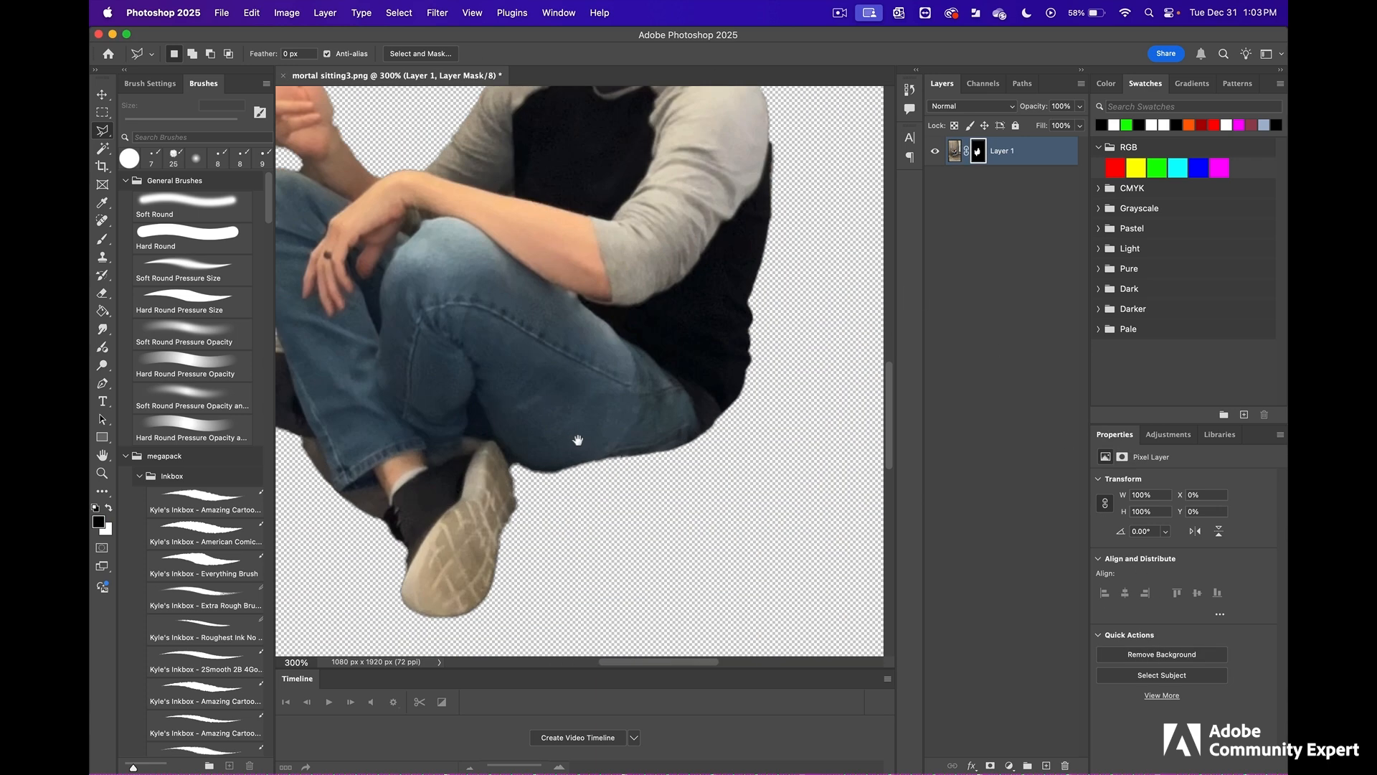
drag(579, 440, 756, 427)
super+click(560, 484)
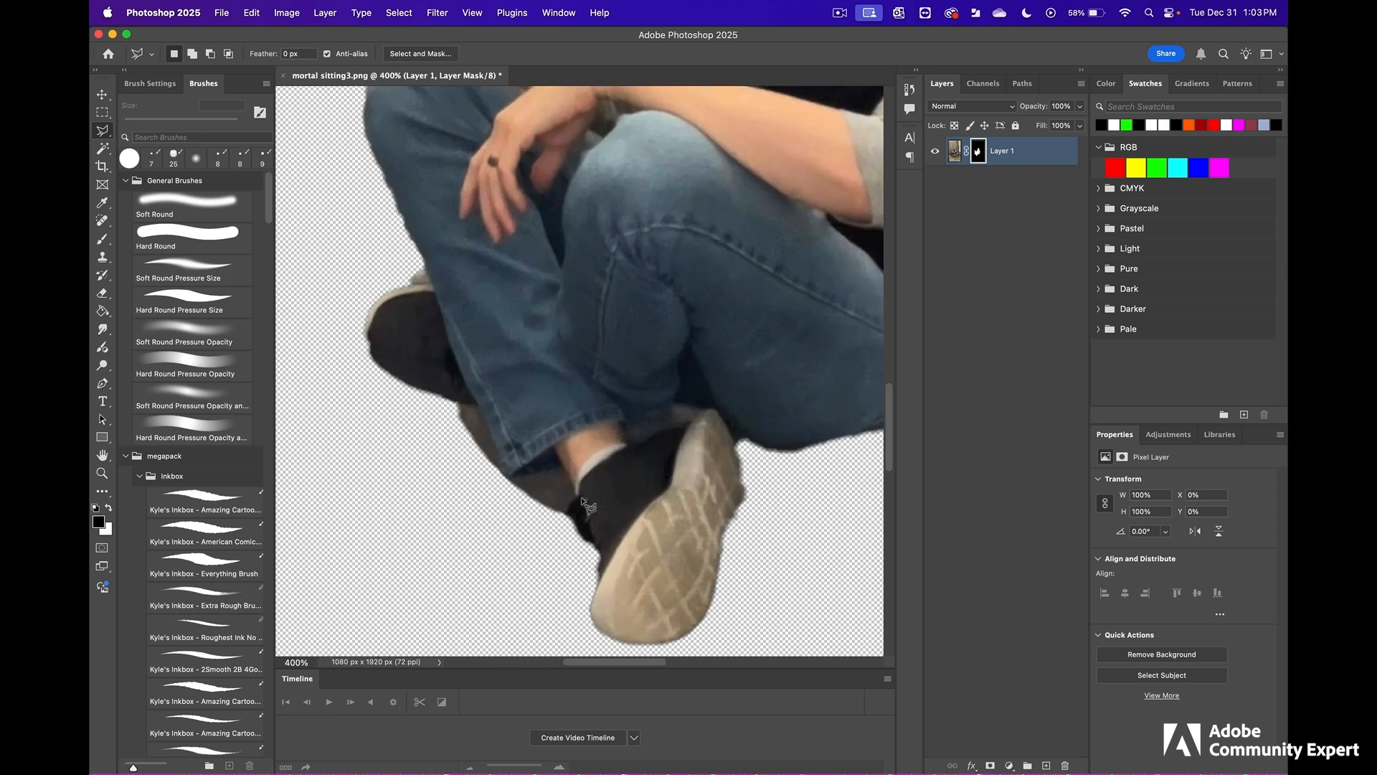
- Select the cushion remnant between the two shoes below the jeans cuff with the Polygonal Lasso, and hide it on the layer mask
click(548, 523)
click(577, 499)
click(561, 464)
click(501, 477)
click(478, 402)
click(443, 399)
click(416, 467)
click(457, 557)
click(515, 549)
click(548, 524)
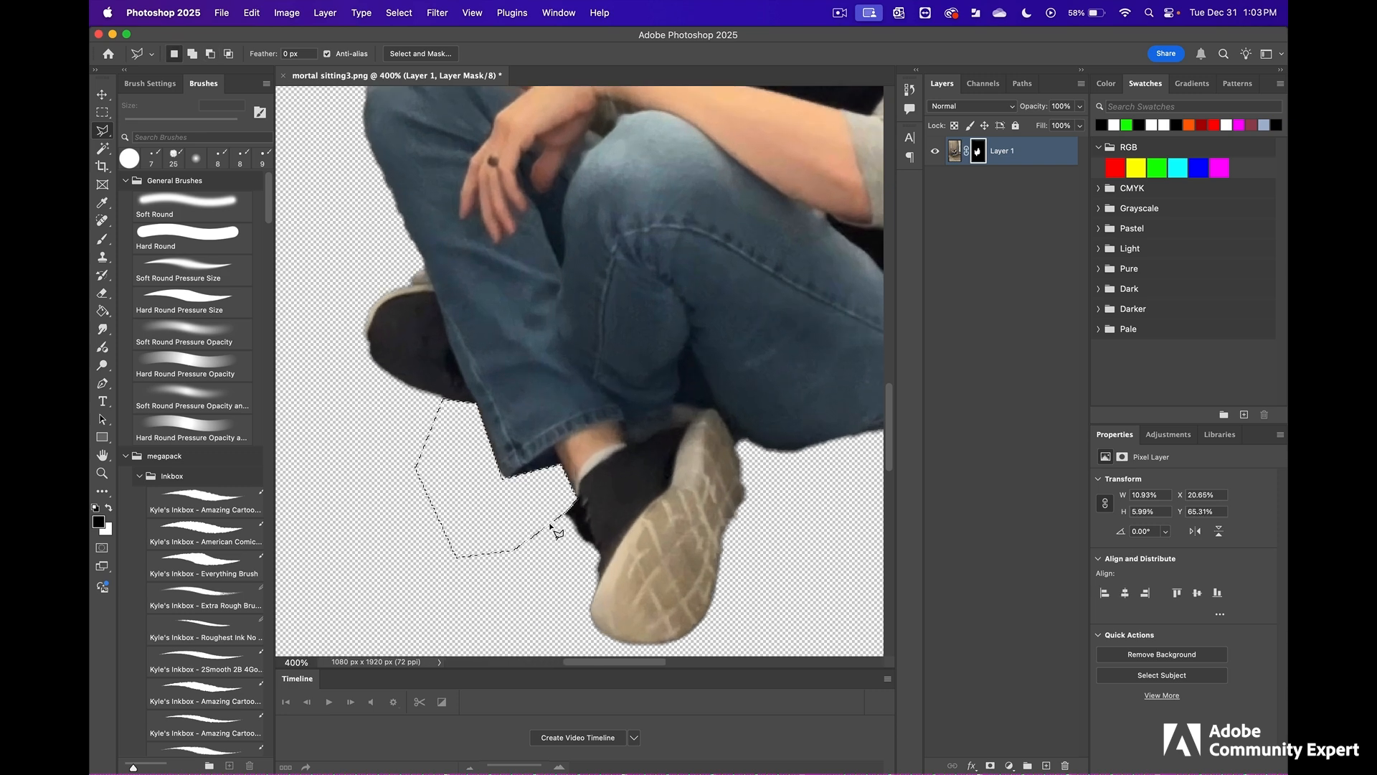
- Close mortal sitting3.png with its changes saved
alt+click(665, 451)
alt+click(665, 451)
drag(670, 448, 593, 501)
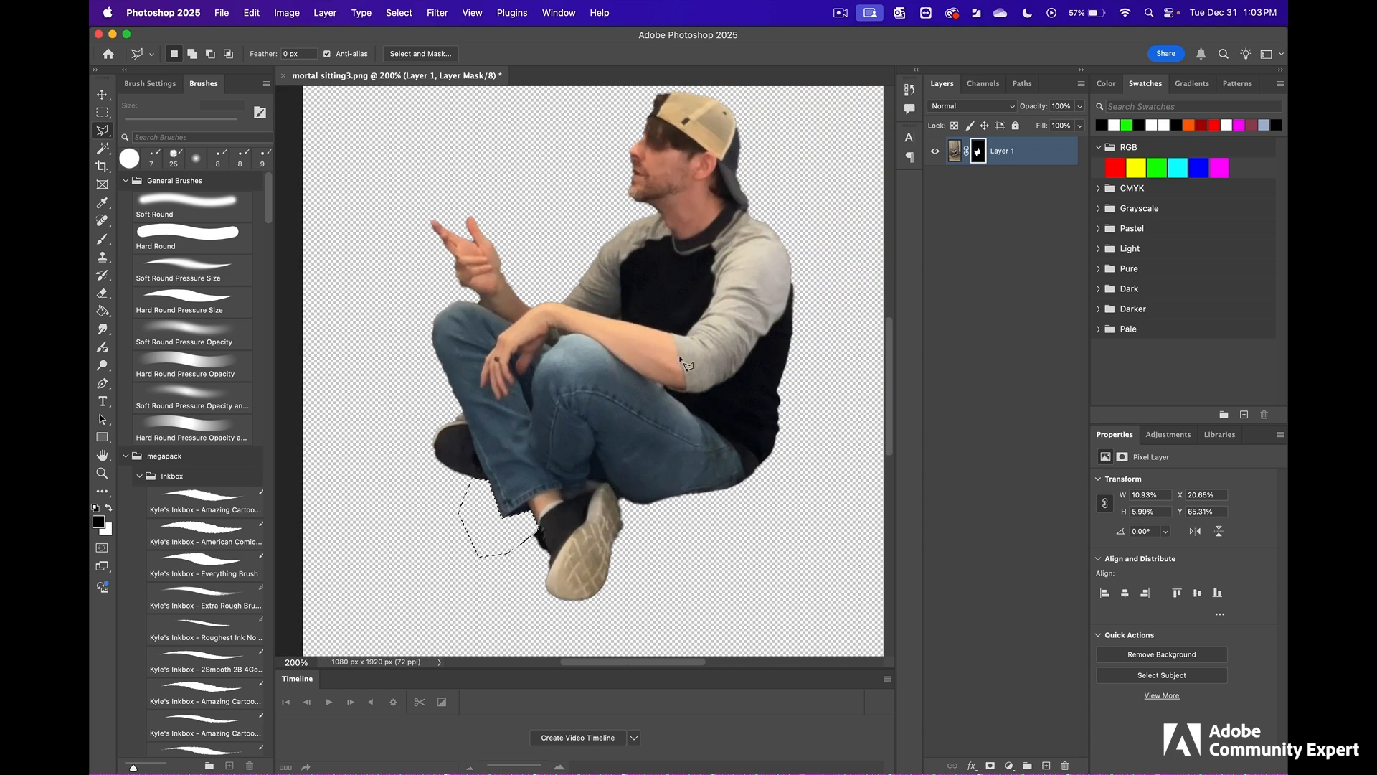
click(98, 33)
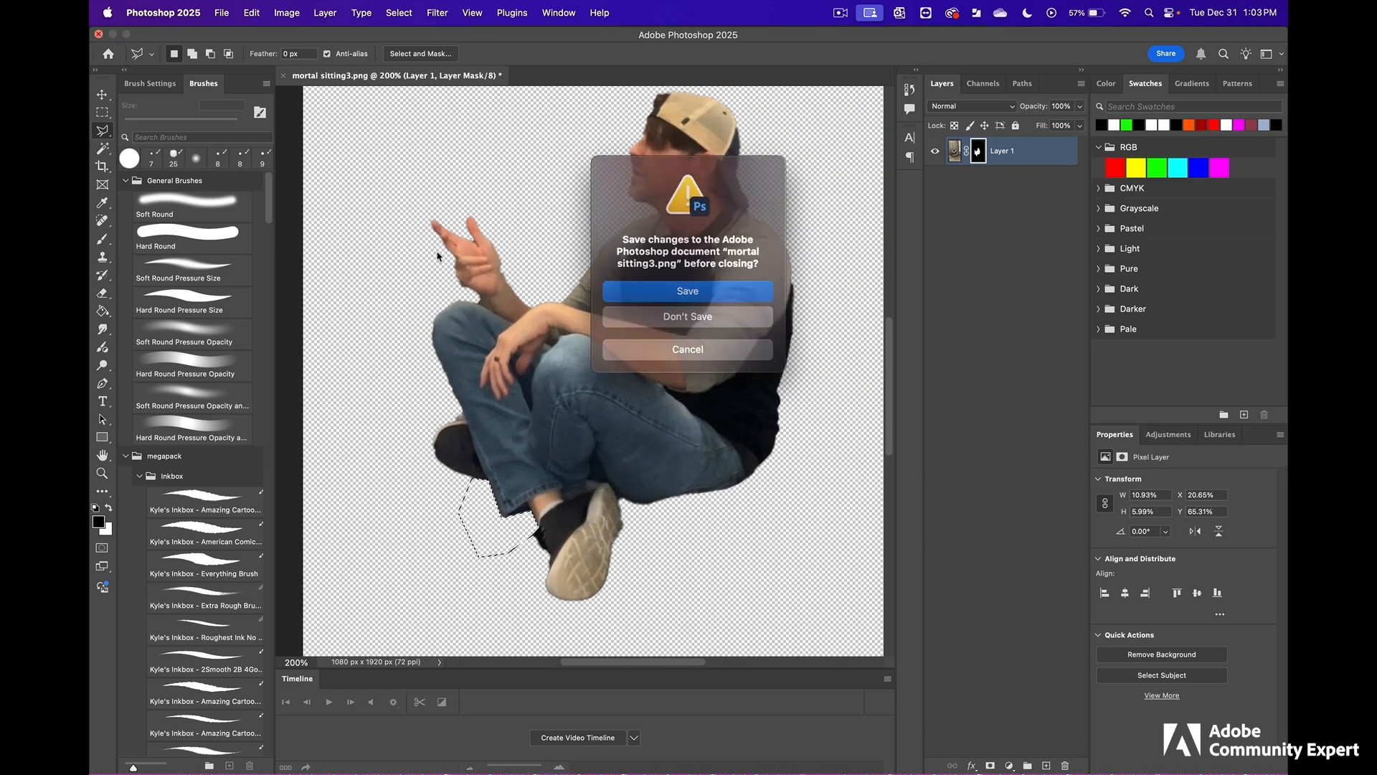
click(662, 284)
- Switch to the foolish mortal project in Premiere Pro and step back through the mortal stills in the narration sequence to check the cut-outs
mouse_move(601, 770)
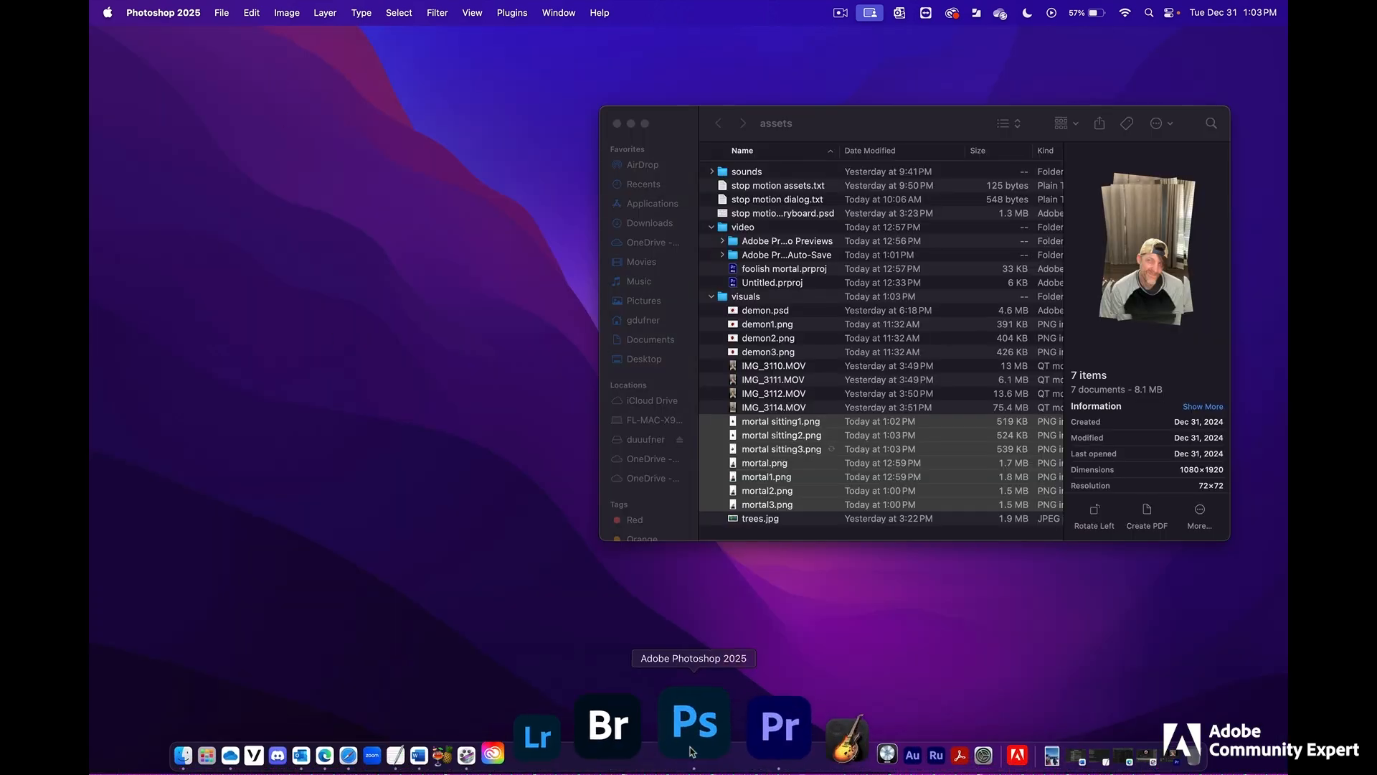
click(707, 750)
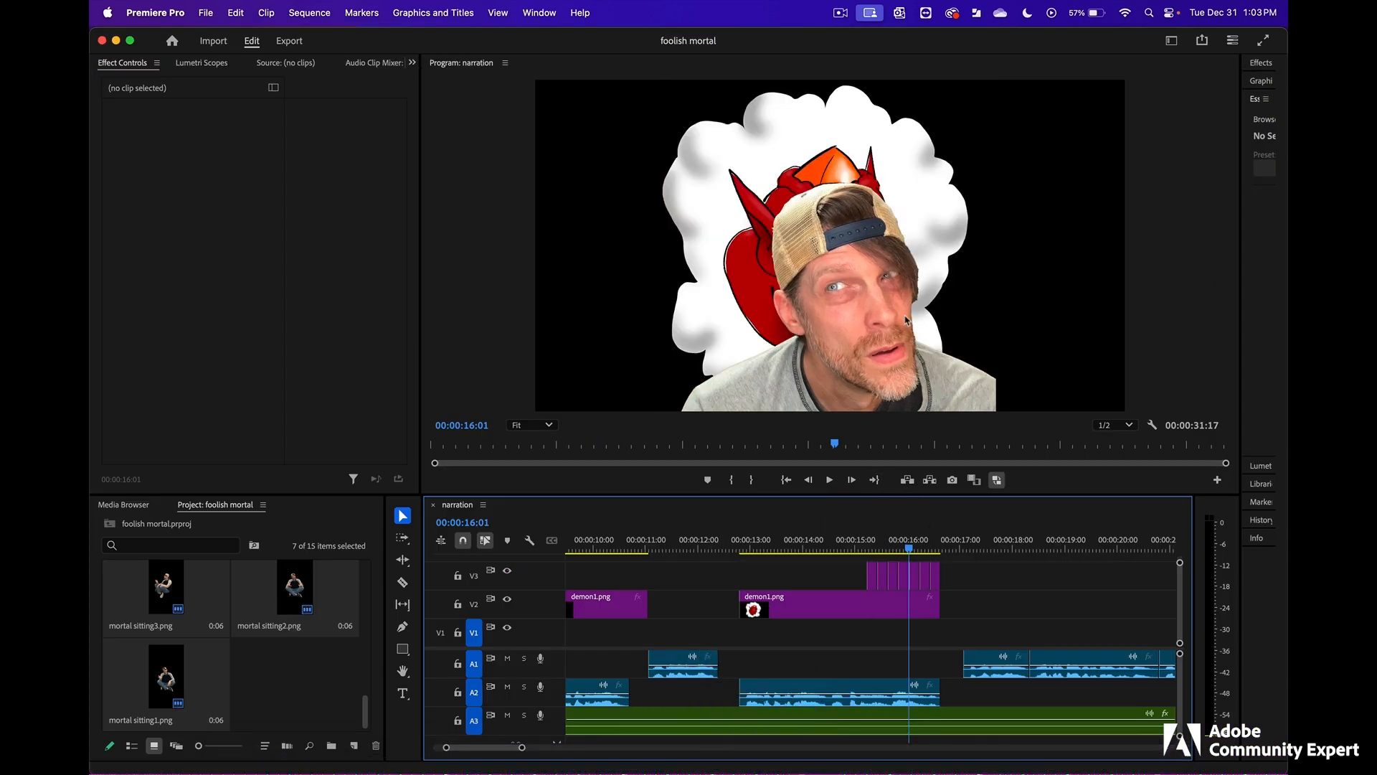
drag(909, 549, 905, 548)
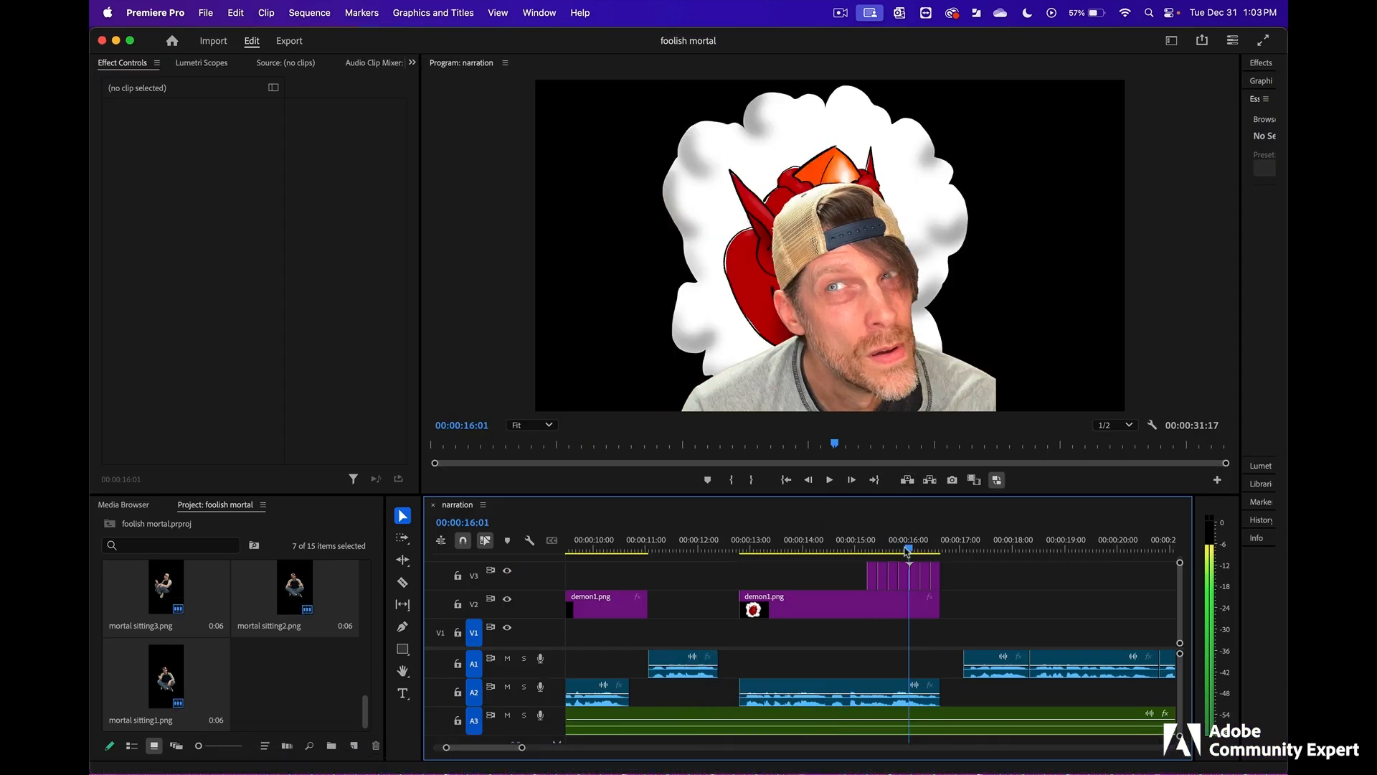
key(Left)
key(Left)
key(Left)
key(Left)
key(Left)
key(Left)
key(Left)
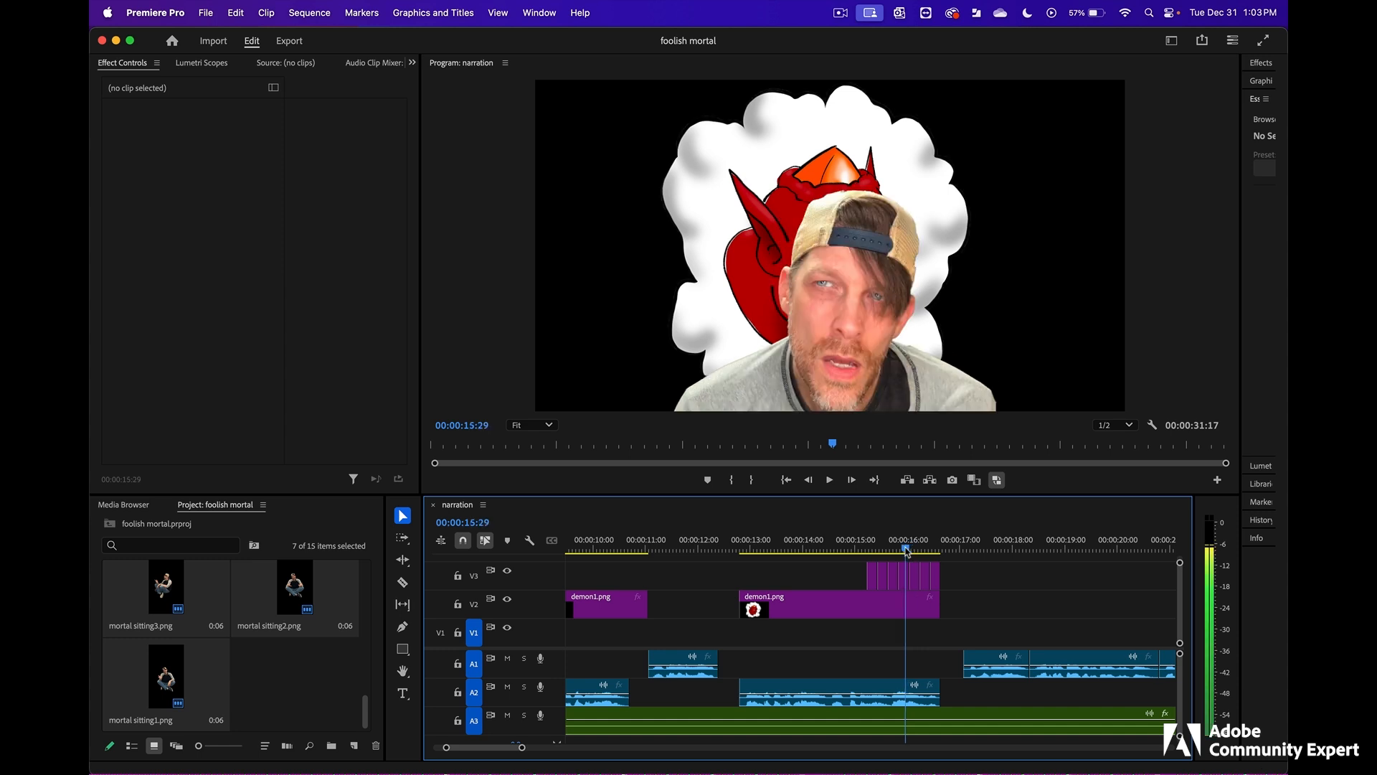
key(Left)
key(Left)
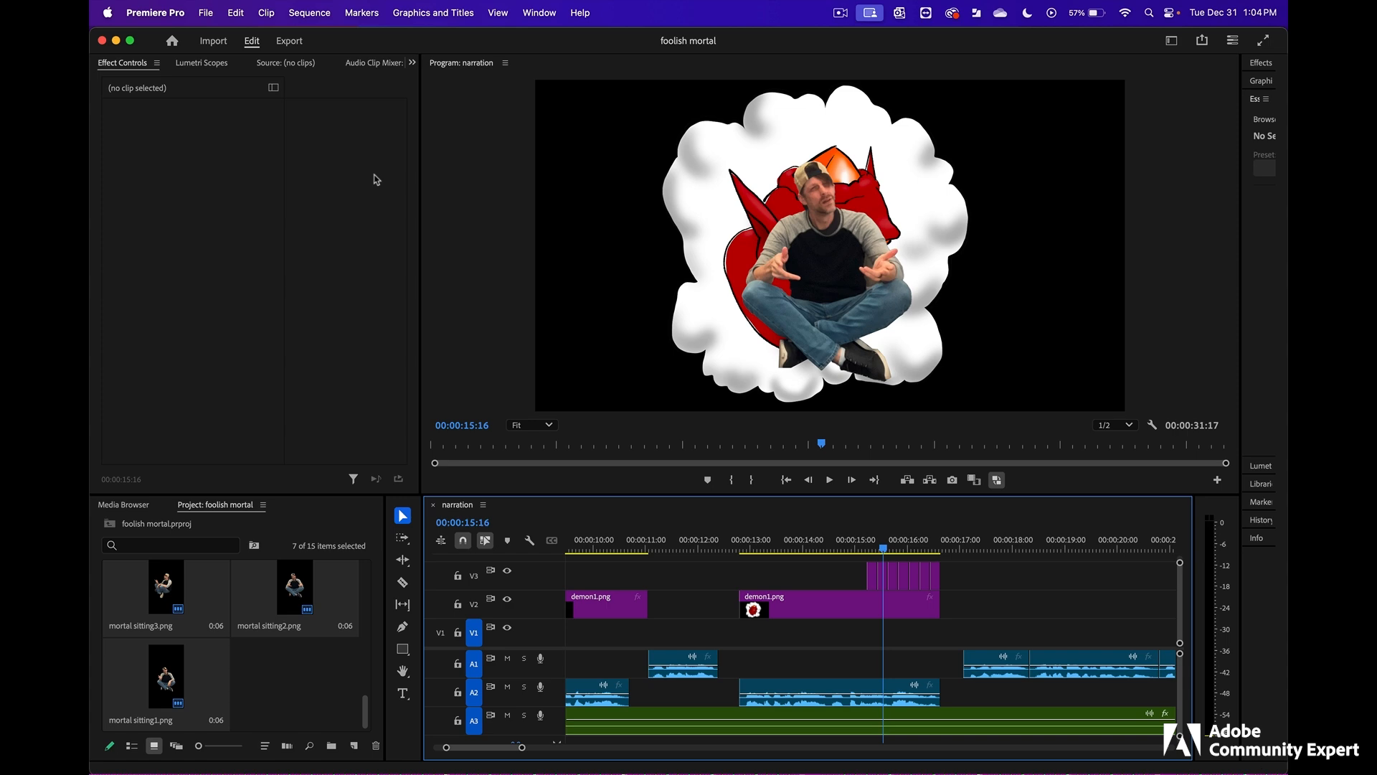
- Minimise the Premiere Pro project, switch to the assets folder in Finder and select mortal sitting1.png to preview it
click(116, 40)
drag(895, 130, 848, 124)
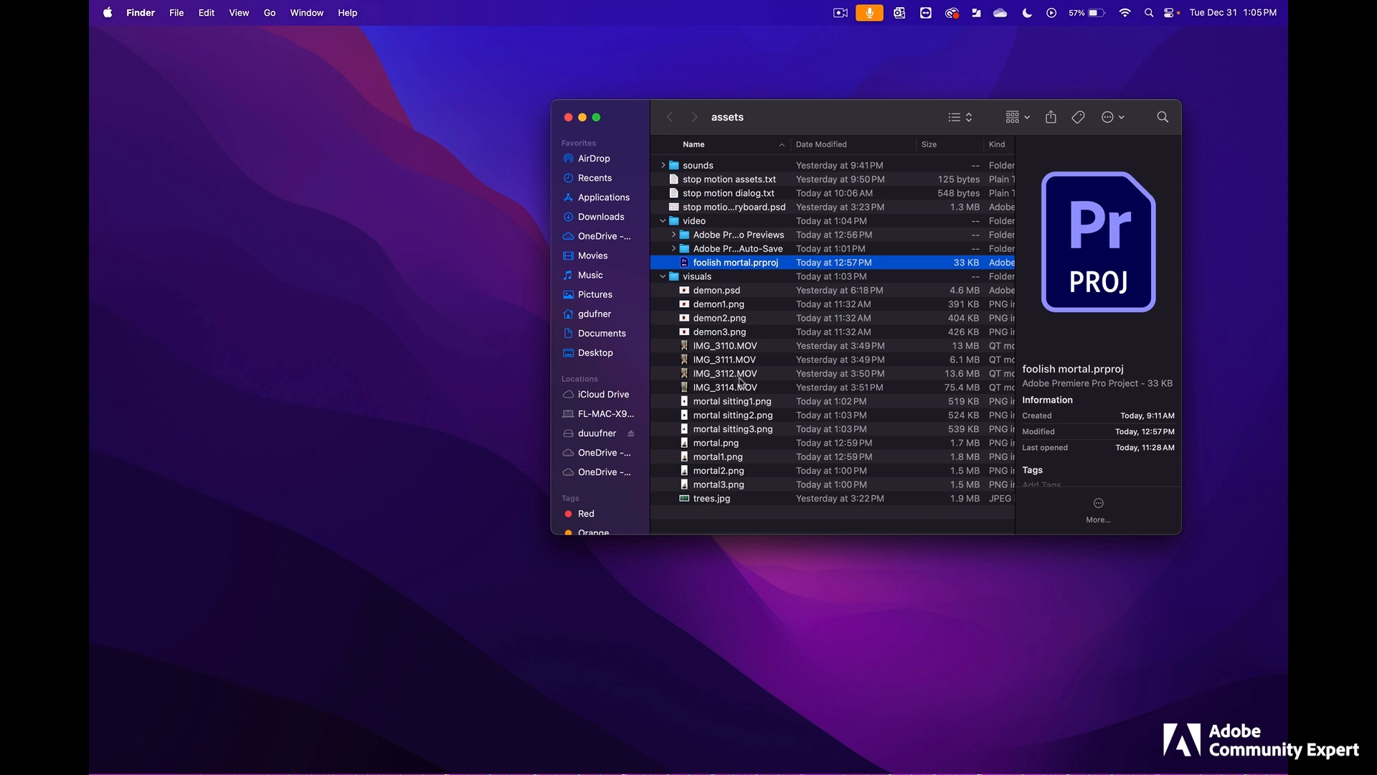
click(784, 403)
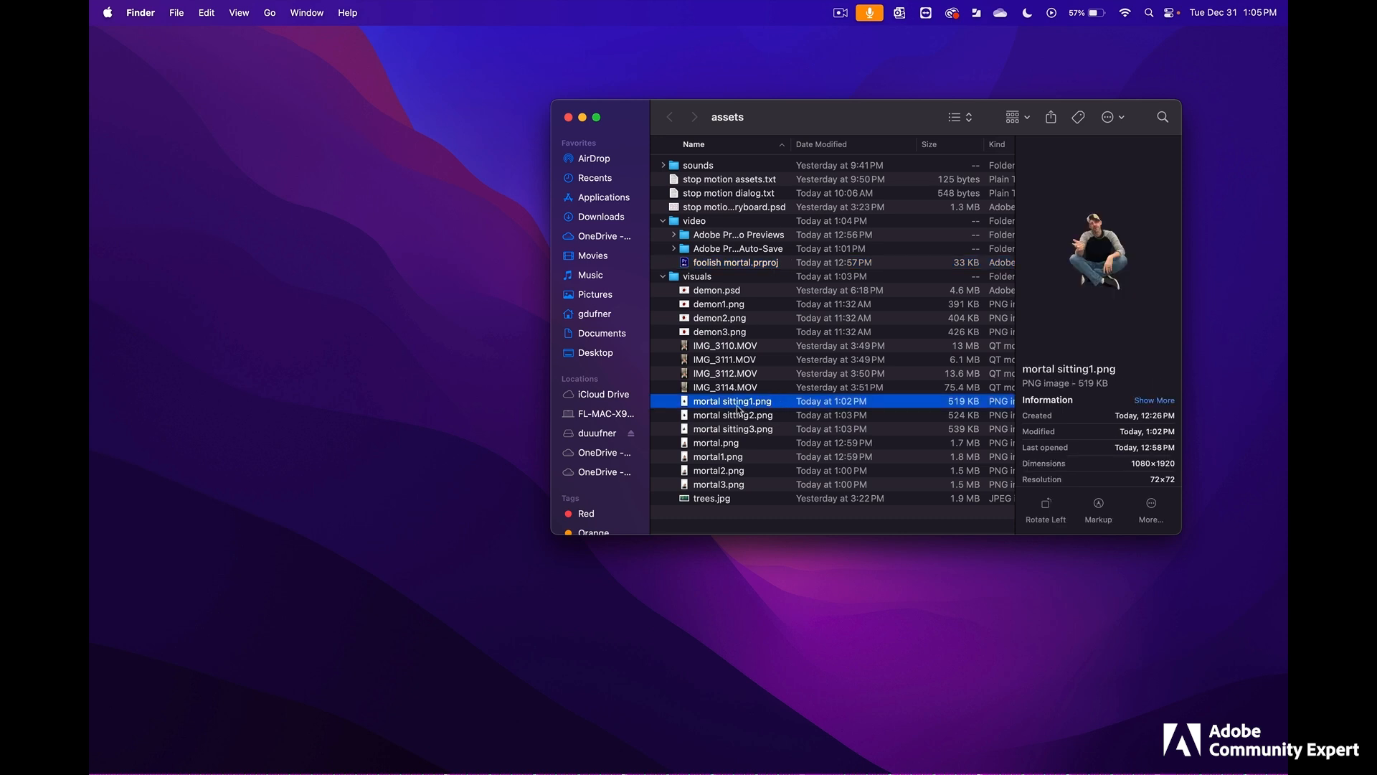
- Try to refresh Premiere Pro's link to mortal sitting1.png by moving the file from the visuals folder to the desktop and back
drag(716, 406, 819, 596)
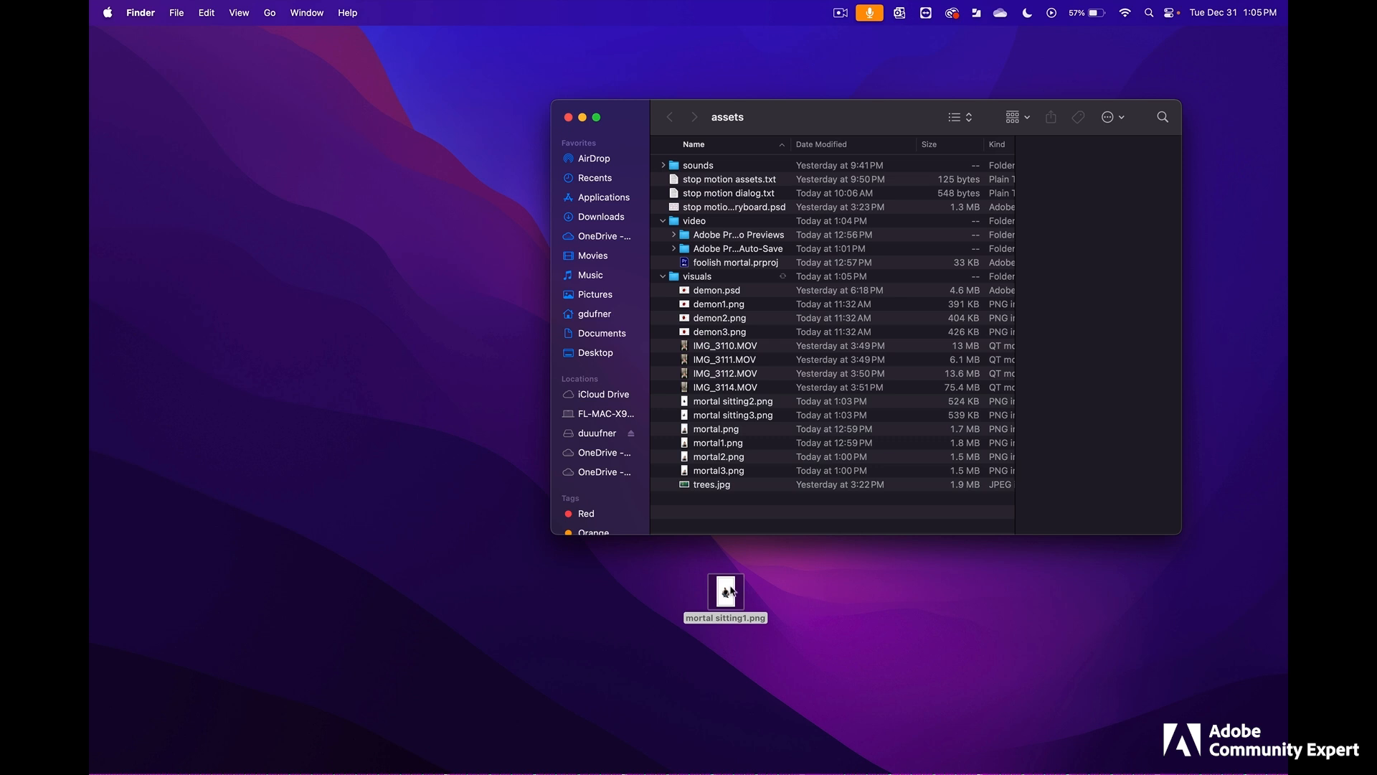
drag(732, 592, 816, 592)
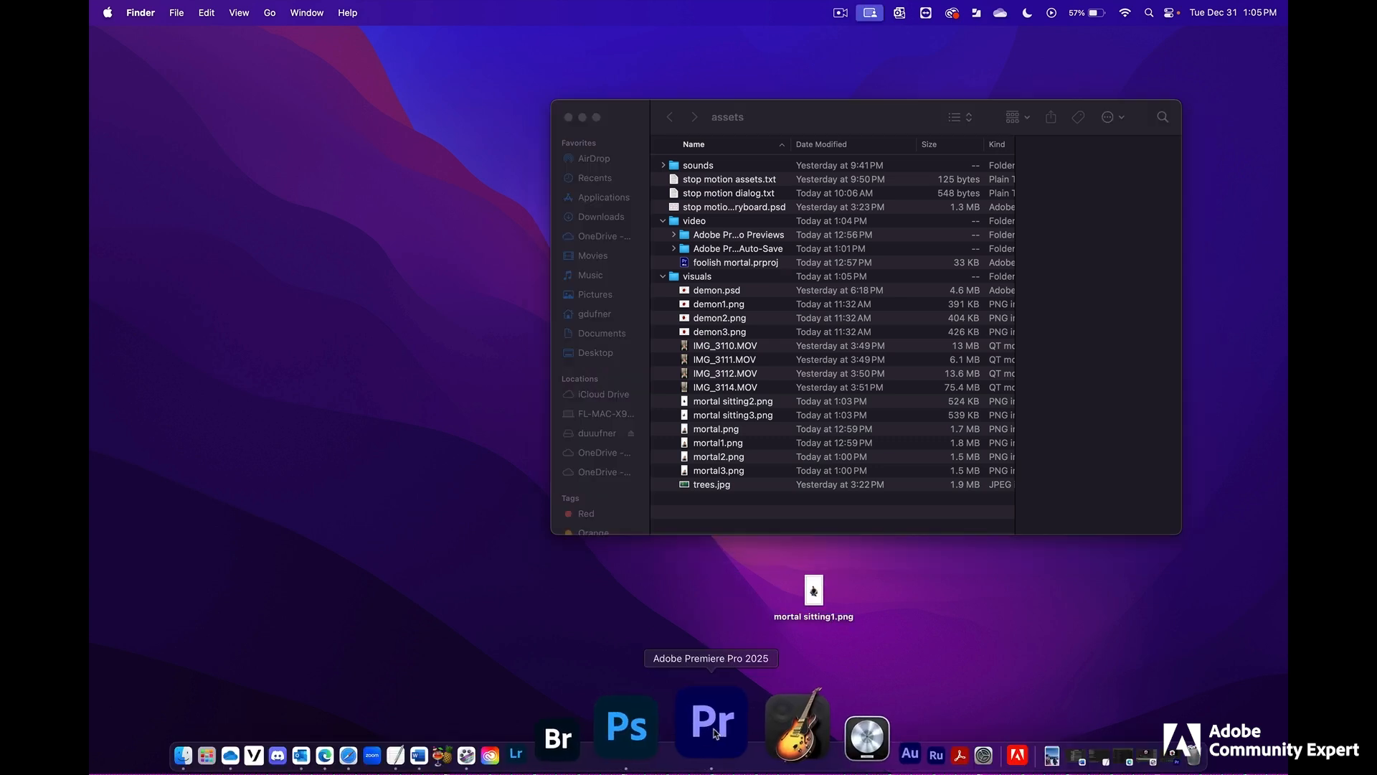
click(714, 733)
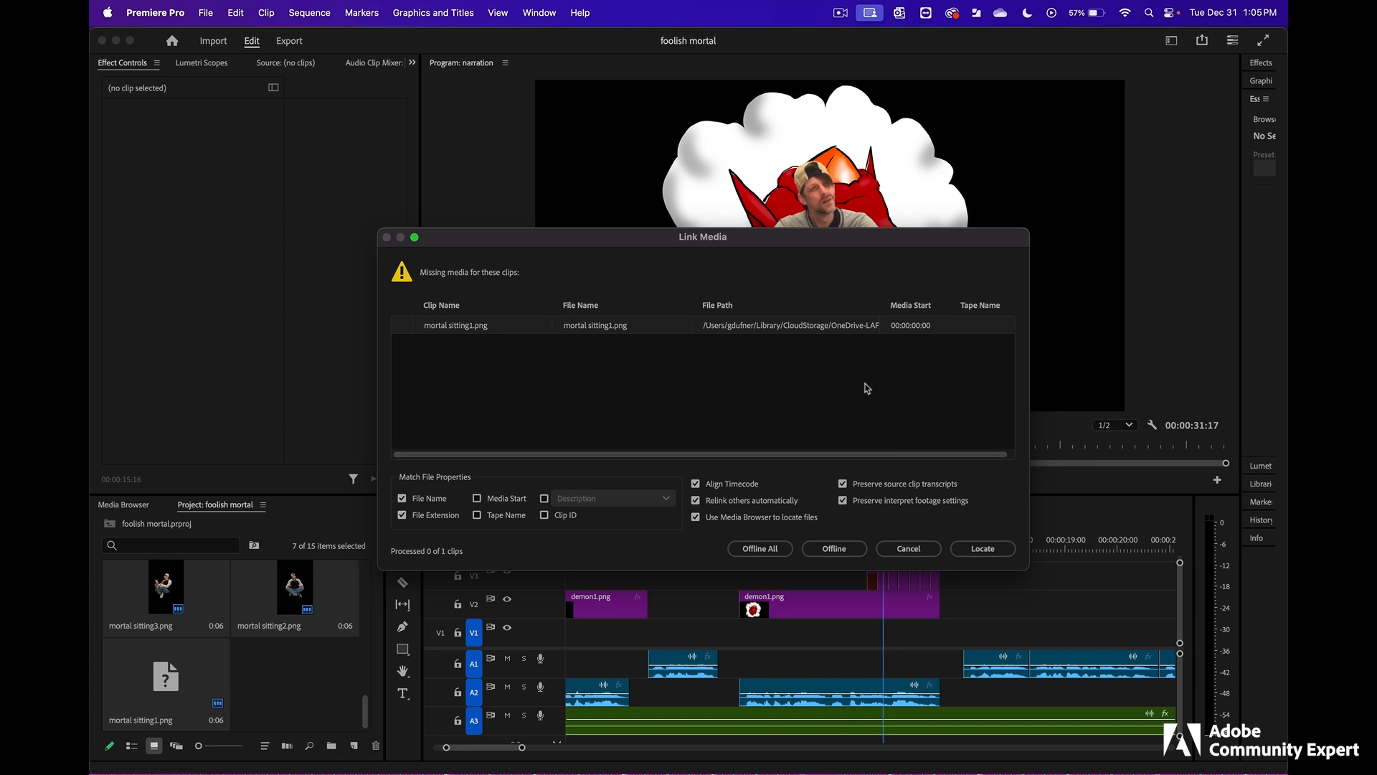
click(983, 549)
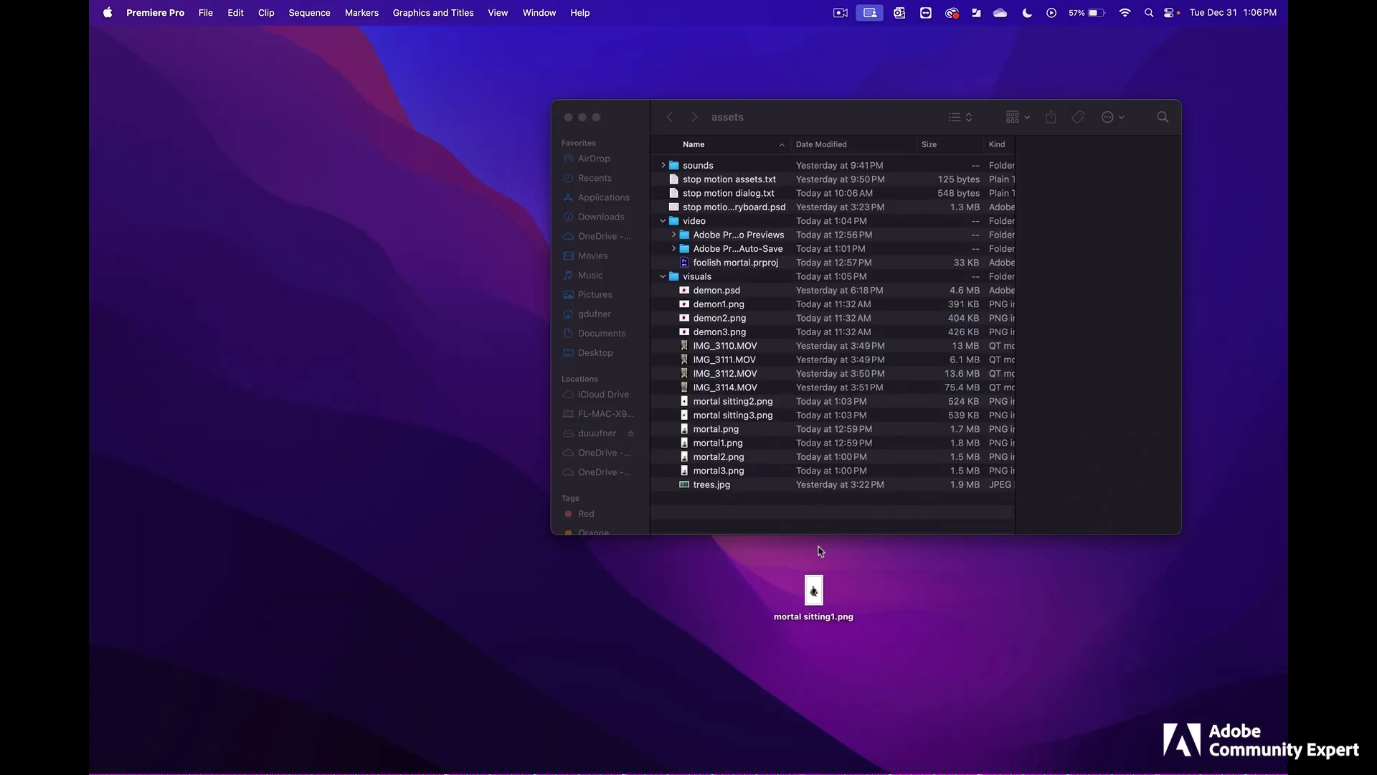
drag(817, 594, 734, 394)
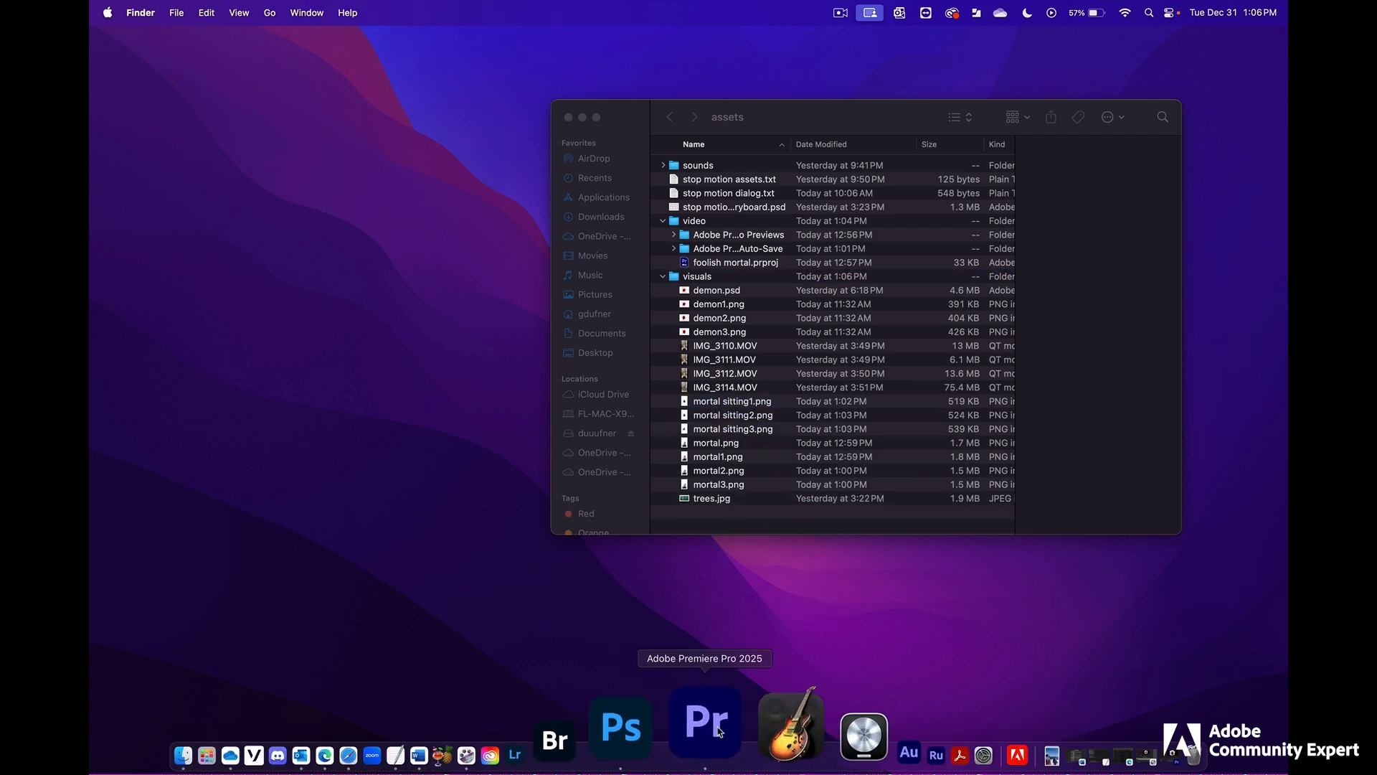
click(717, 732)
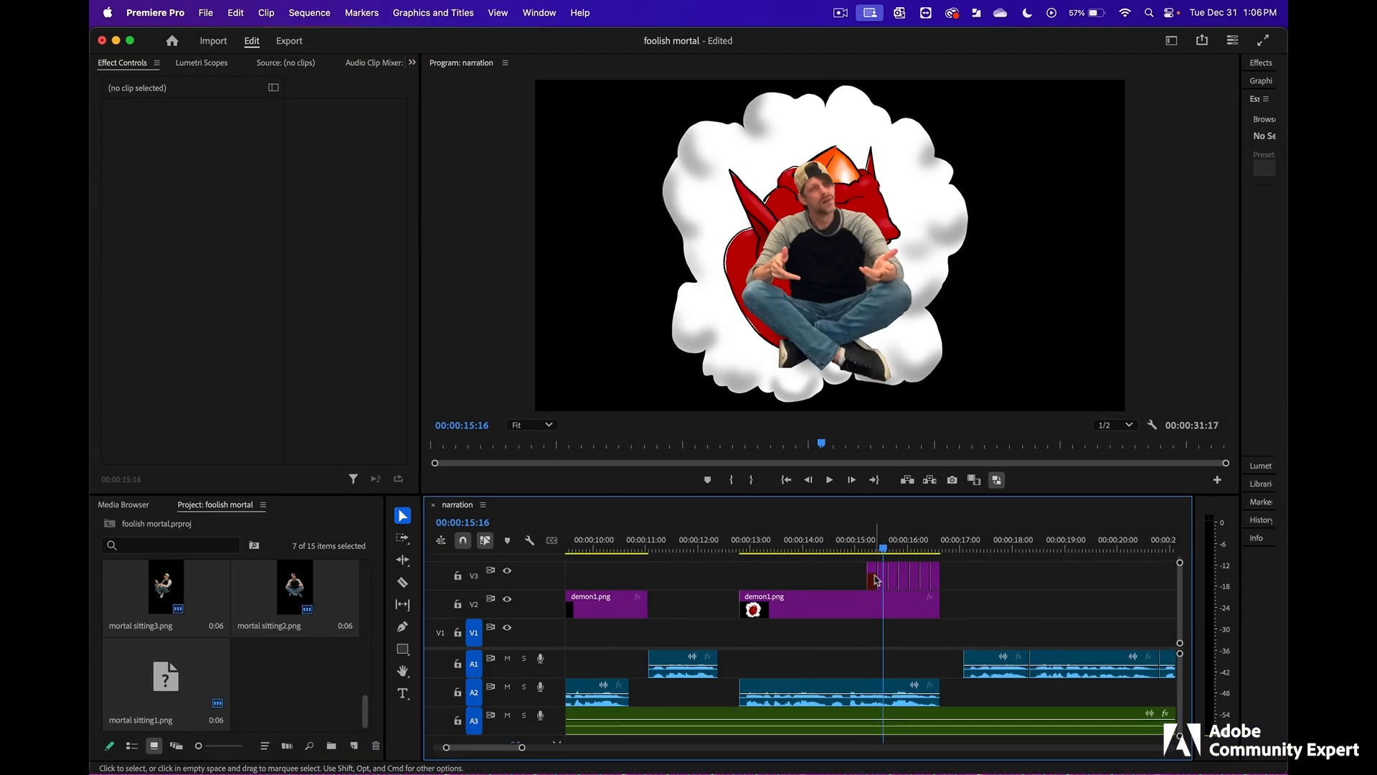
- Close the foolish mortal project with its changes saved, and reopen foolish mortal.prproj from the video folder in Finder
click(102, 41)
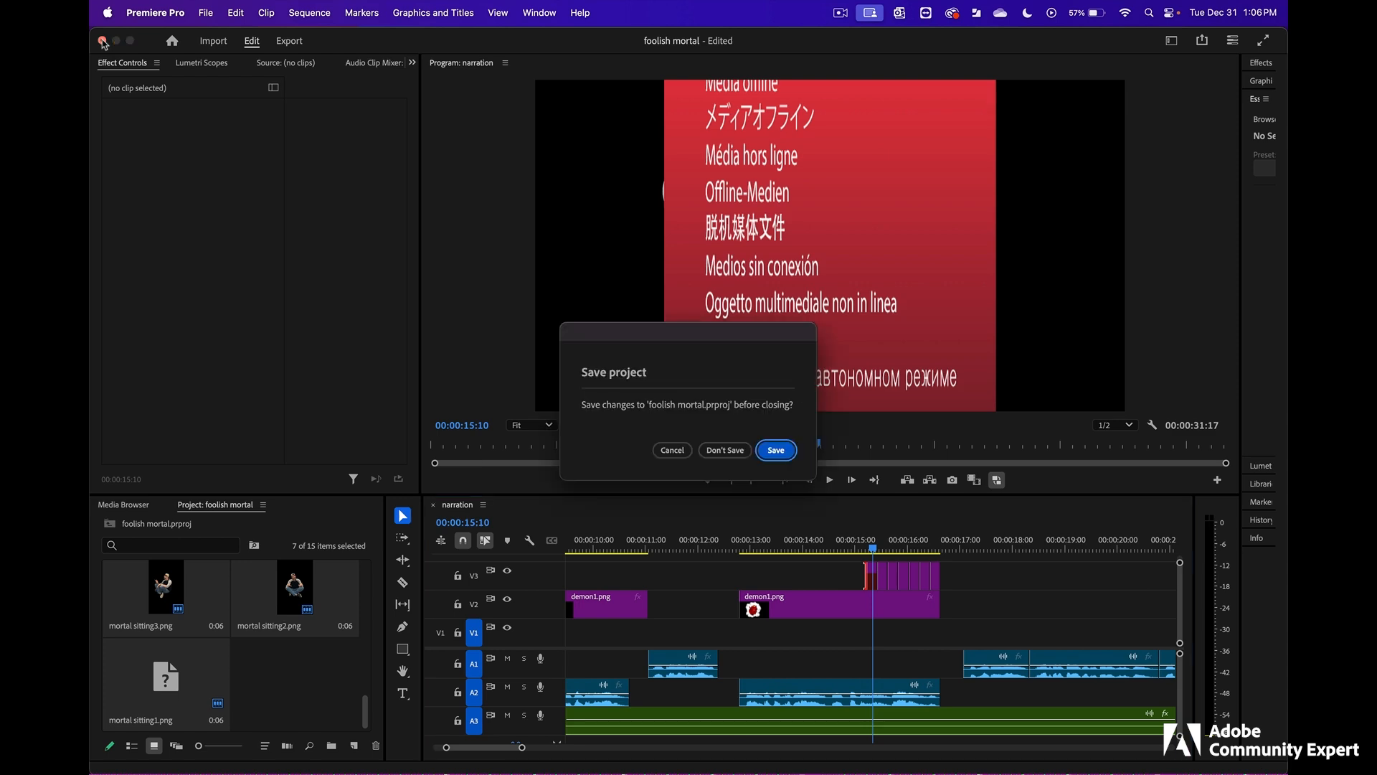
click(776, 450)
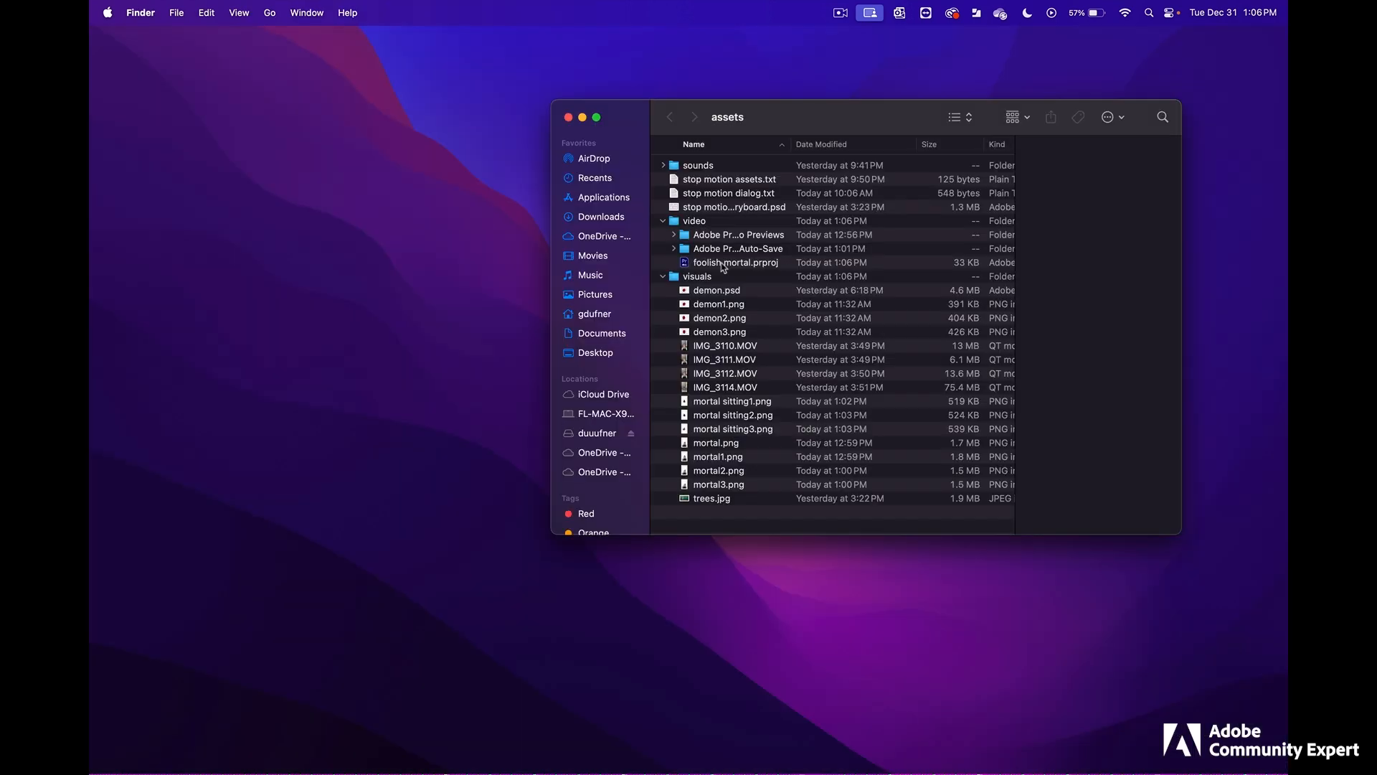
click(764, 264)
double_click(742, 262)
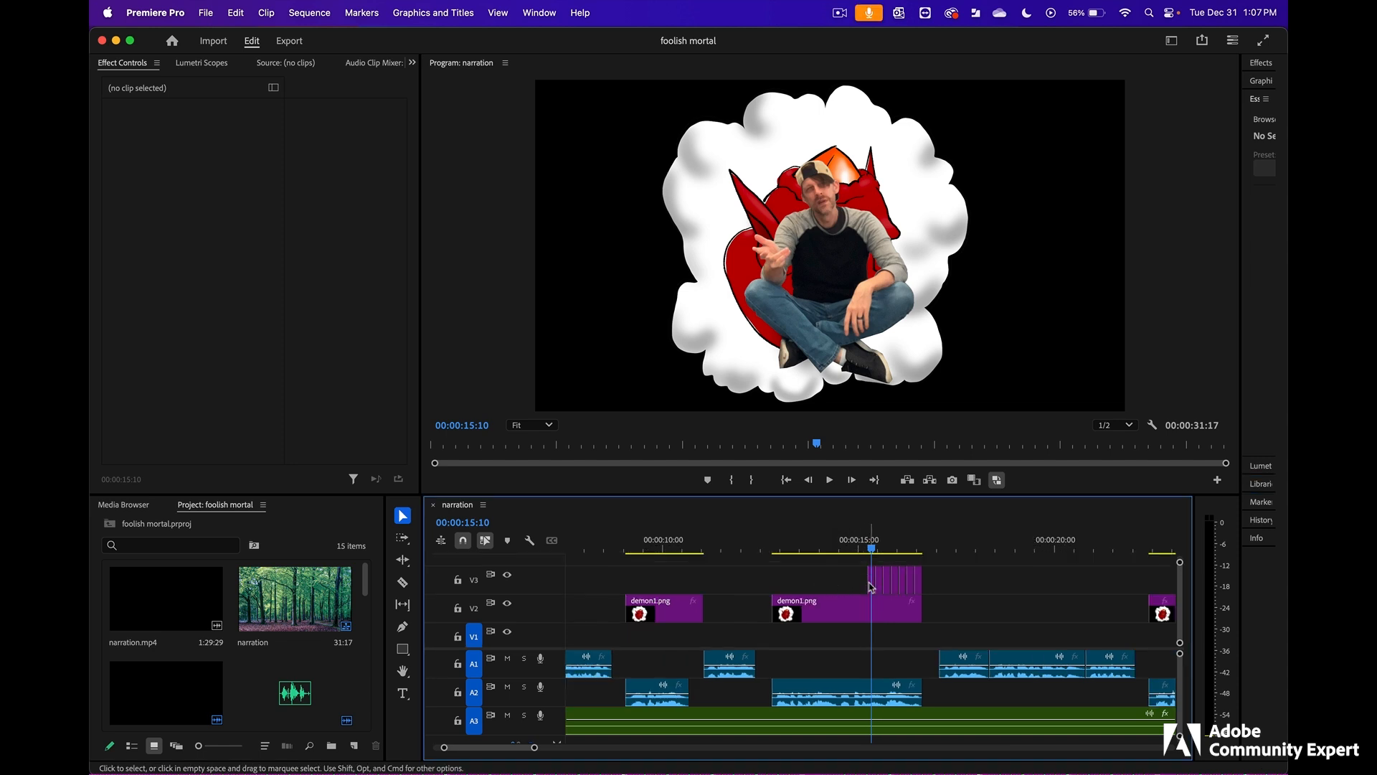
- Stretch the seven mortal stills to about one second each on V3, starting with the second demon1.png clip, and preview them
drag(871, 587, 773, 585)
drag(919, 583, 952, 579)
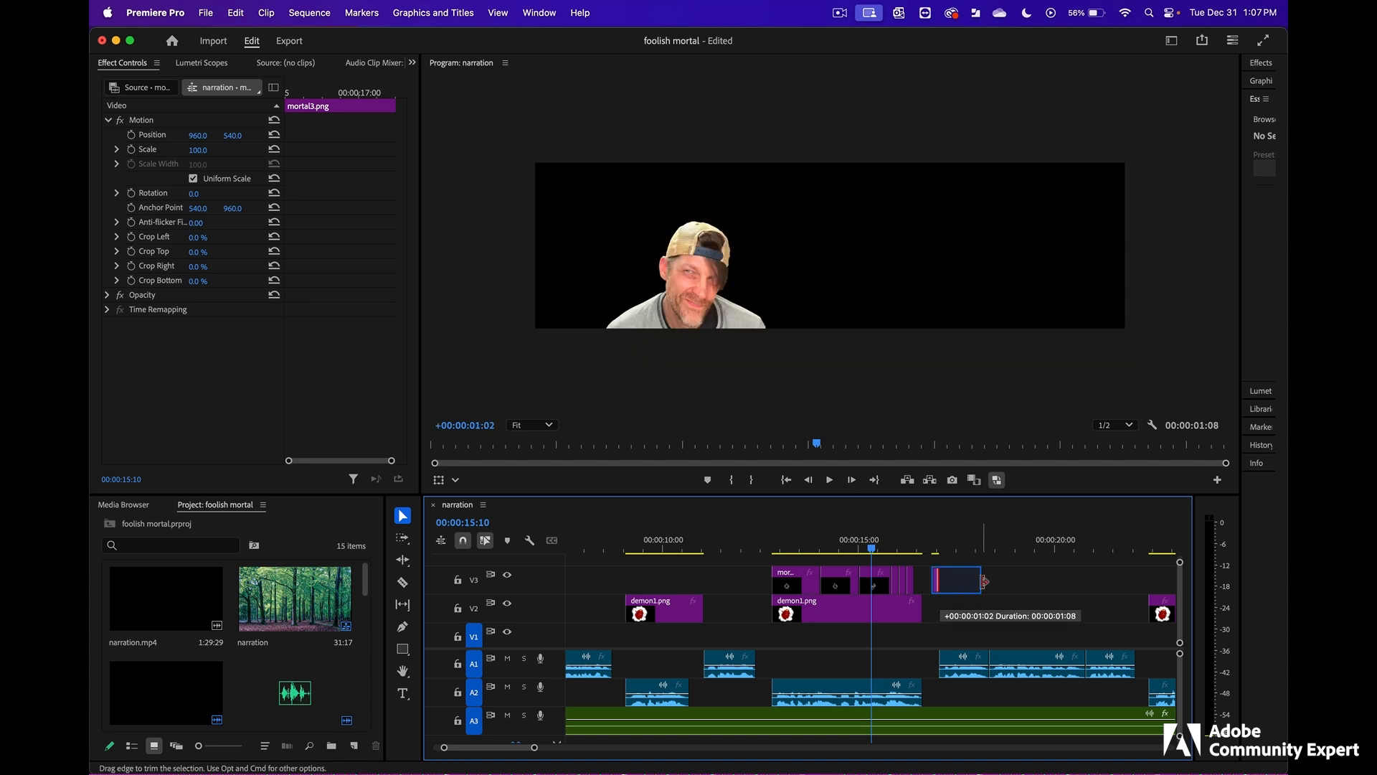
mouse_move(927, 584)
mouse_down()
mouse_move(966, 585)
mouse_move(923, 584)
mouse_move(934, 578)
mouse_up()
click(972, 586)
click(805, 548)
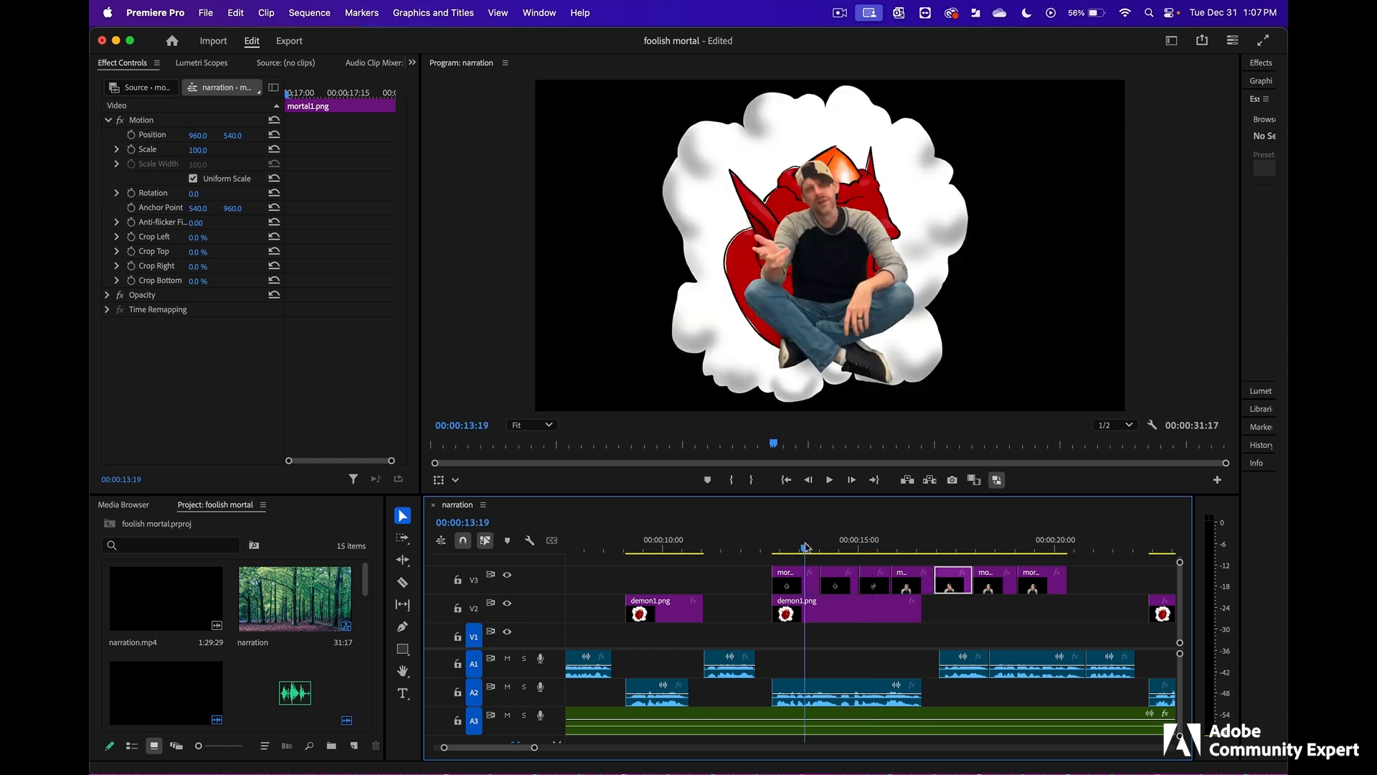
click(848, 547)
- Move the first two sitting stills along V3 to about 00:00:18, and shift the remaining stills to end with the second demon1.png clip
drag(808, 558, 1140, 590)
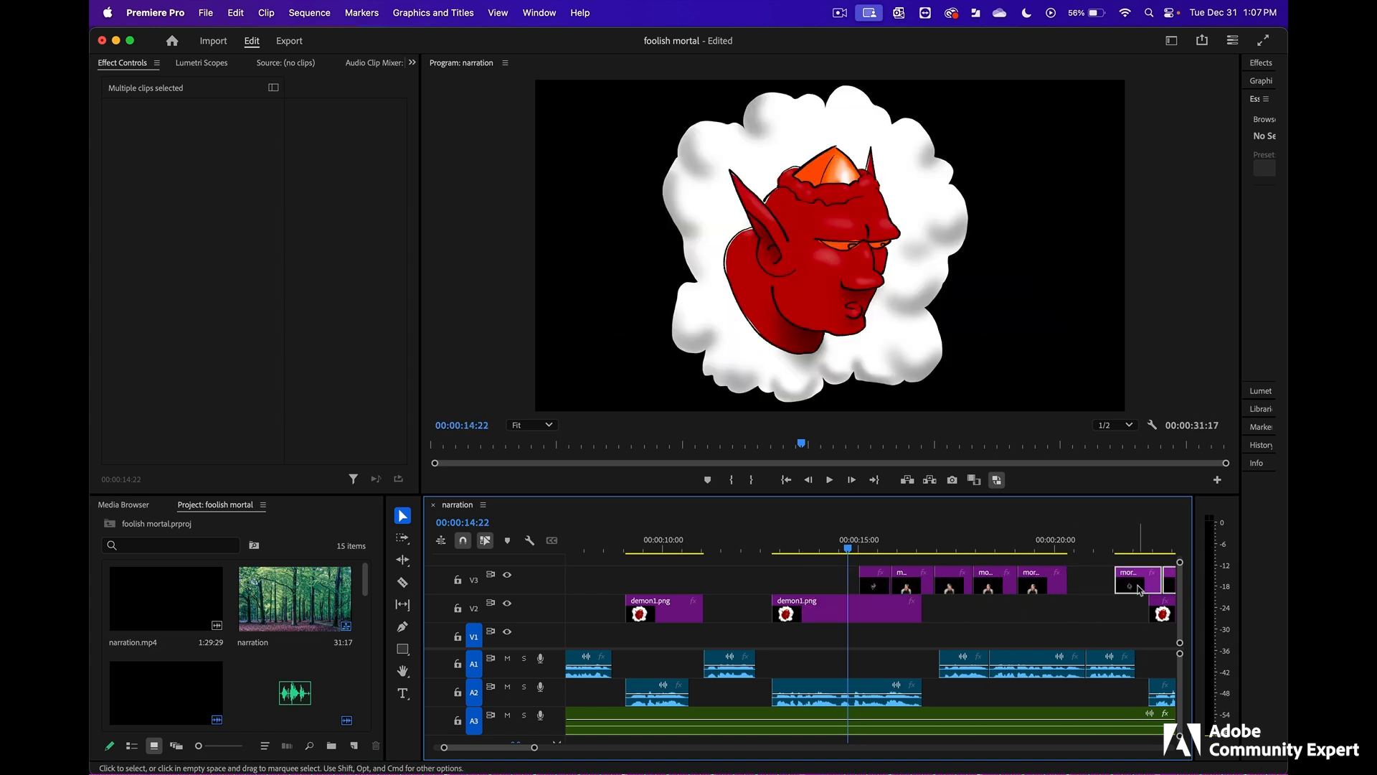
scroll(1141, 590, right, 5)
drag(964, 585, 736, 582)
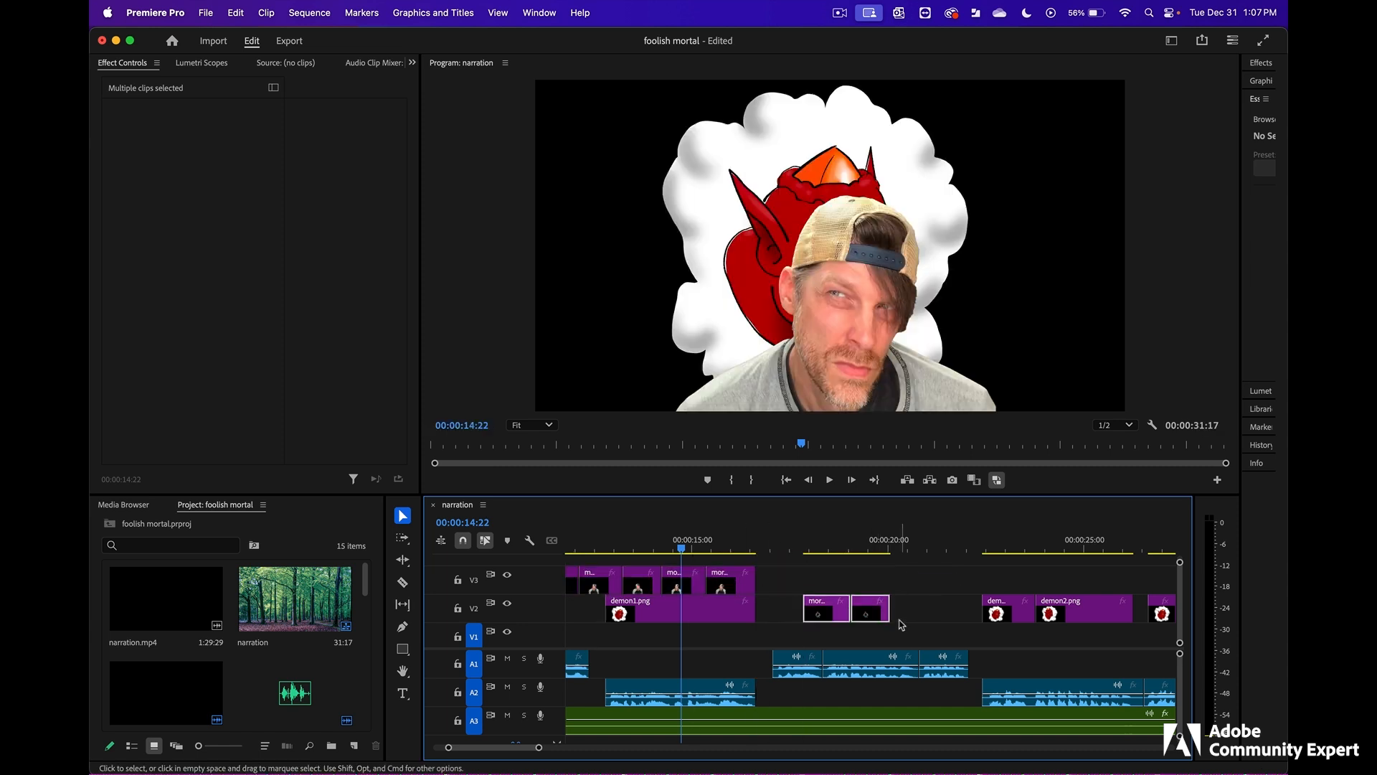
drag(846, 615, 851, 585)
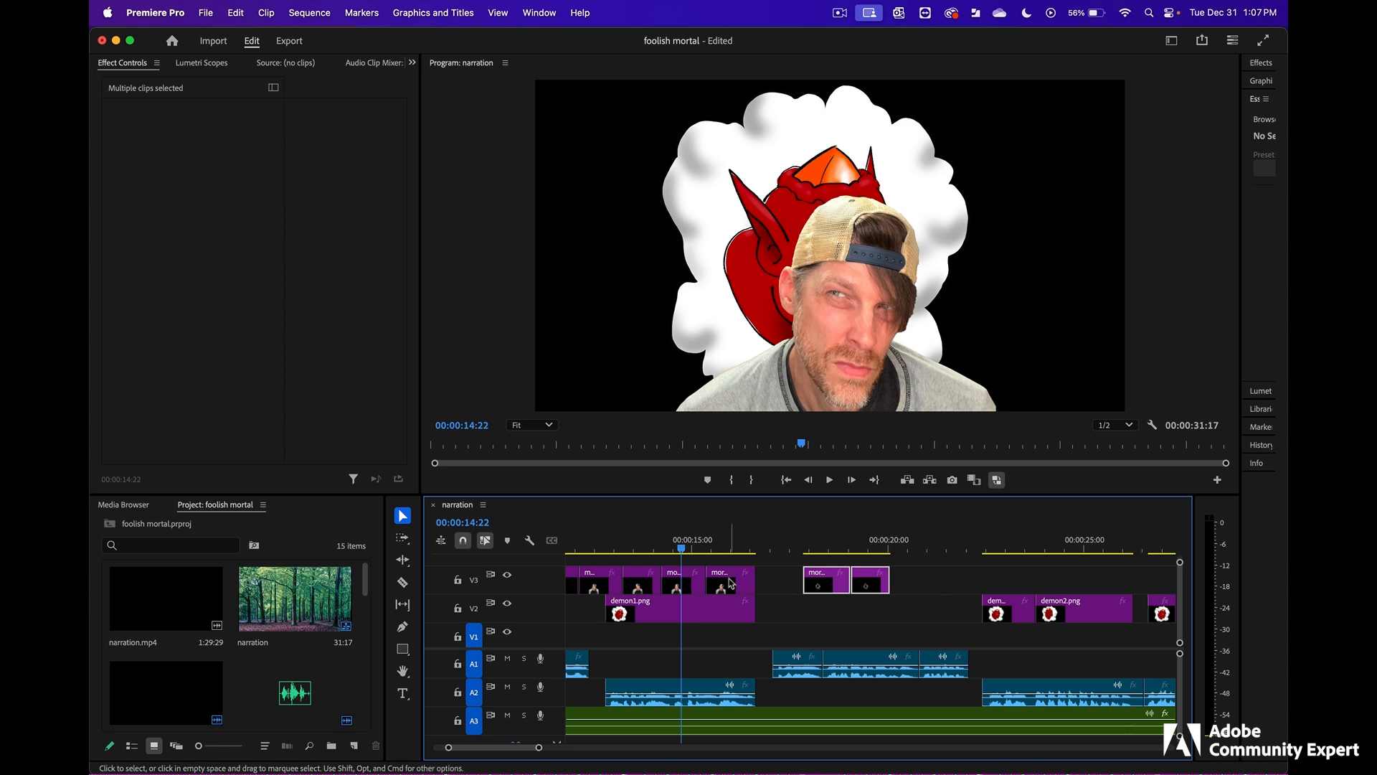
click(740, 607)
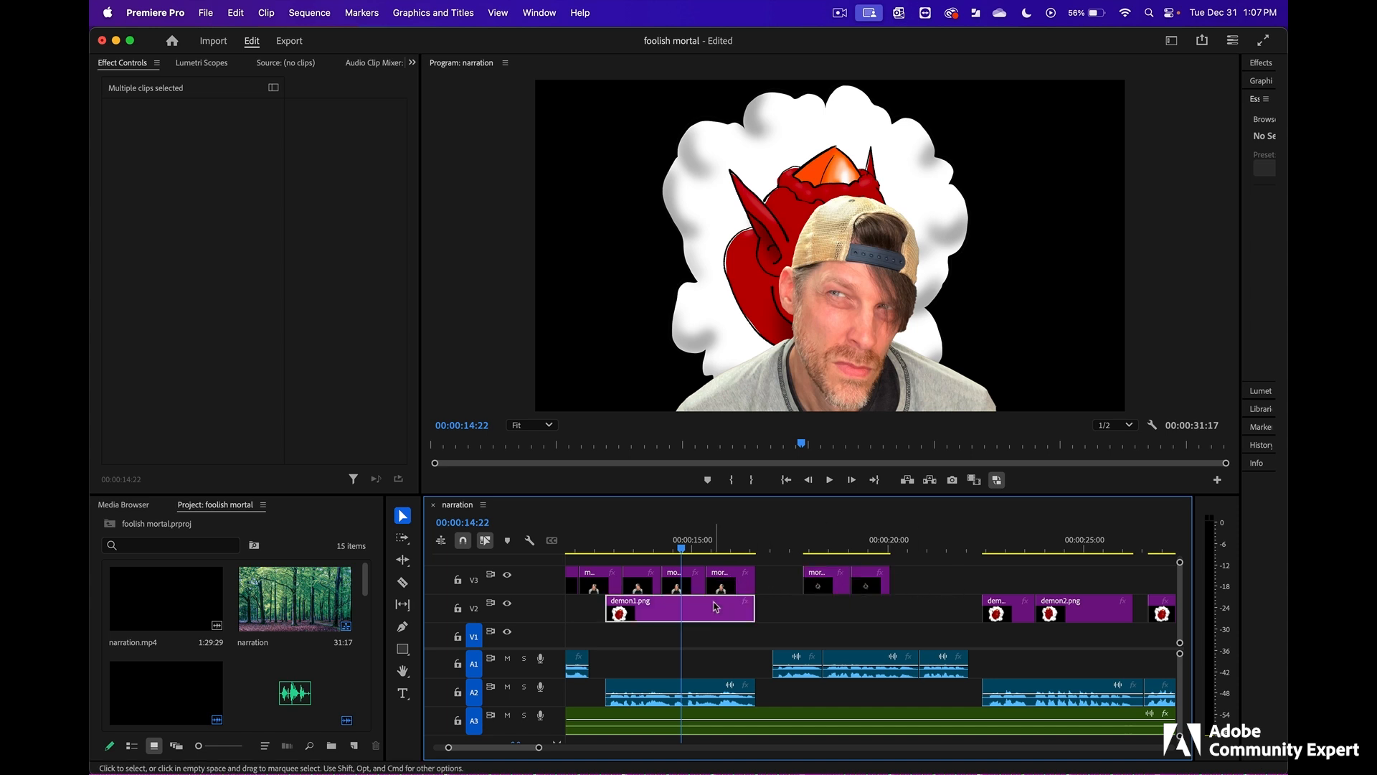
click(901, 609)
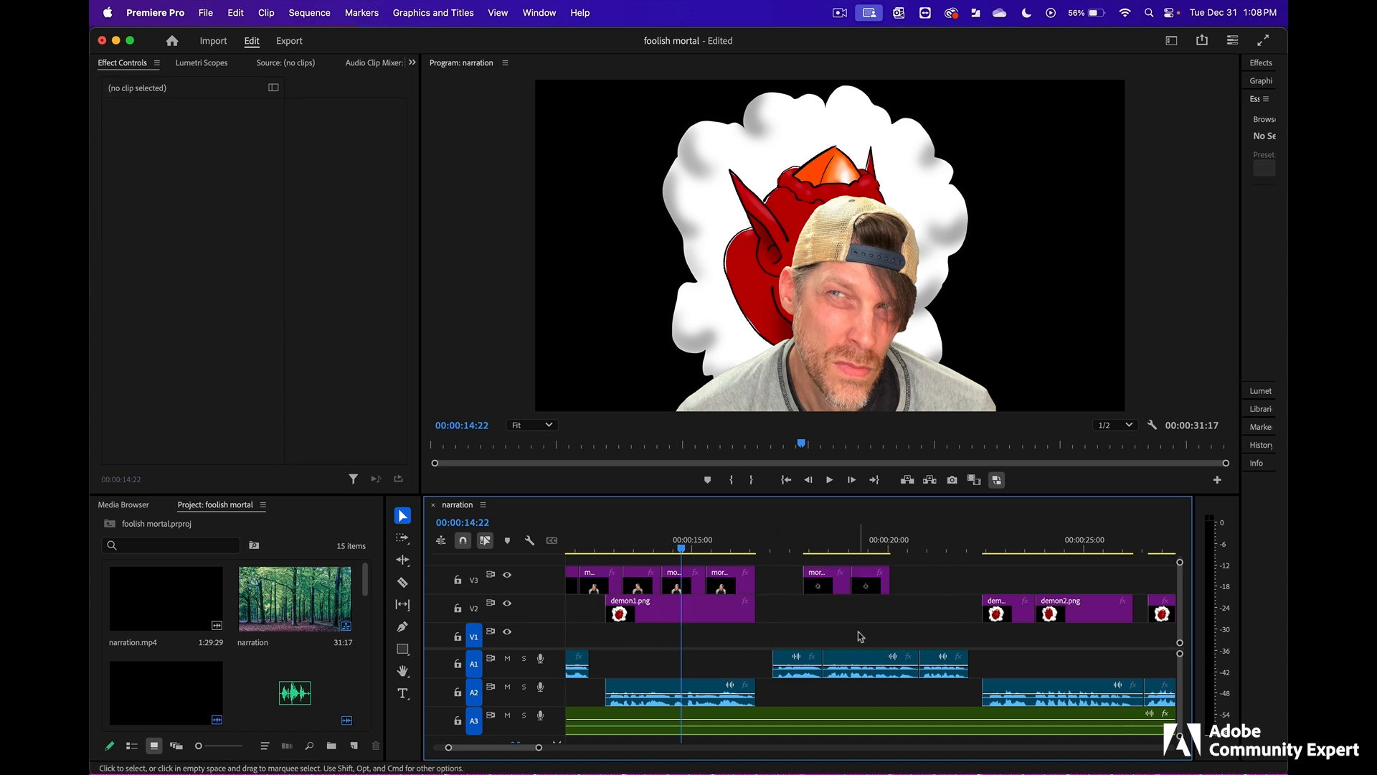
- Find the mortal.png still, move it on V3 to the sequence start above trees.jpg, preview it over the forest and save the project
scroll(861, 636, left, 5)
click(939, 544)
drag(931, 547, 813, 547)
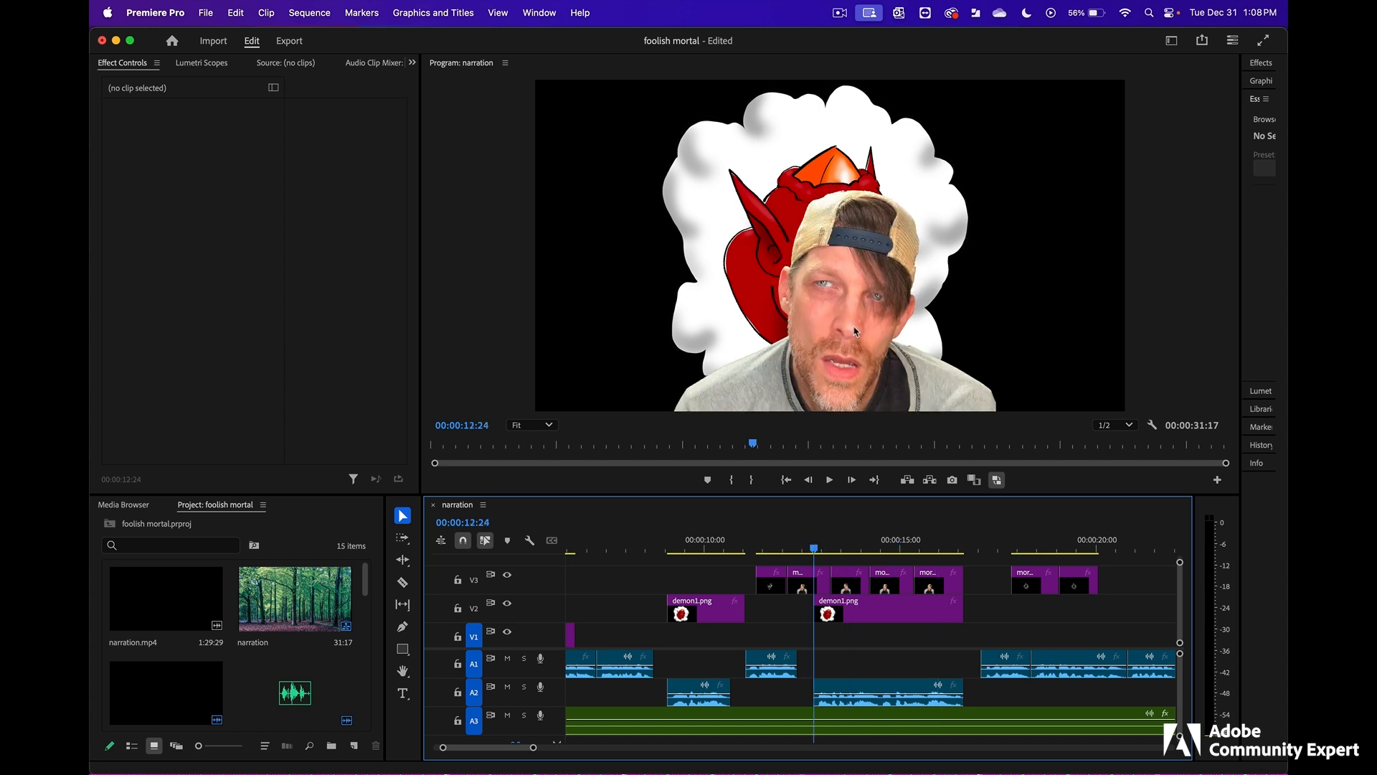
click(803, 583)
scroll(1007, 579, left, 5)
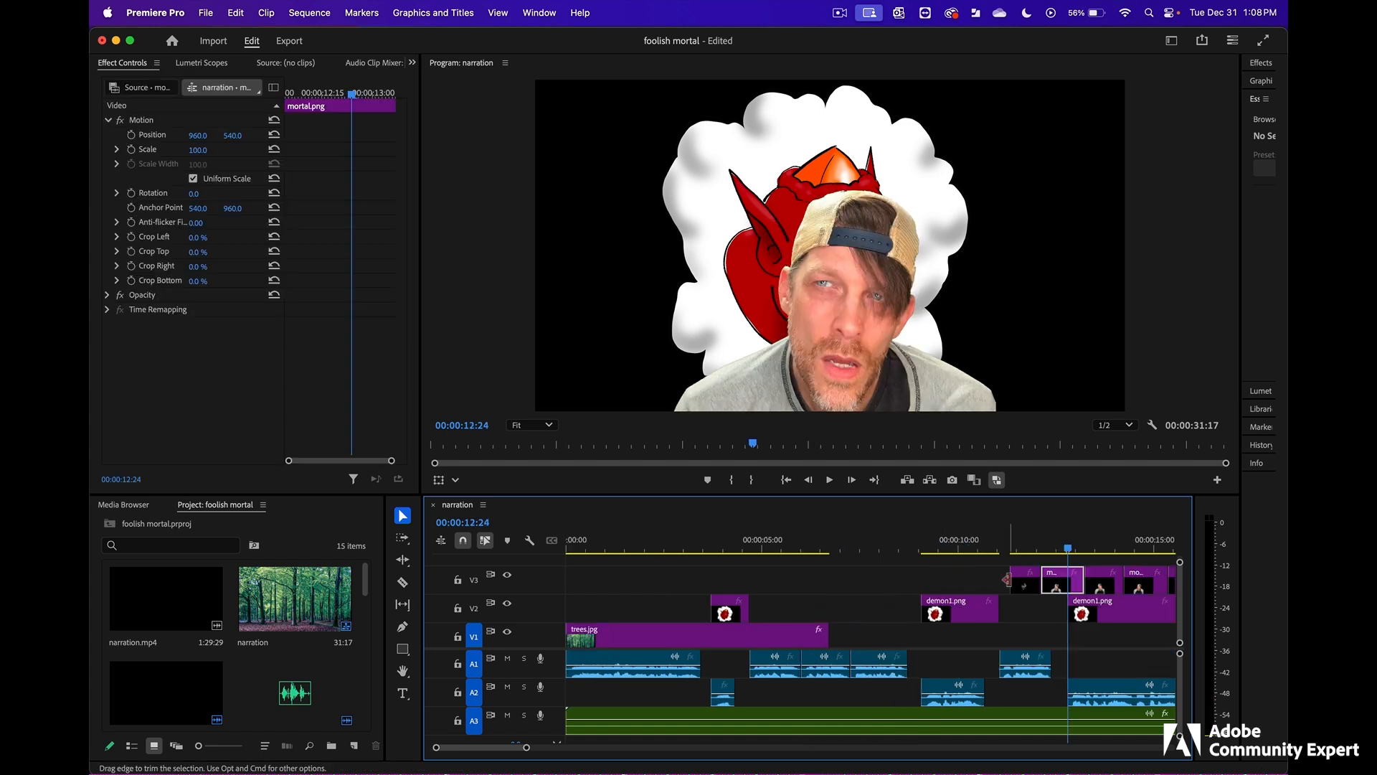
drag(1054, 582, 579, 583)
click(581, 544)
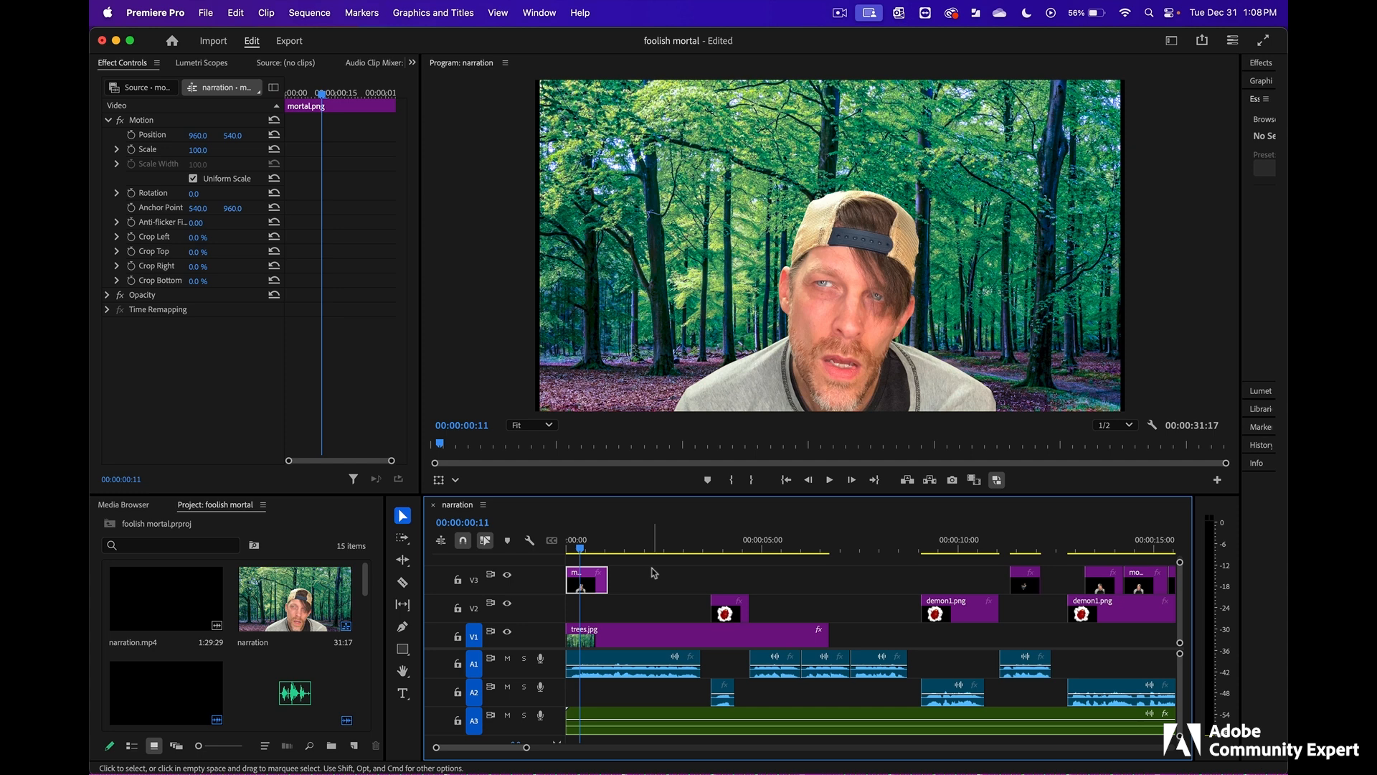
key(super+s)
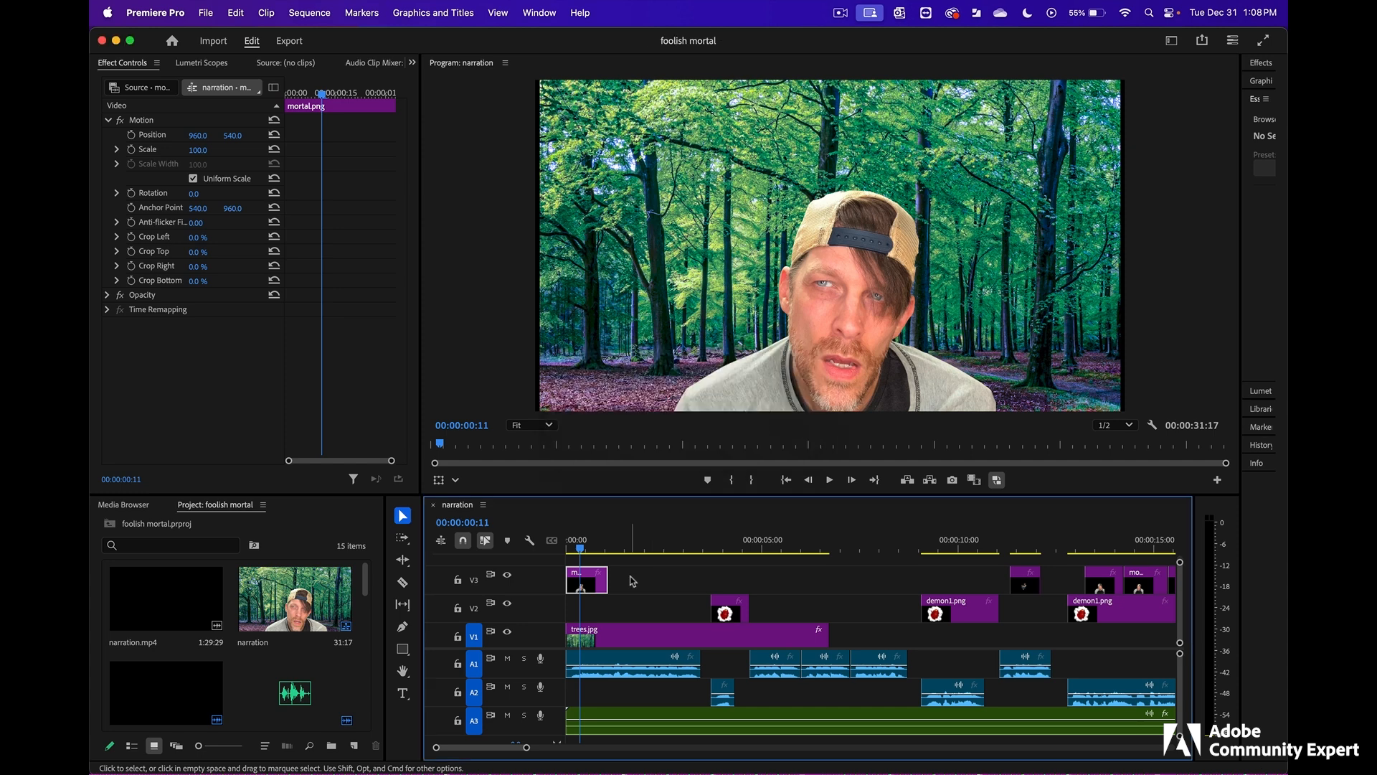